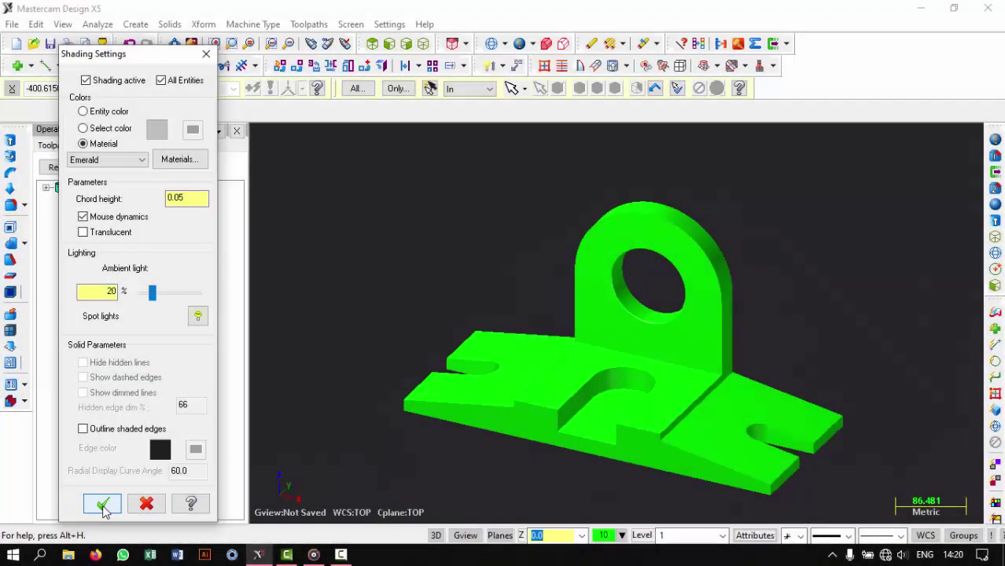
Orbit the finished green bracket to view its sides, upright plate and base from above.
{"action": "left_click", "coordinate": [99, 504]}
{"action": "mouse_move", "coordinate": [387, 287]}
{"action": "middle_mouse_down"}
{"action": "mouse_move", "coordinate": [665, 344]}
{"action": "mouse_move", "coordinate": [527, 326]}
{"action": "middle_mouse_up"}
{"action": "scroll", "coordinate": [508, 267], "scroll_direction": "up", "scroll_amount": 3}
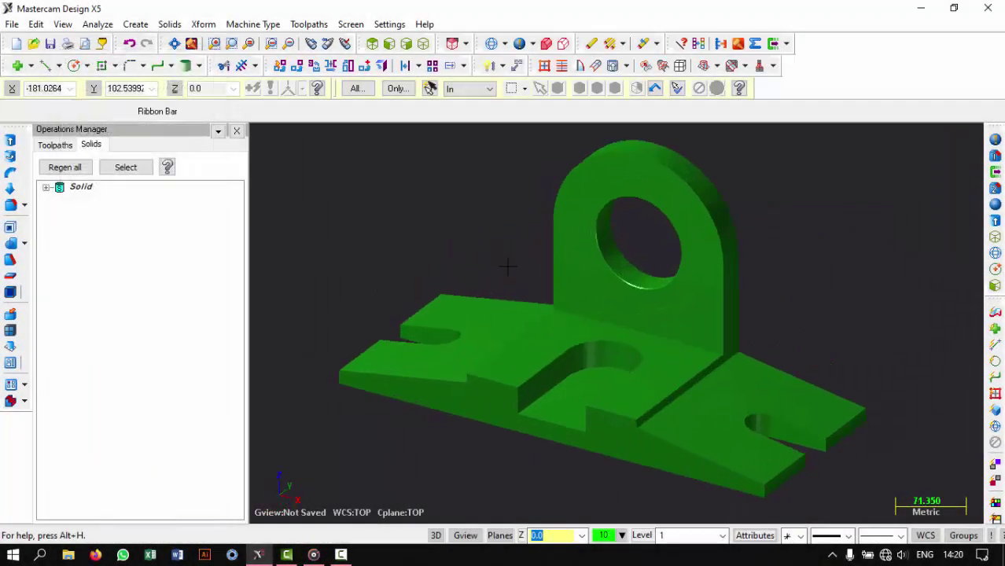
{"action": "middle_click_drag", "start_coordinate": [508, 268], "coordinate": [473, 260]}
{"action": "scroll", "coordinate": [397, 254], "scroll_direction": "up", "scroll_amount": 1}
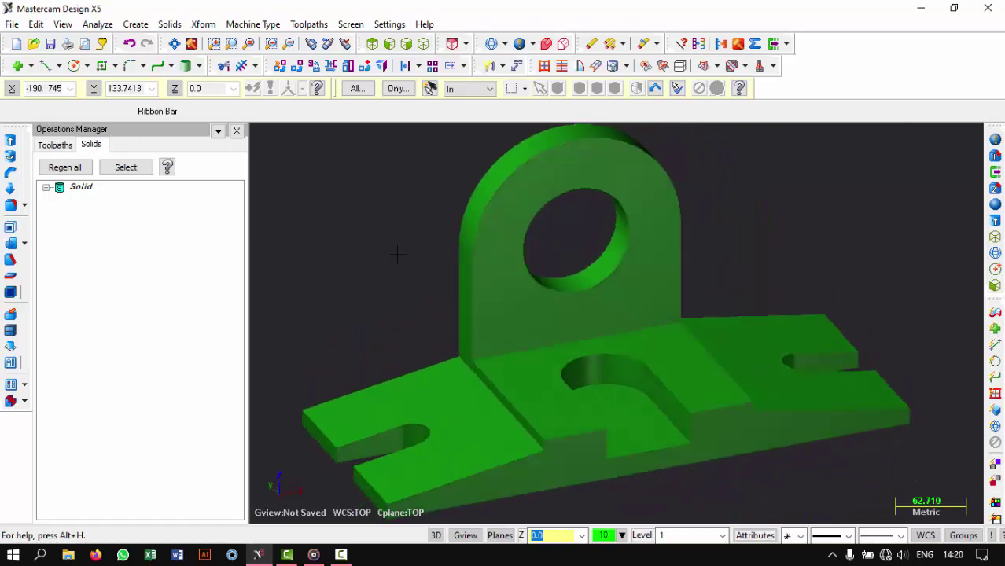
{"action": "mouse_move", "coordinate": [397, 253]}
{"action": "middle_mouse_down"}
{"action": "mouse_move", "coordinate": [681, 220]}
{"action": "mouse_move", "coordinate": [520, 243]}
{"action": "middle_mouse_up"}
{"action": "scroll", "coordinate": [521, 243], "scroll_direction": "down", "scroll_amount": 2}
{"action": "middle_click_drag", "start_coordinate": [532, 279], "coordinate": [555, 310]}
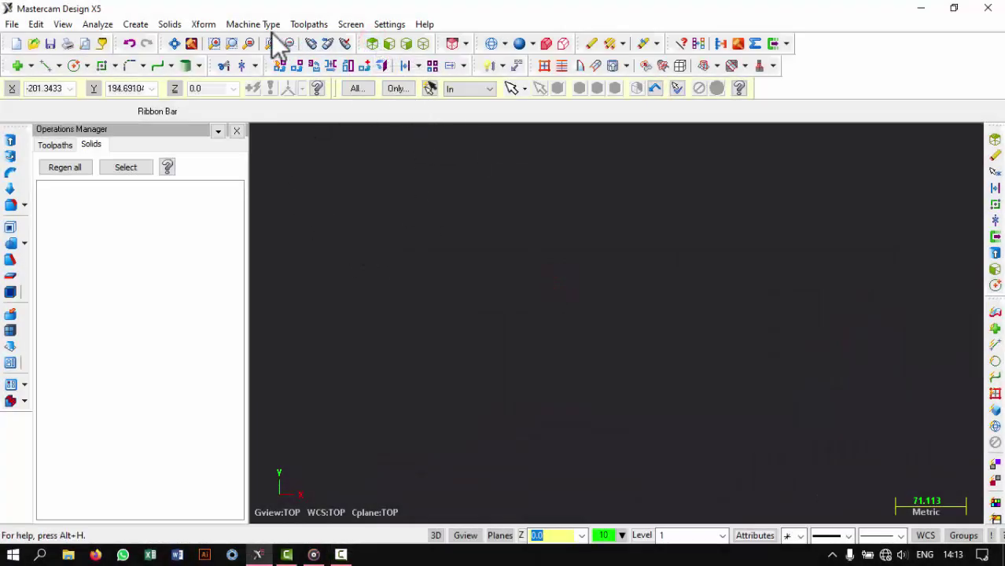
Draw a 500 × 200 rectangle anchored at the origin, then bring up the Offset settings.
{"action": "left_click", "coordinate": [101, 67]}
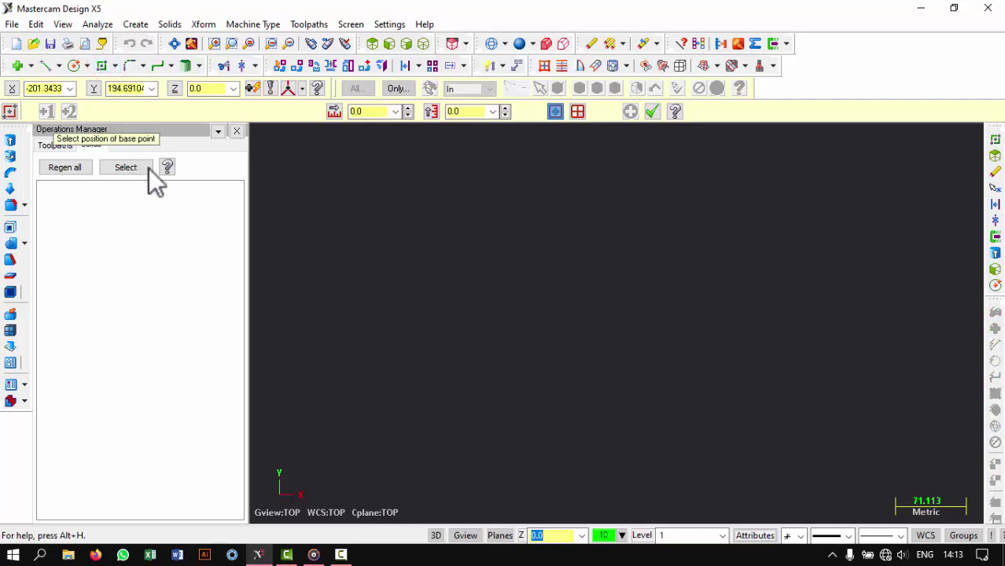
{"action": "left_click", "coordinate": [288, 88]}
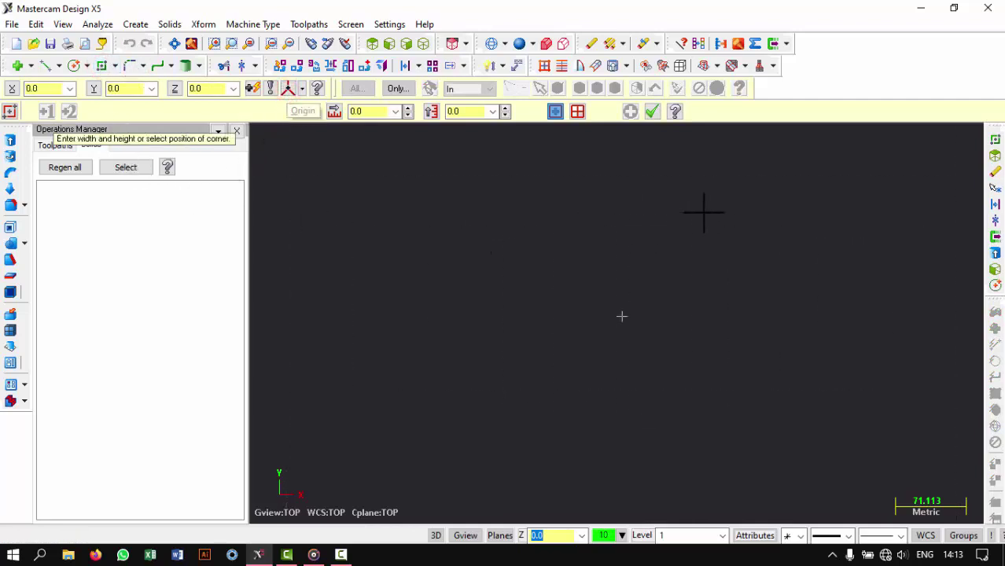
{"action": "left_click", "coordinate": [790, 210]}
{"action": "left_click", "coordinate": [375, 112]}
{"action": "type", "text": "500"}
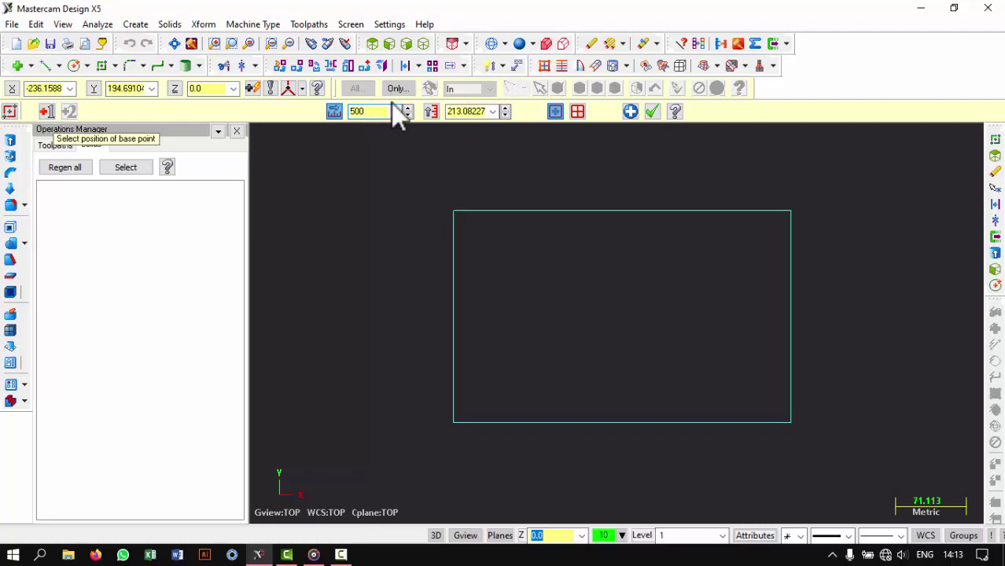
{"action": "left_click", "coordinate": [469, 112]}
{"action": "type", "text": "200"}
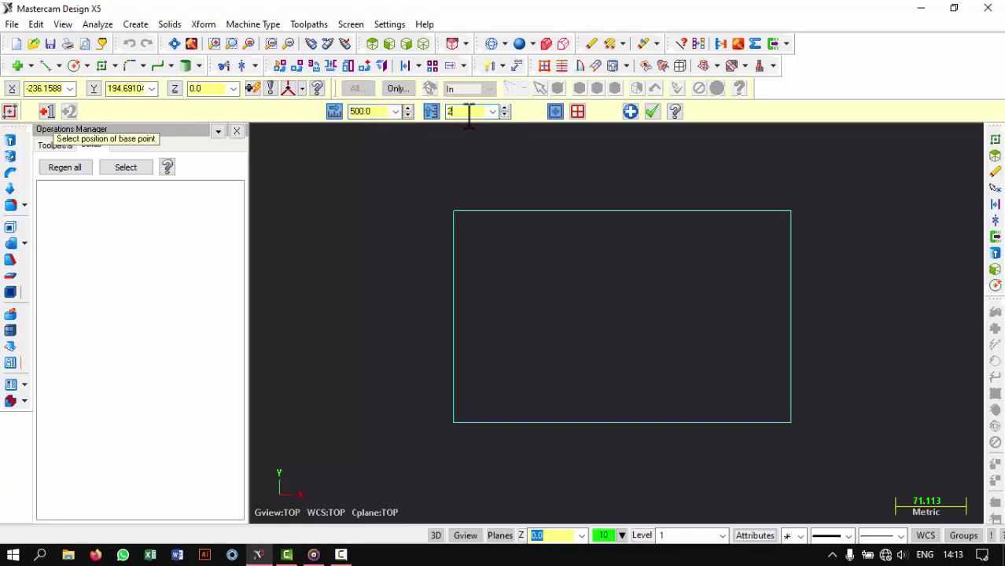
{"action": "left_click", "coordinate": [659, 111]}
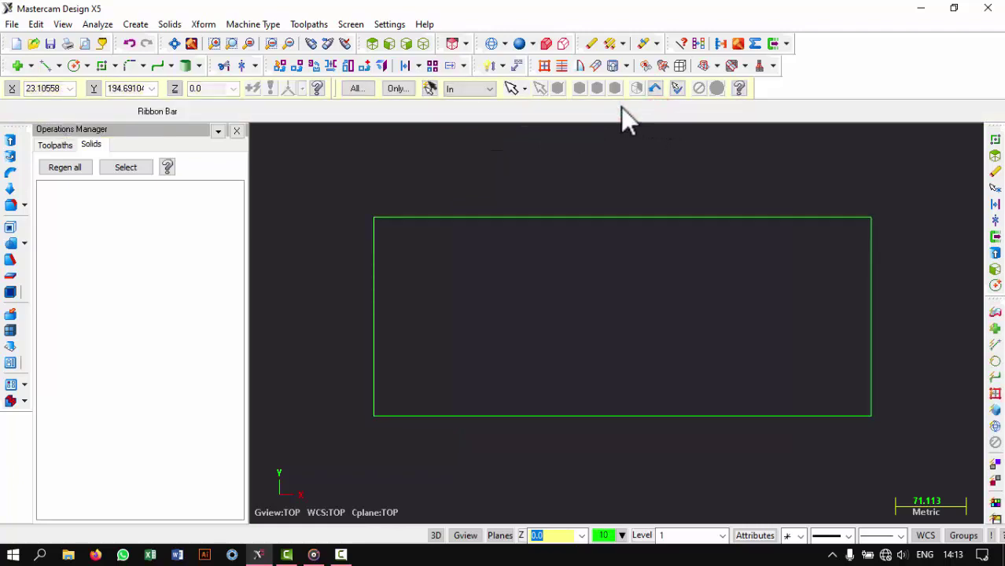
{"action": "left_click", "coordinate": [404, 65]}
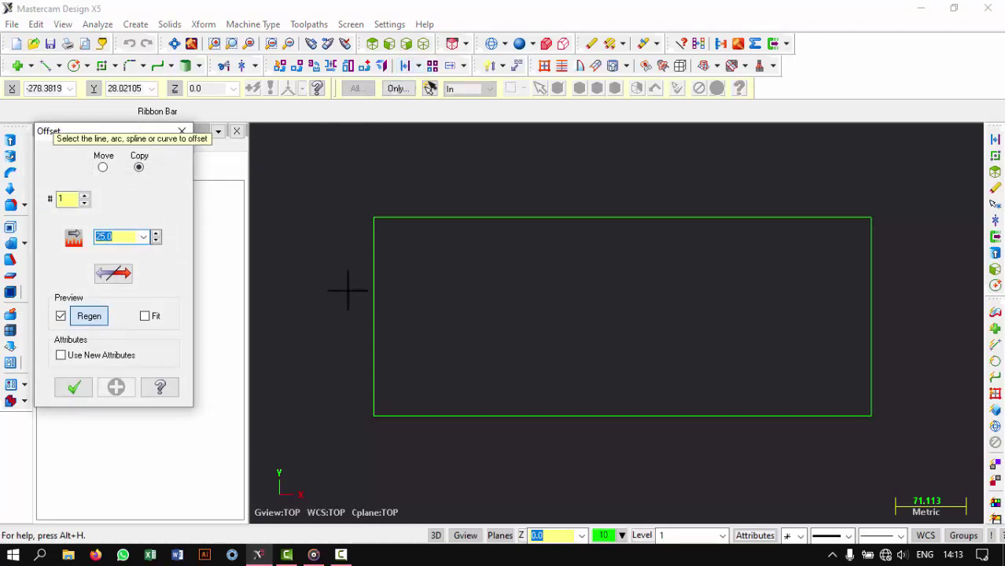
Offset copies of the left and right rectangle edges 60 inward.
{"action": "left_click", "coordinate": [375, 293]}
{"action": "left_click", "coordinate": [465, 302]}
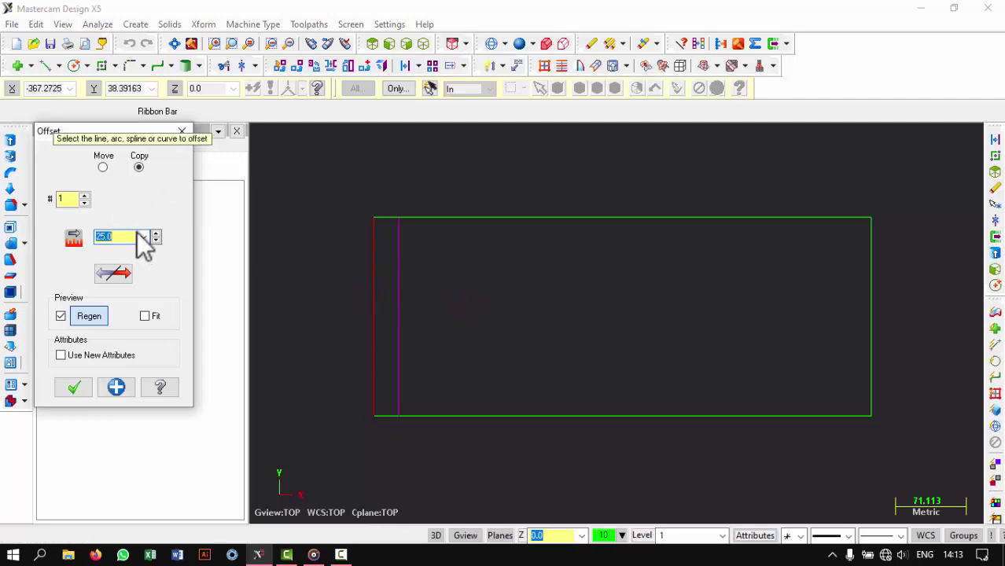
{"action": "type", "text": "60"}
{"action": "type", "text": "50"}
{"action": "key", "text": "Return"}
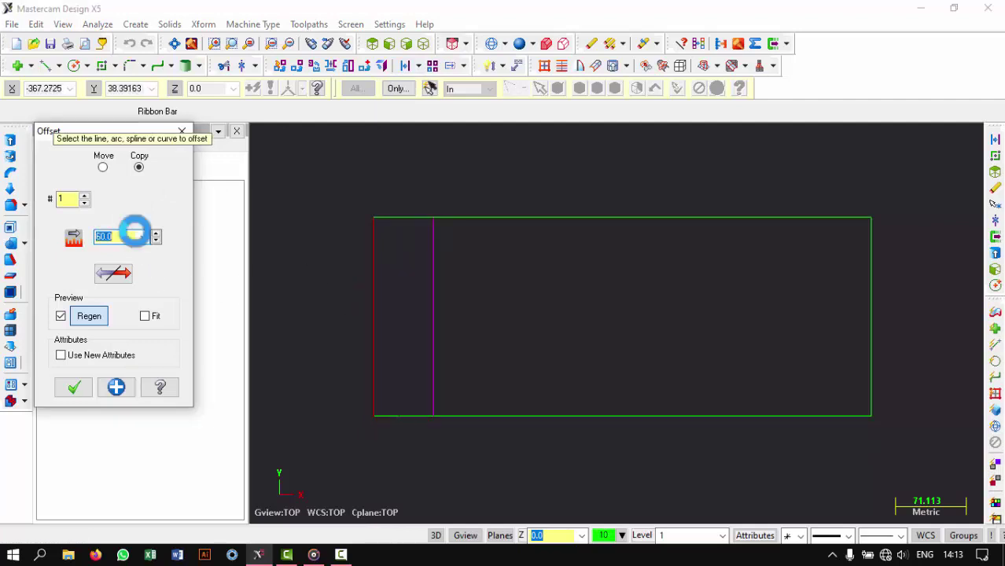
{"action": "left_click", "coordinate": [871, 297]}
{"action": "left_click", "coordinate": [840, 309]}
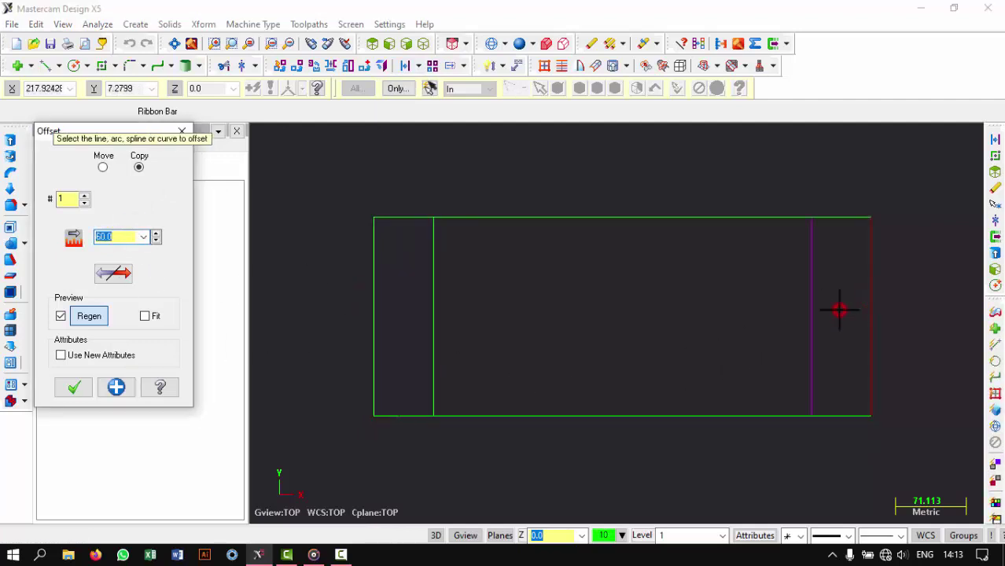
{"action": "left_click", "coordinate": [116, 387]}
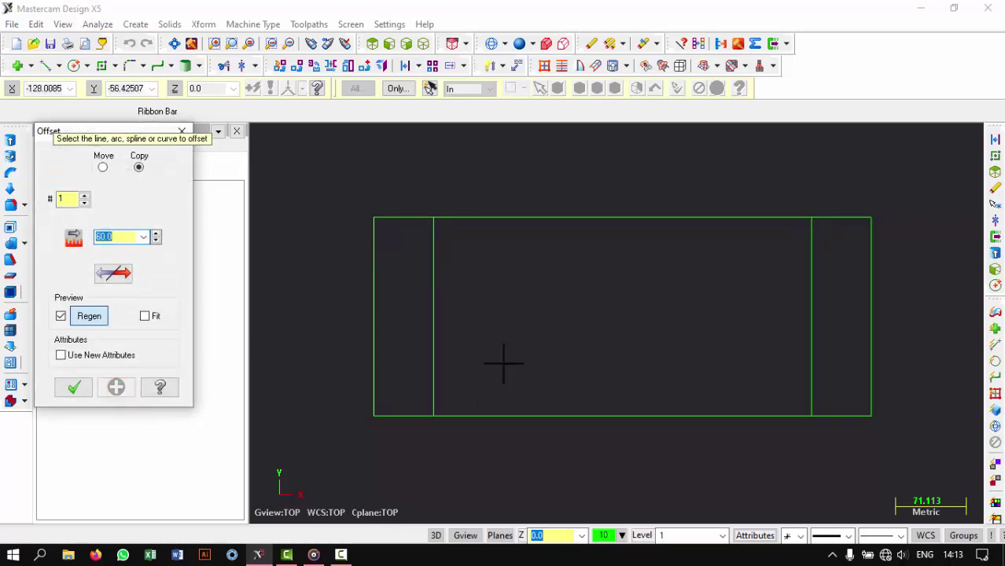
Offset a copy of the top edge 30 downward.
{"action": "left_click", "coordinate": [605, 221]}
{"action": "left_click", "coordinate": [600, 261]}
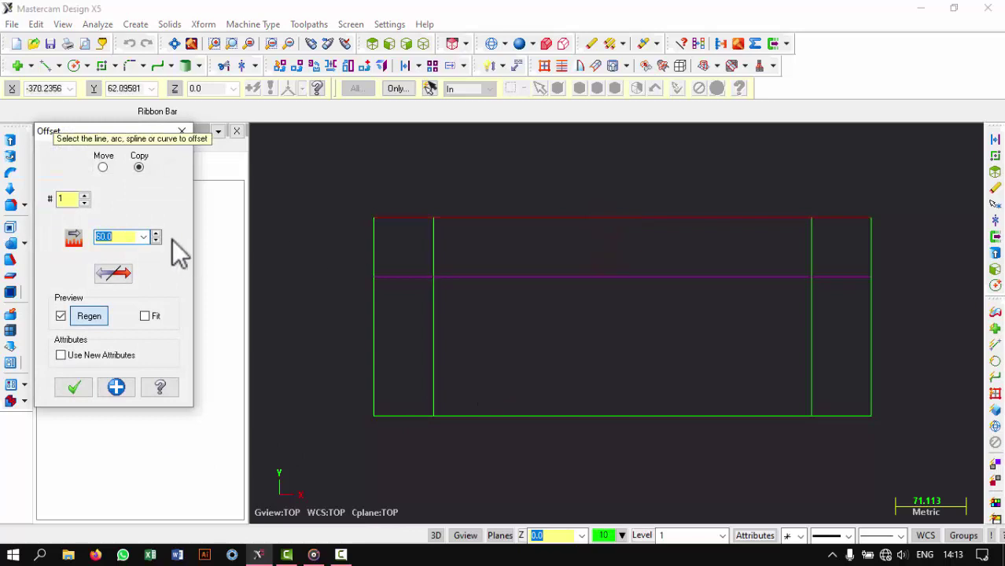
{"action": "type", "text": "30"}
{"action": "key", "text": "Return"}
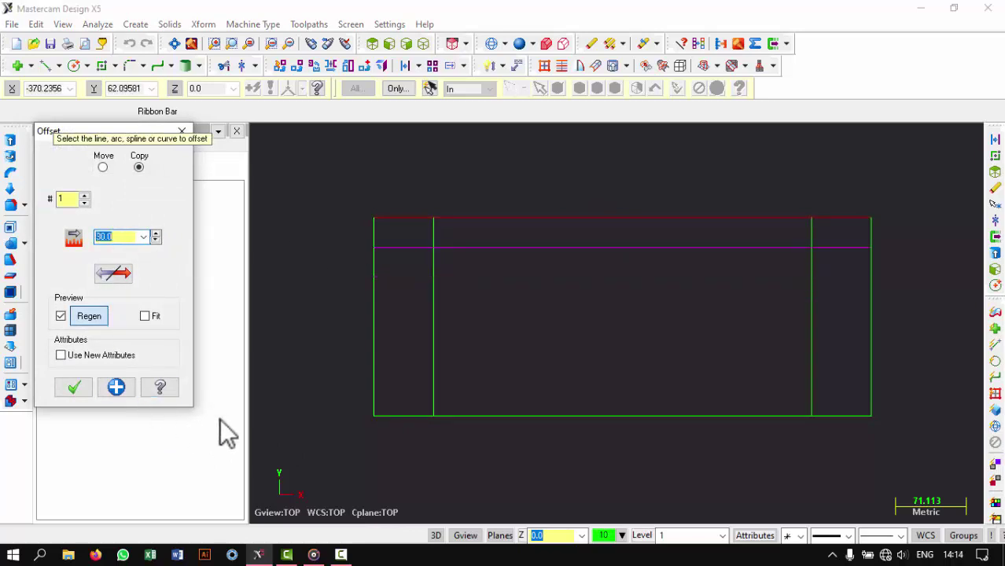
{"action": "left_click", "coordinate": [140, 381]}
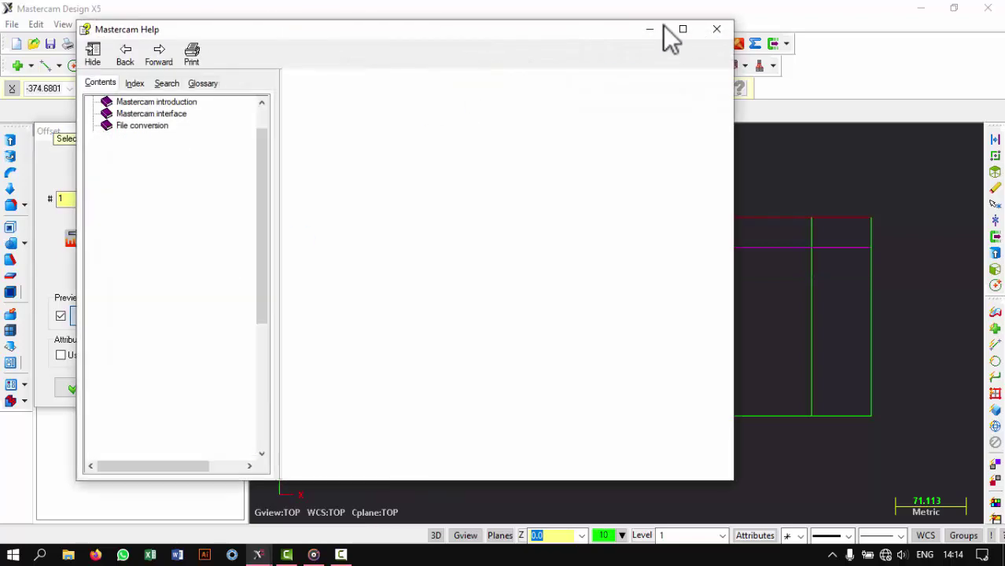
{"action": "left_click", "coordinate": [721, 27]}
{"action": "left_click", "coordinate": [118, 385]}
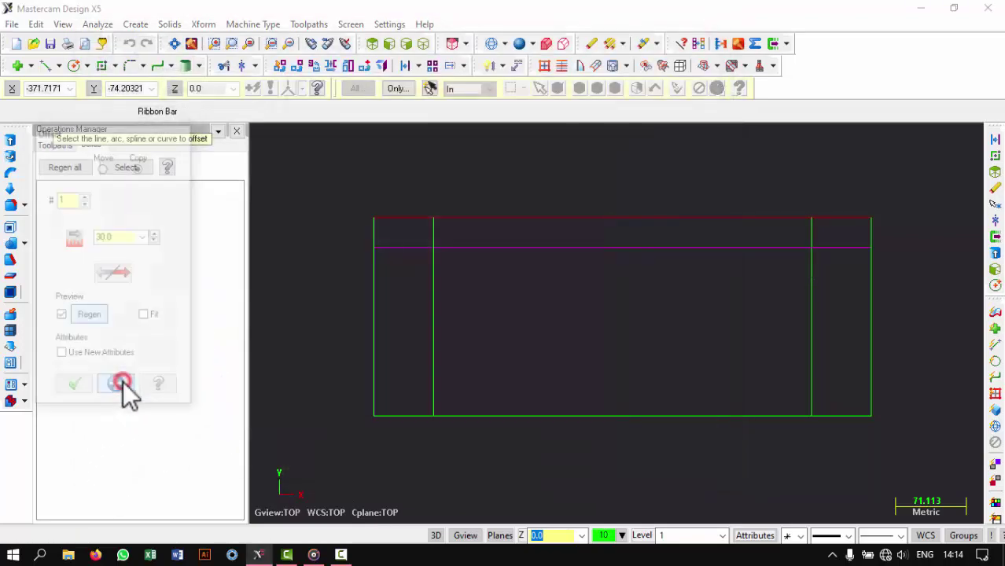
Offset copies of the left and right edges 150 inward and close the Offset dialog.
{"action": "left_click", "coordinate": [390, 332]}
{"action": "left_click", "coordinate": [460, 319]}
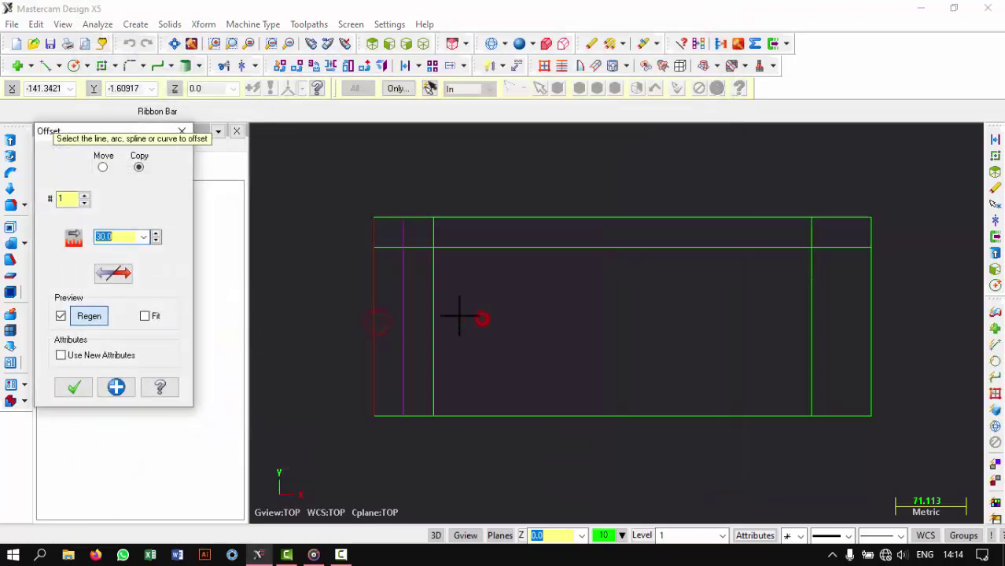
{"action": "type", "text": "150"}
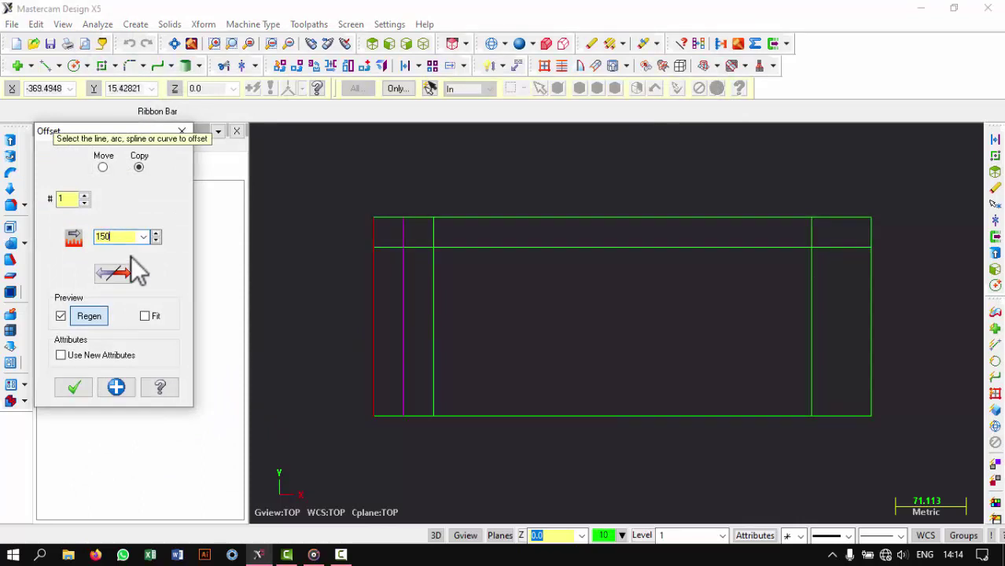
{"action": "key", "text": "Return"}
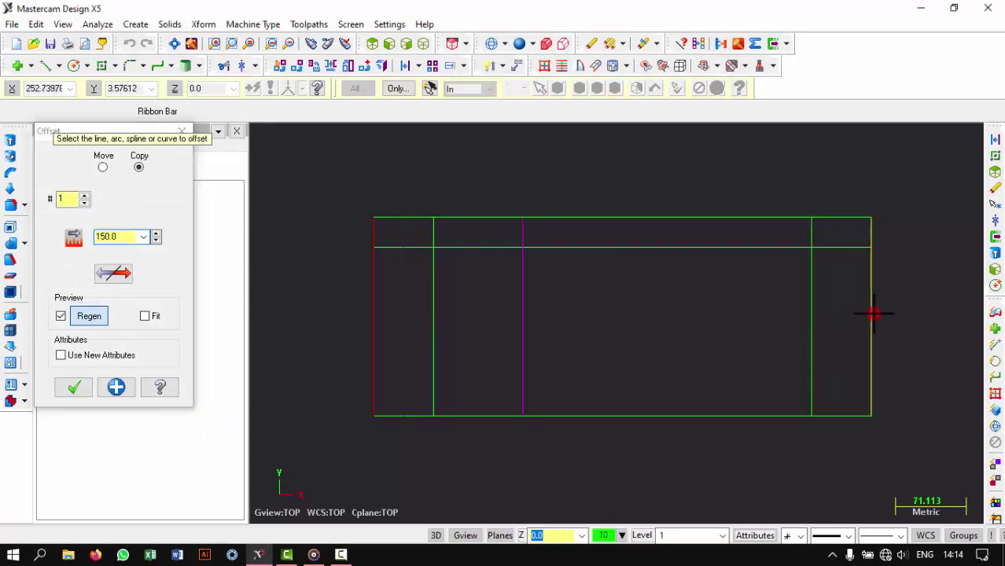
{"action": "left_click", "coordinate": [873, 314]}
{"action": "left_click", "coordinate": [770, 312]}
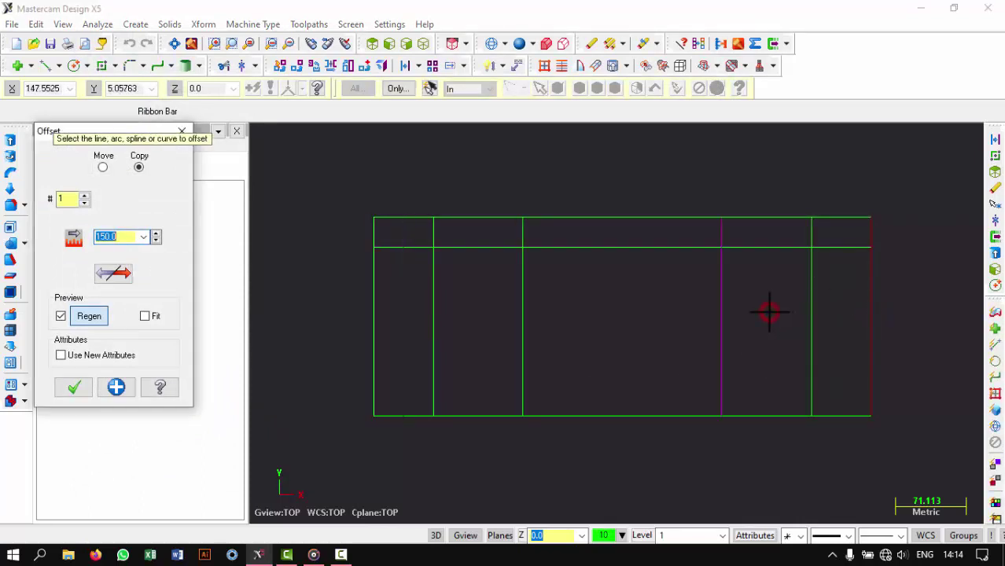
{"action": "left_click", "coordinate": [116, 387]}
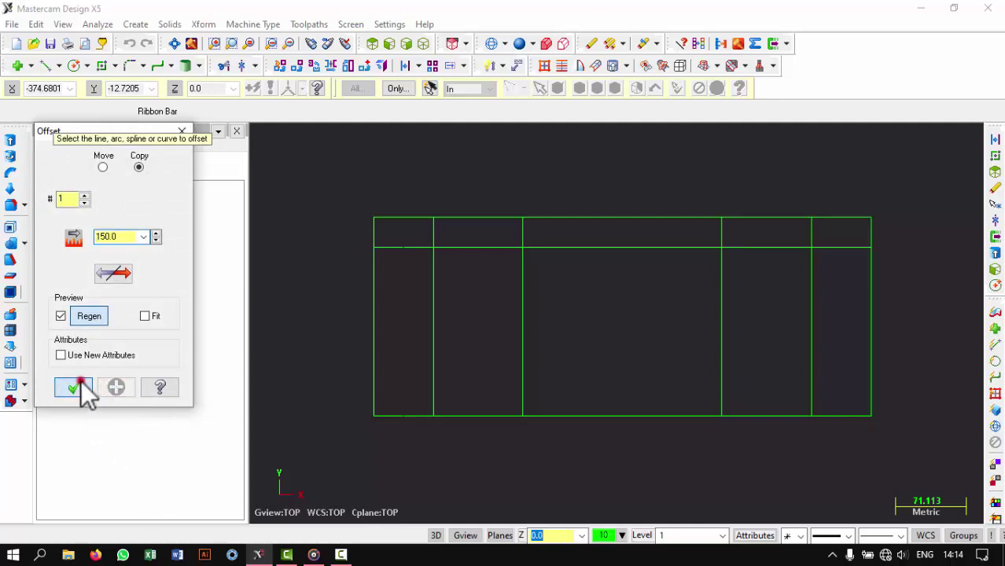
{"action": "left_click", "coordinate": [81, 384]}
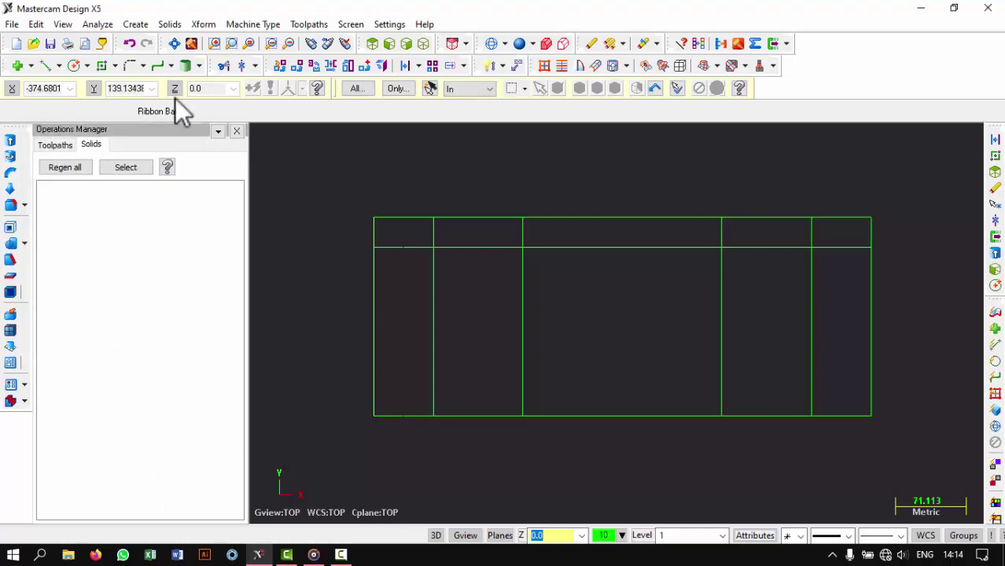
Draw 40-diameter circles centred on the left and right 60 lines.
{"action": "left_click", "coordinate": [73, 66]}
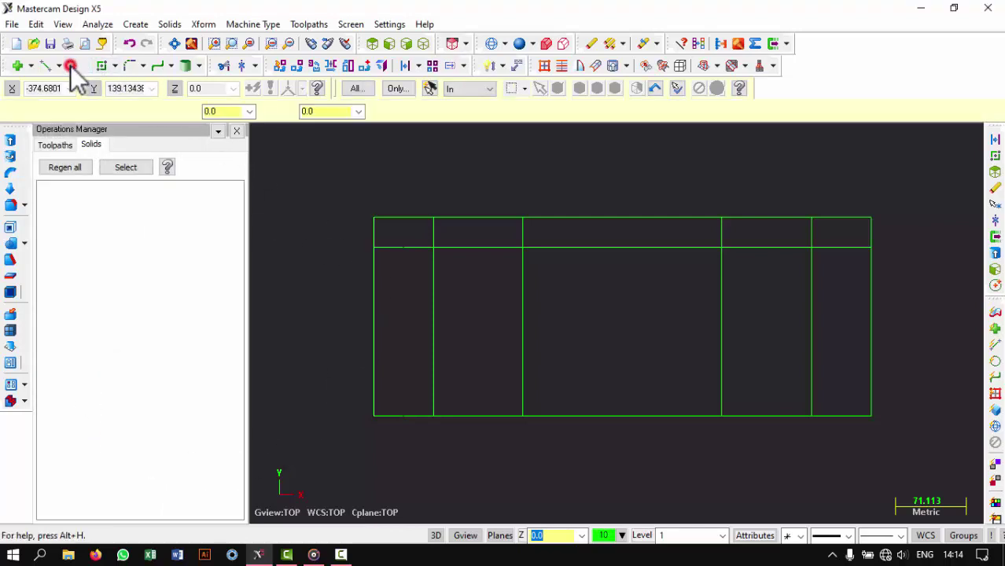
{"action": "left_click", "coordinate": [432, 317]}
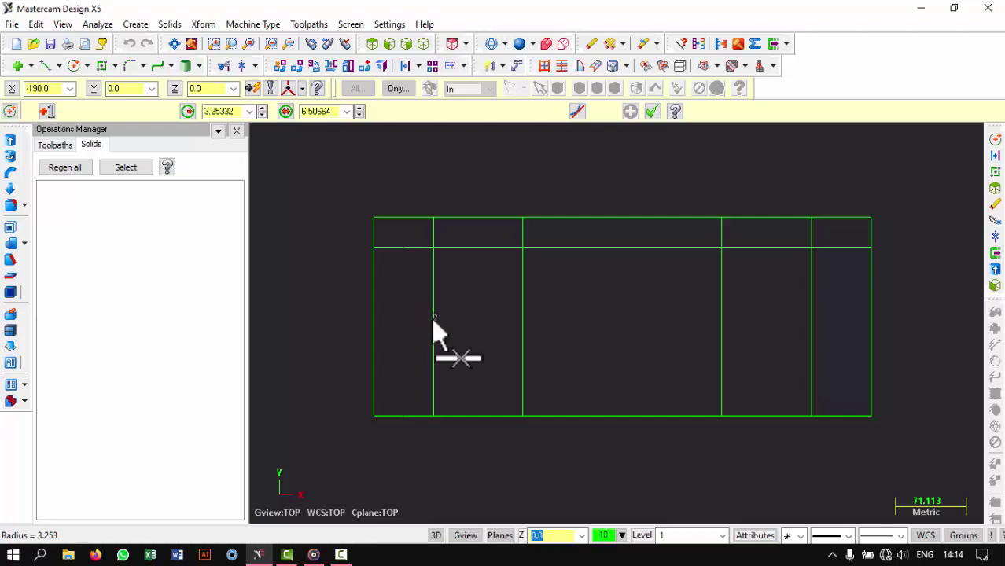
{"action": "left_click", "coordinate": [445, 316]}
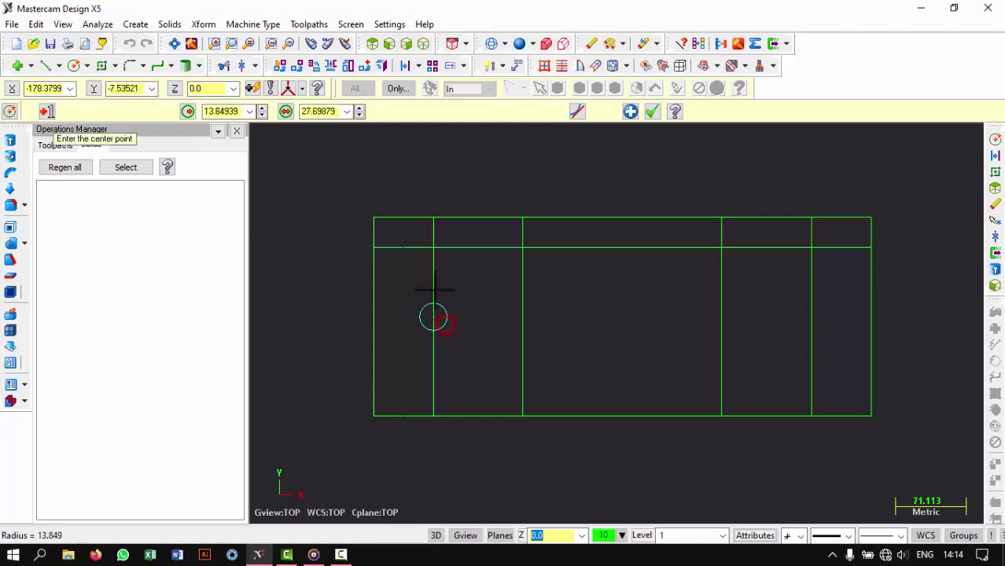
{"action": "left_click", "coordinate": [332, 111]}
{"action": "type", "text": "40"}
{"action": "key", "text": "Return"}
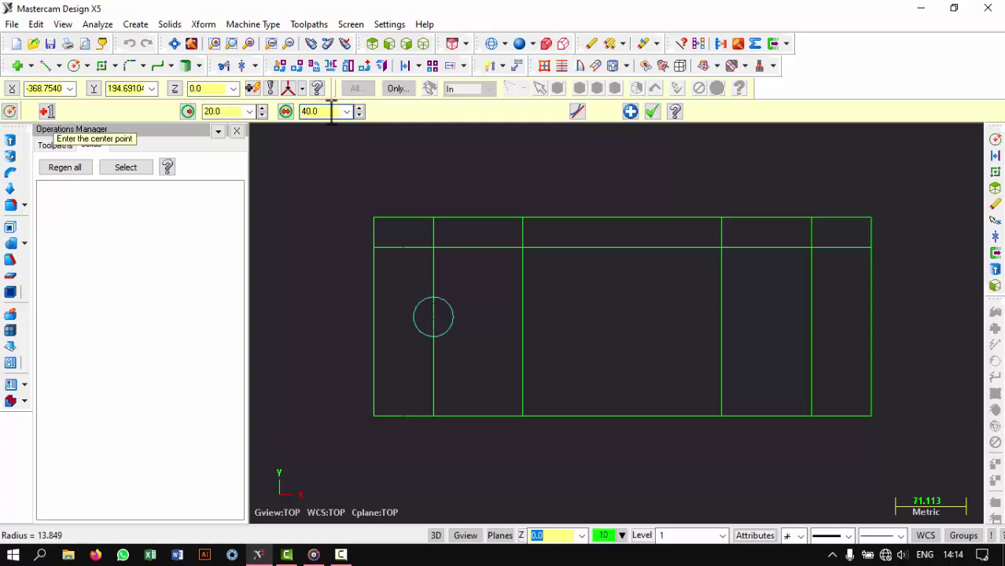
{"action": "left_click", "coordinate": [812, 317]}
{"action": "left_click", "coordinate": [825, 330]}
{"action": "left_click", "coordinate": [330, 111]}
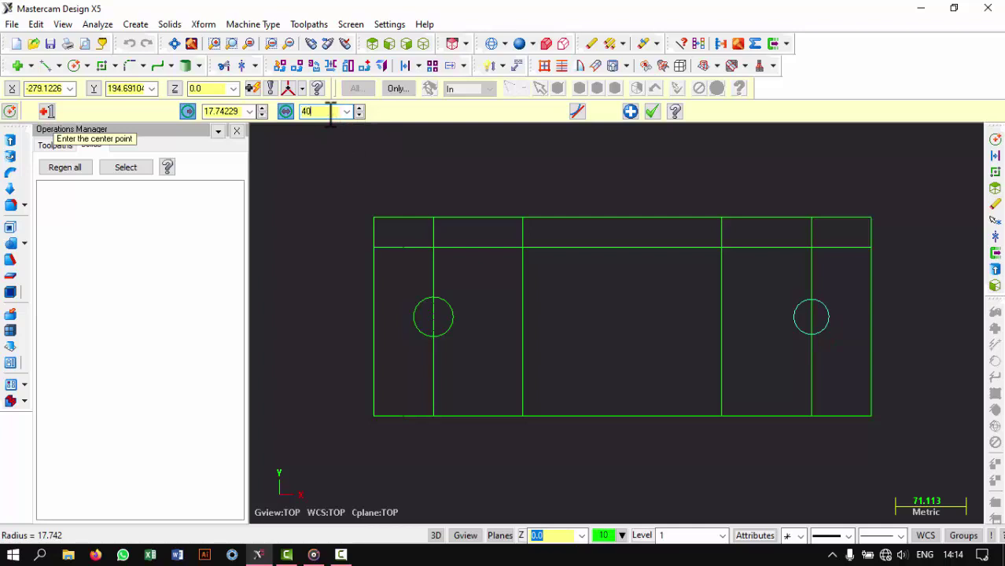
{"action": "key", "text": "Return"}
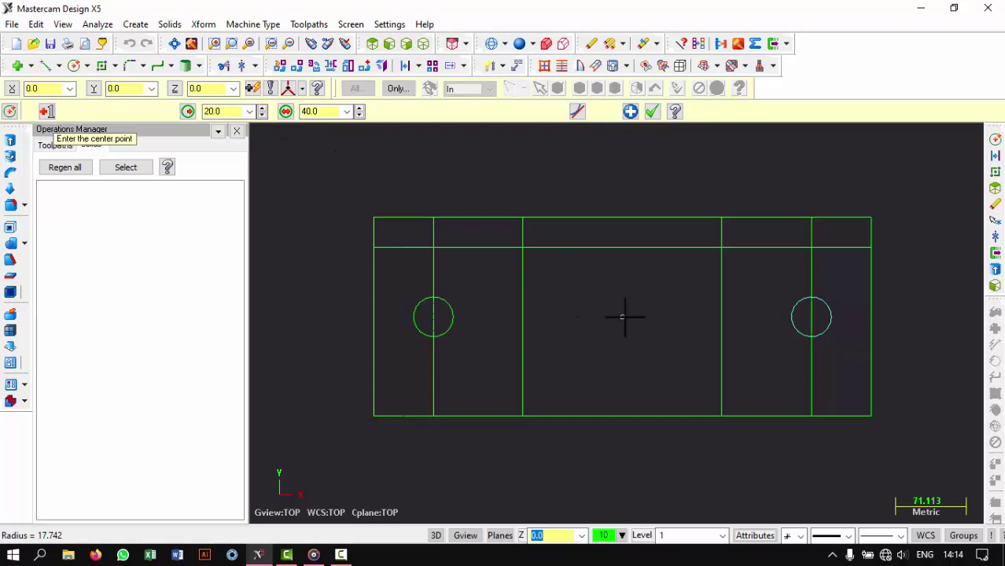
Add an 80-diameter circle centred at the origin.
{"action": "left_click", "coordinate": [288, 88]}
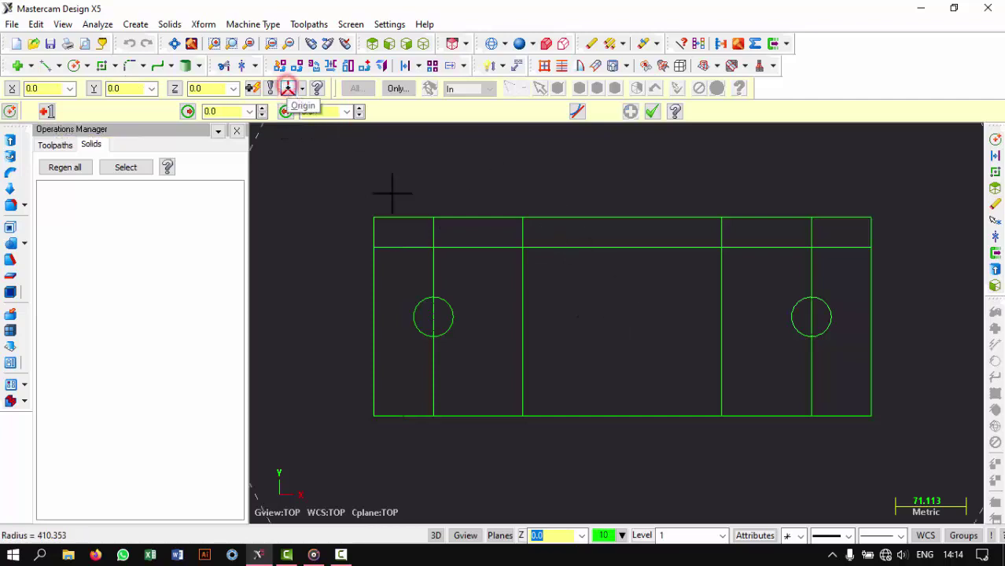
{"action": "left_click", "coordinate": [659, 281]}
{"action": "left_click", "coordinate": [331, 111]}
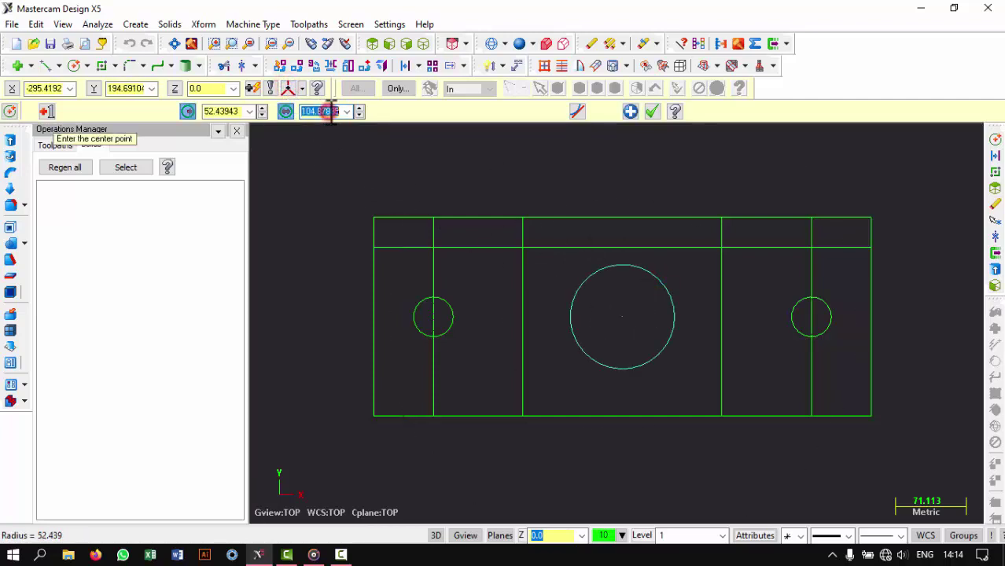
{"action": "type", "text": "80"}
{"action": "key", "text": "Return"}
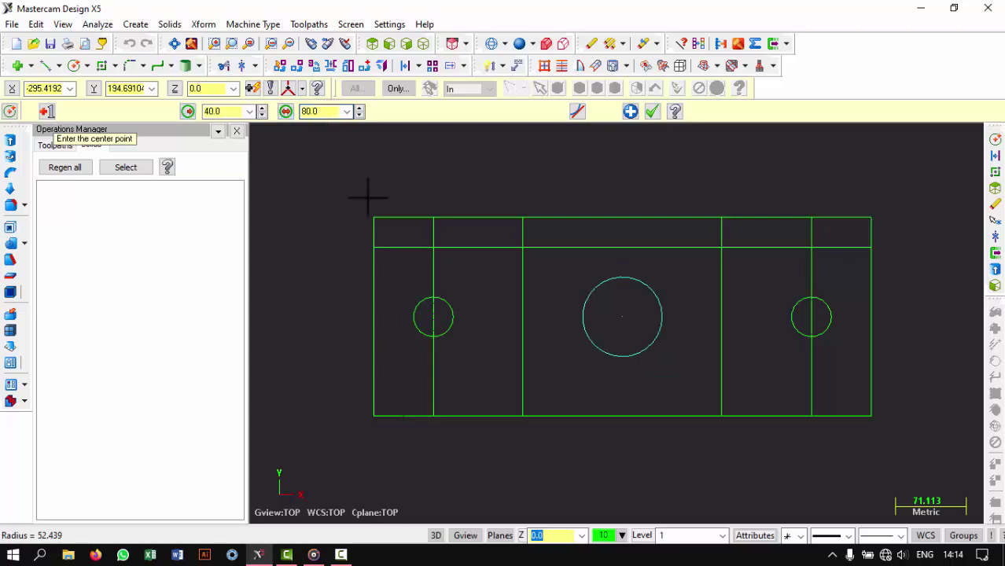
{"action": "left_click", "coordinate": [653, 111]}
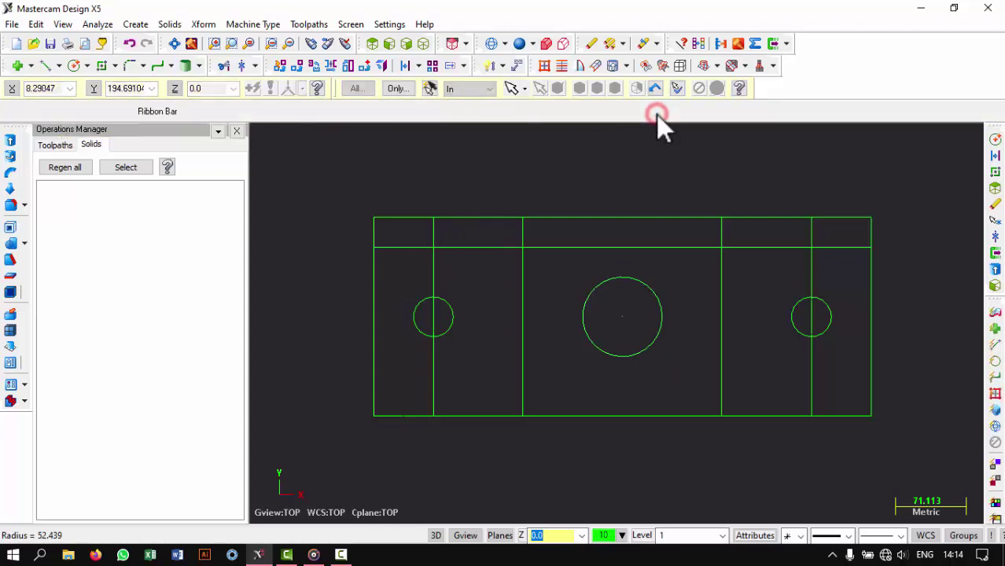
Draw lines leftward from the left circle's top and bottom, and down from the 80 circle's sides.
{"action": "left_click", "coordinate": [45, 65]}
{"action": "left_click", "coordinate": [433, 297]}
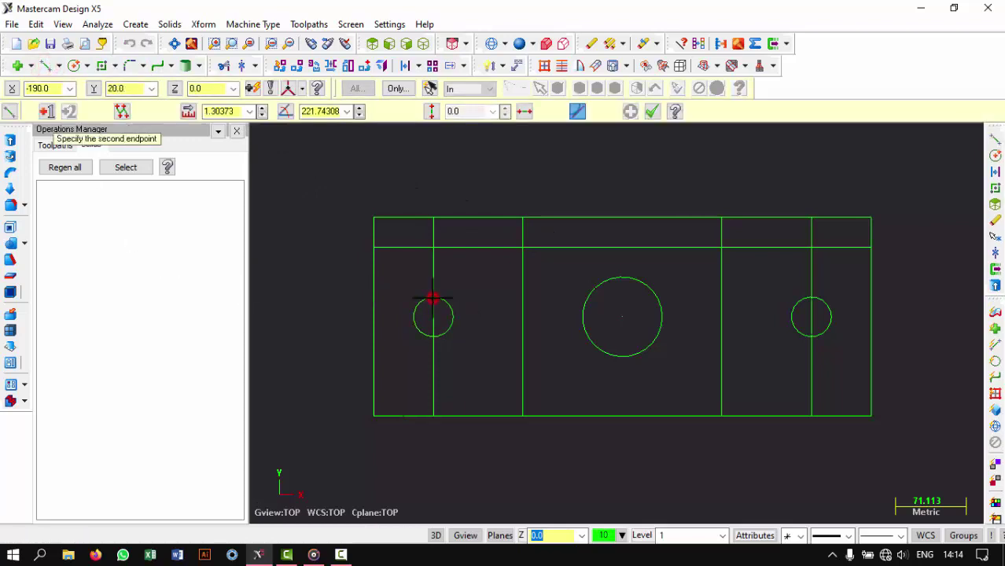
{"action": "left_click", "coordinate": [352, 296]}
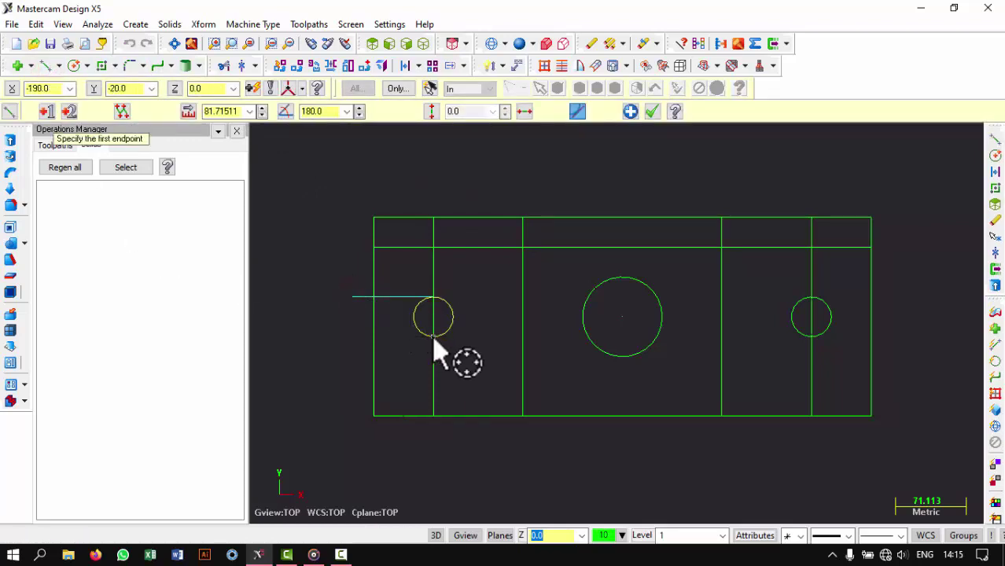
{"action": "left_click", "coordinate": [433, 336]}
{"action": "left_click", "coordinate": [354, 337]}
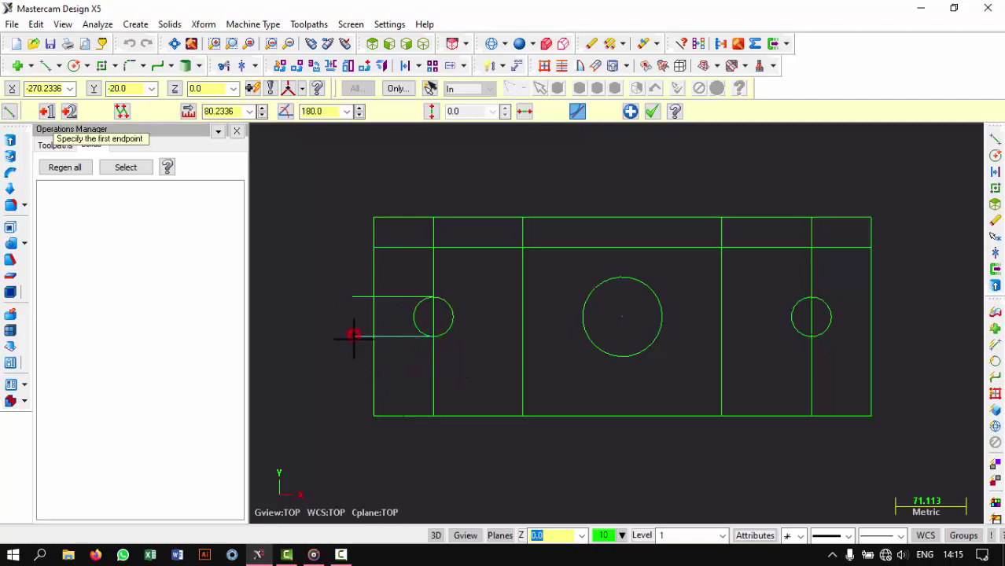
{"action": "left_click", "coordinate": [582, 320]}
{"action": "left_click", "coordinate": [582, 433]}
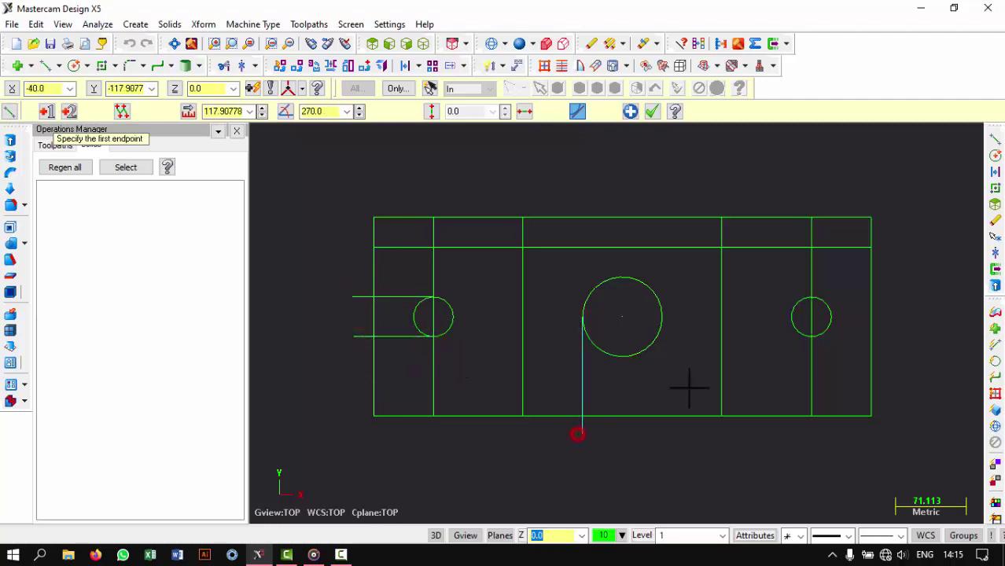
{"action": "left_click", "coordinate": [664, 319]}
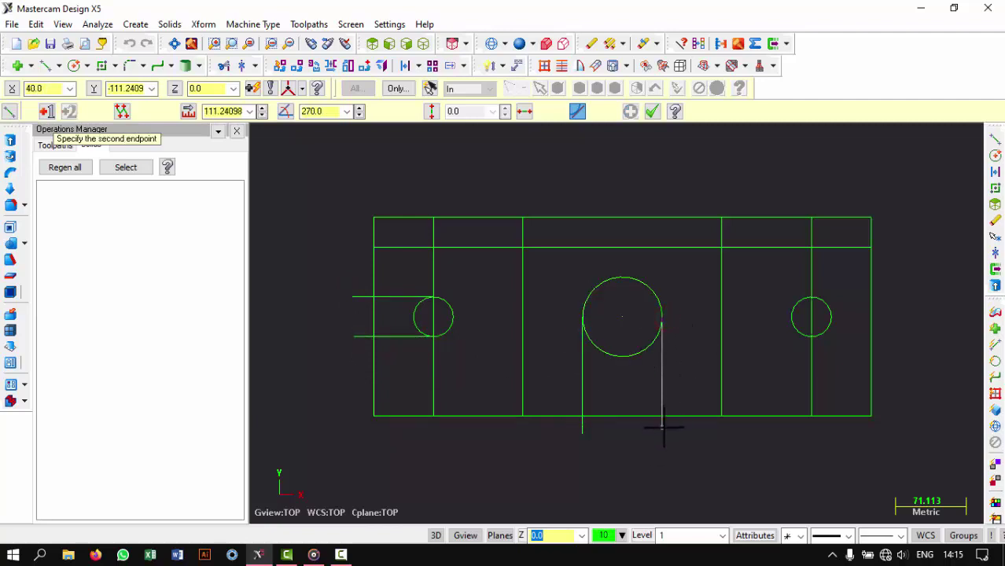
{"action": "left_click", "coordinate": [662, 431]}
Draw lines rightward from the right circle's top and bottom, then window-select all geometry.
{"action": "left_click", "coordinate": [813, 297]}
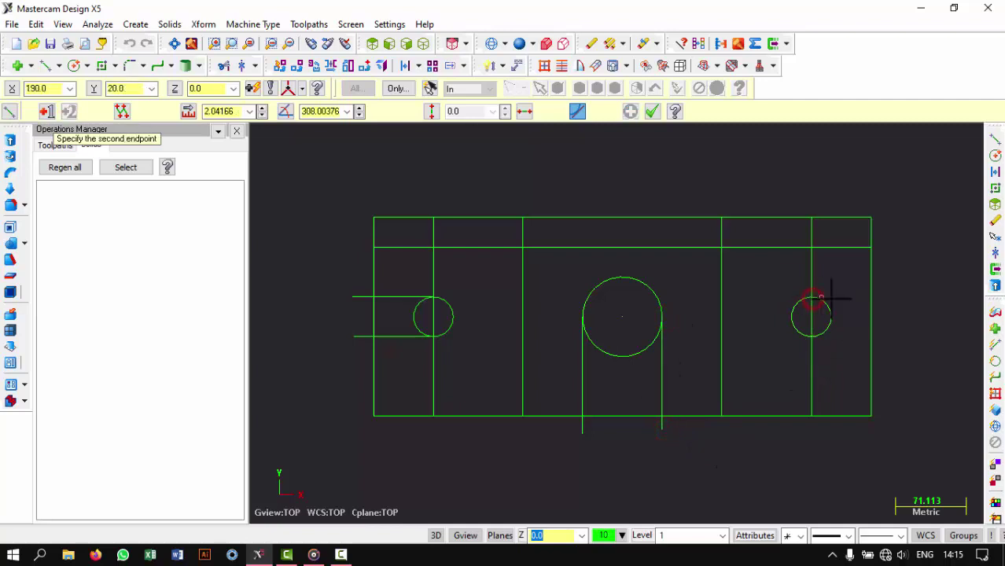
{"action": "left_click", "coordinate": [895, 298]}
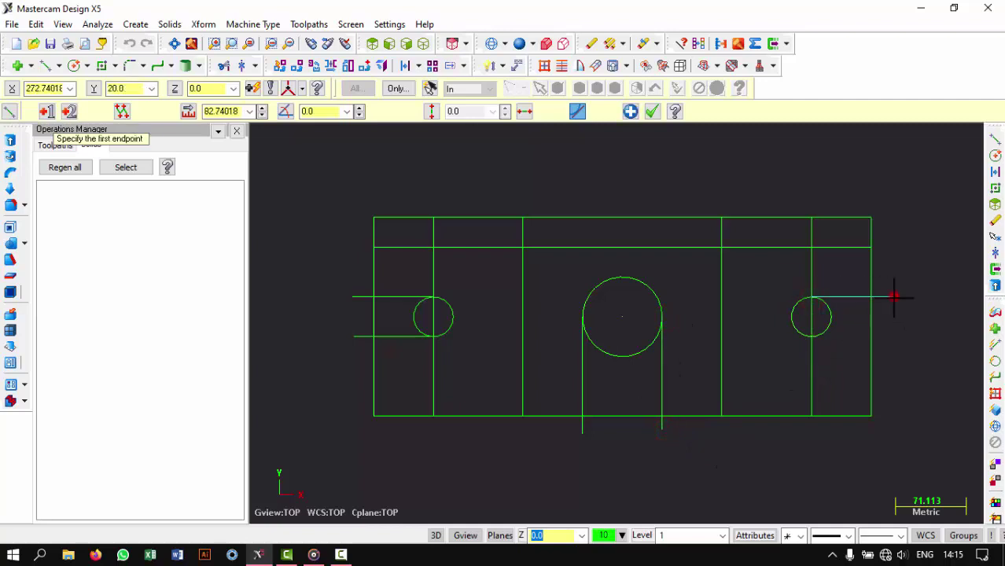
{"action": "left_click", "coordinate": [813, 336]}
{"action": "left_click", "coordinate": [897, 338]}
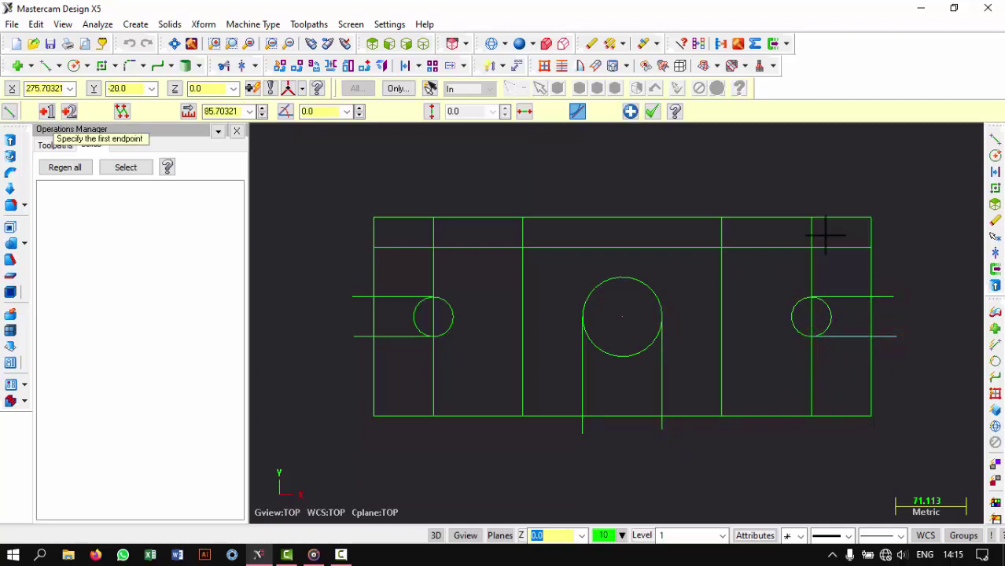
{"action": "left_click", "coordinate": [653, 112]}
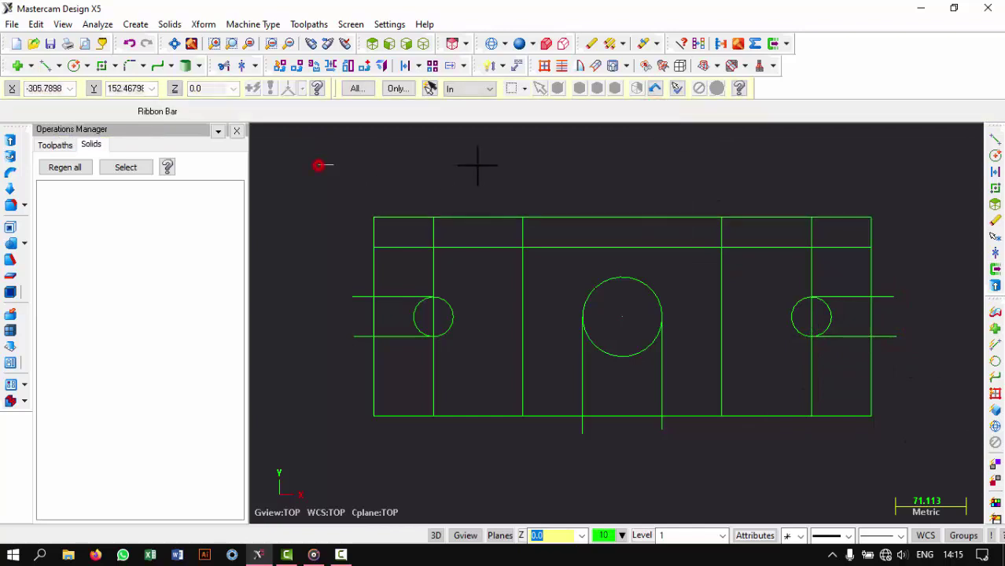
{"action": "left_click_drag", "start_coordinate": [318, 165], "coordinate": [938, 445]}
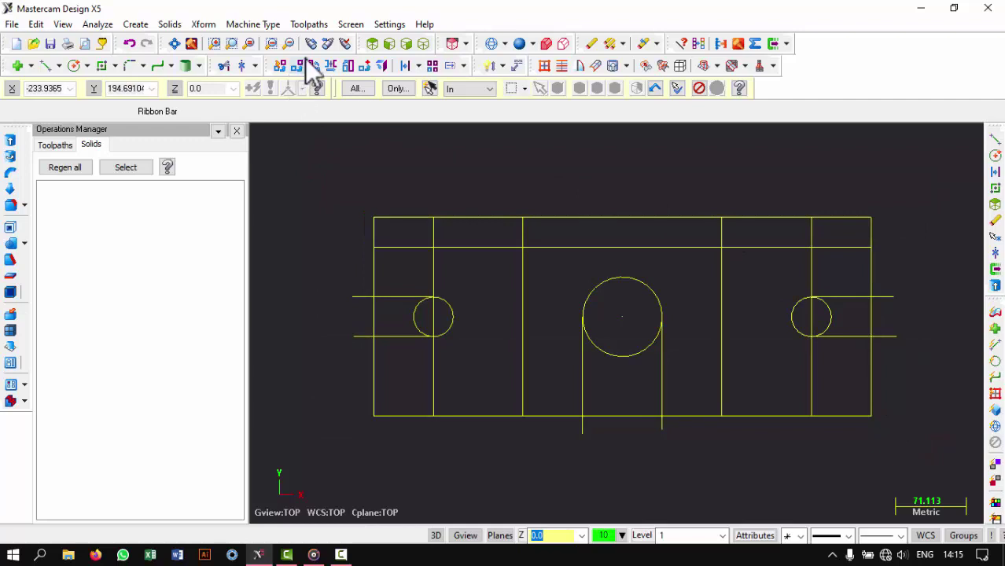
Break all geometry at intersections and delete the unwanted left-end segments.
{"action": "left_click", "coordinate": [255, 66]}
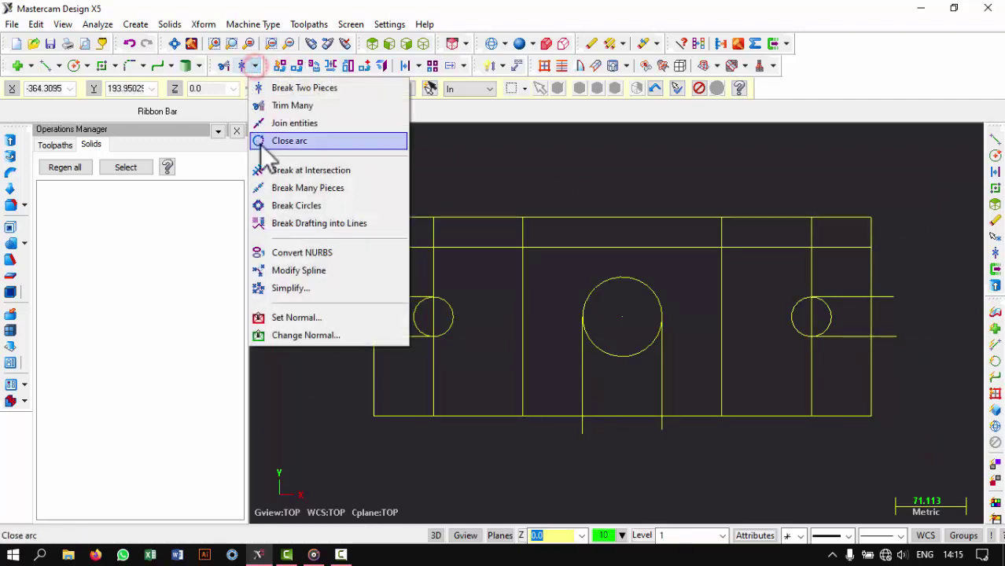
{"action": "left_click", "coordinate": [345, 170]}
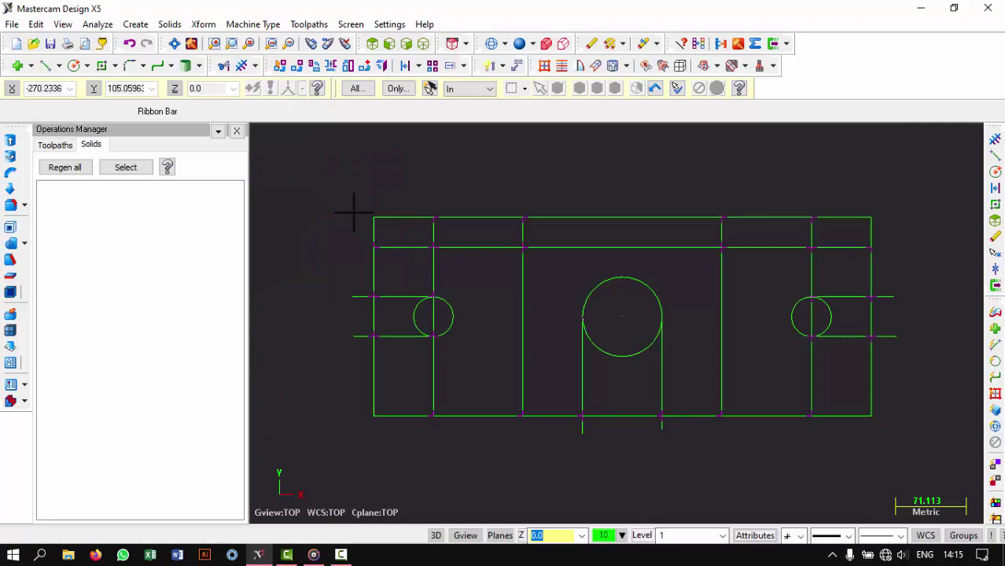
{"action": "left_click", "coordinate": [403, 242]}
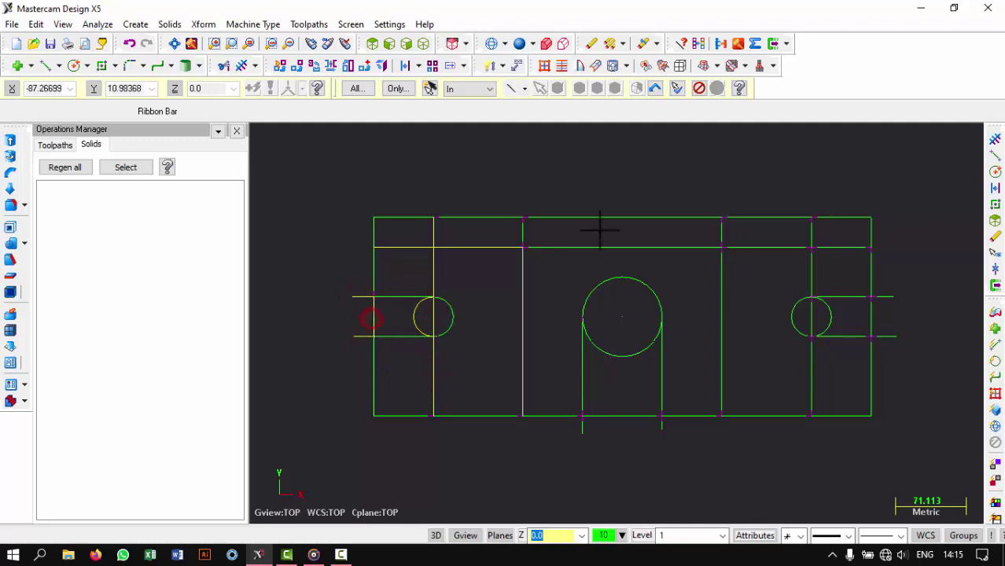
{"action": "left_click", "coordinate": [592, 43]}
Delete the excess central lines, lower arc and right-end segments to leave clean slots.
{"action": "scroll", "coordinate": [586, 207], "scroll_direction": "up", "scroll_amount": 1}
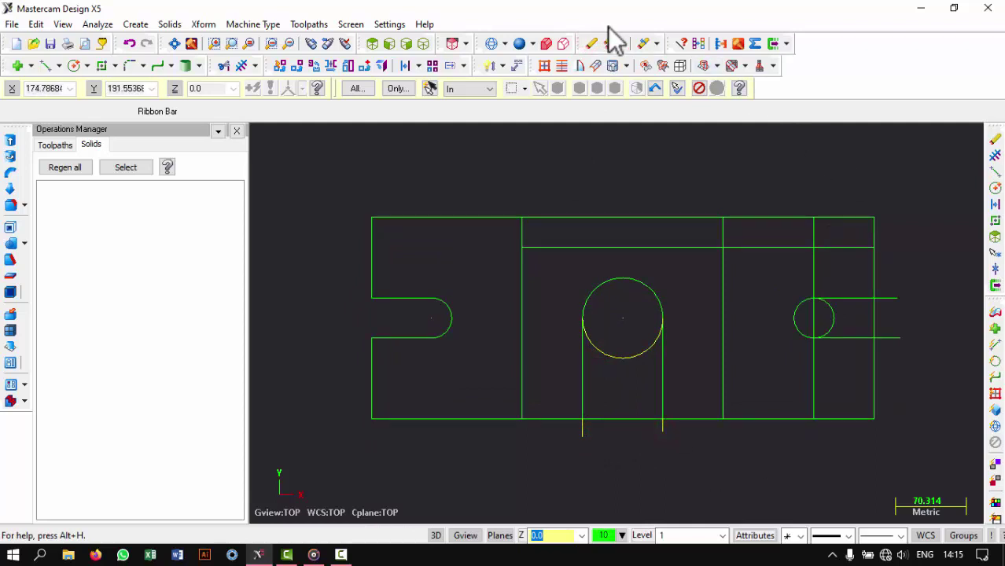
{"action": "left_click", "coordinate": [591, 43]}
{"action": "scroll", "coordinate": [683, 244], "scroll_direction": "up", "scroll_amount": 2}
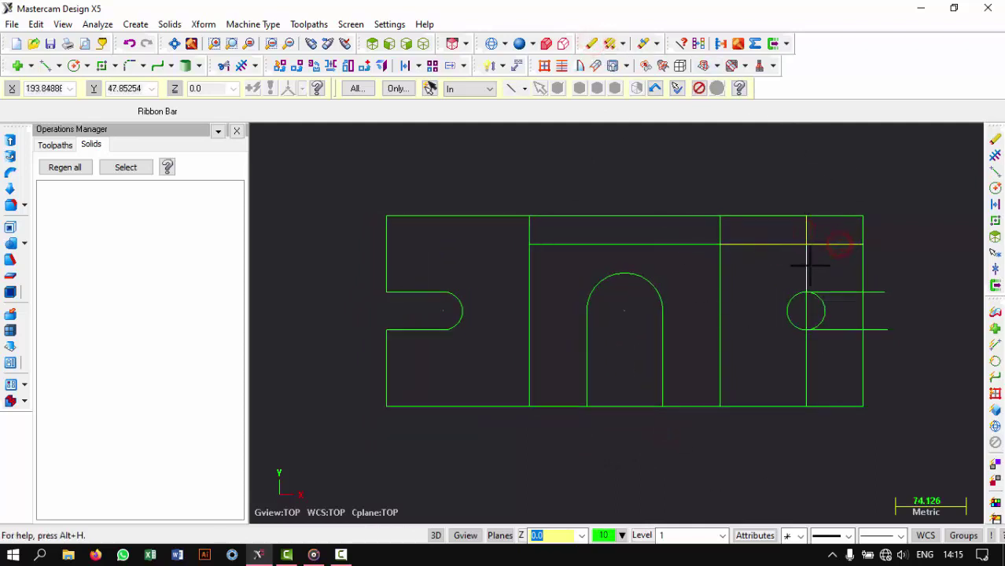
{"action": "left_click", "coordinate": [810, 266]}
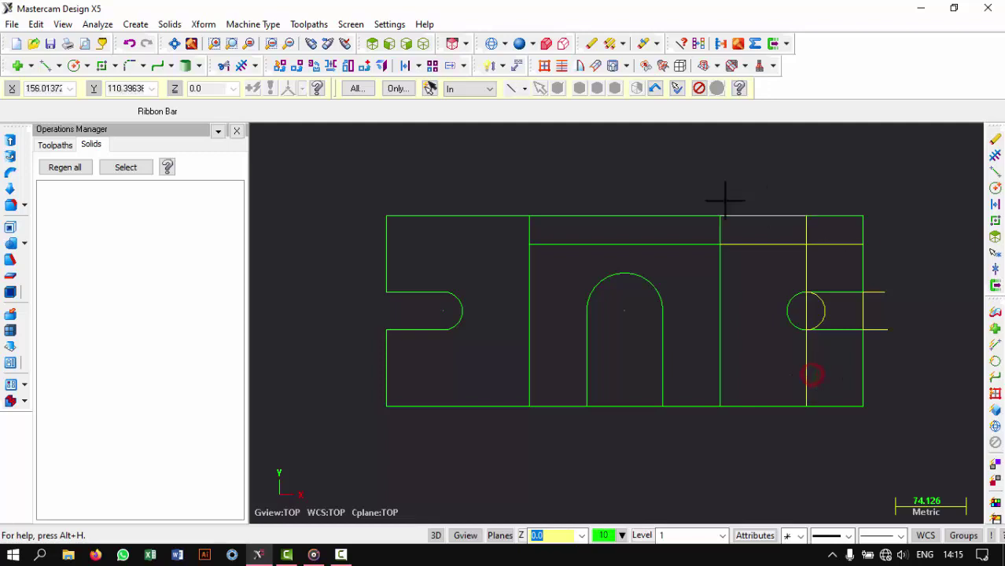
{"action": "left_click", "coordinate": [594, 44]}
{"action": "scroll", "coordinate": [812, 213], "scroll_direction": "down", "scroll_amount": 1}
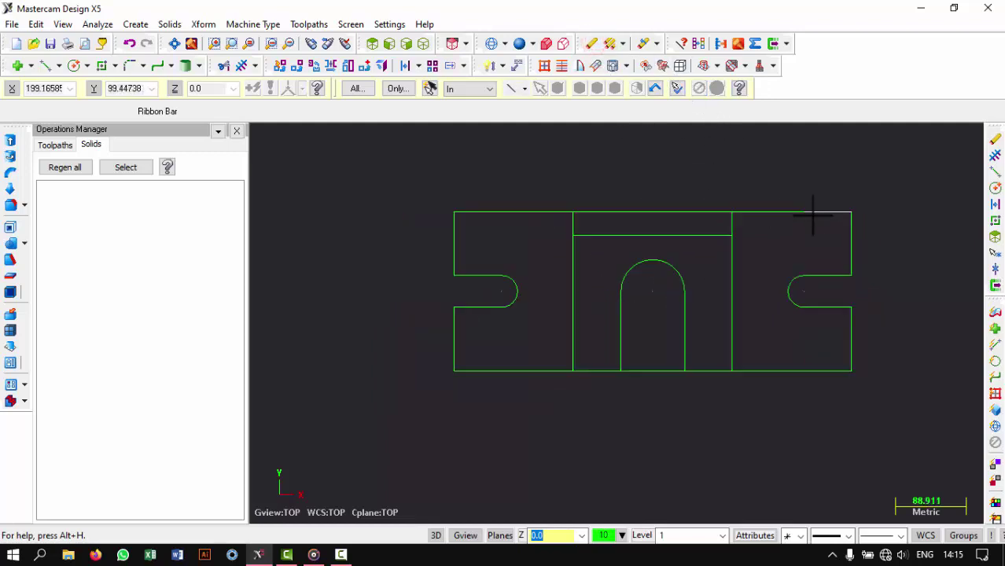
{"action": "scroll", "coordinate": [770, 225], "scroll_direction": "up", "scroll_amount": 1}
{"action": "scroll", "coordinate": [657, 236], "scroll_direction": "down", "scroll_amount": 1}
{"action": "scroll", "coordinate": [659, 244], "scroll_direction": "up", "scroll_amount": 1}
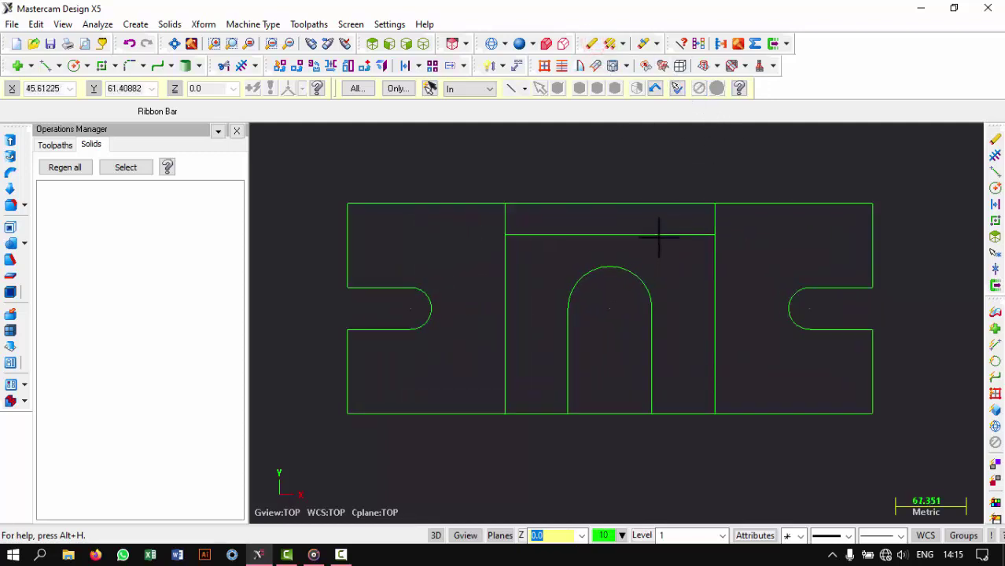
{"action": "middle_click_drag", "start_coordinate": [659, 244], "coordinate": [654, 242]}
{"action": "left_click", "coordinate": [374, 44]}
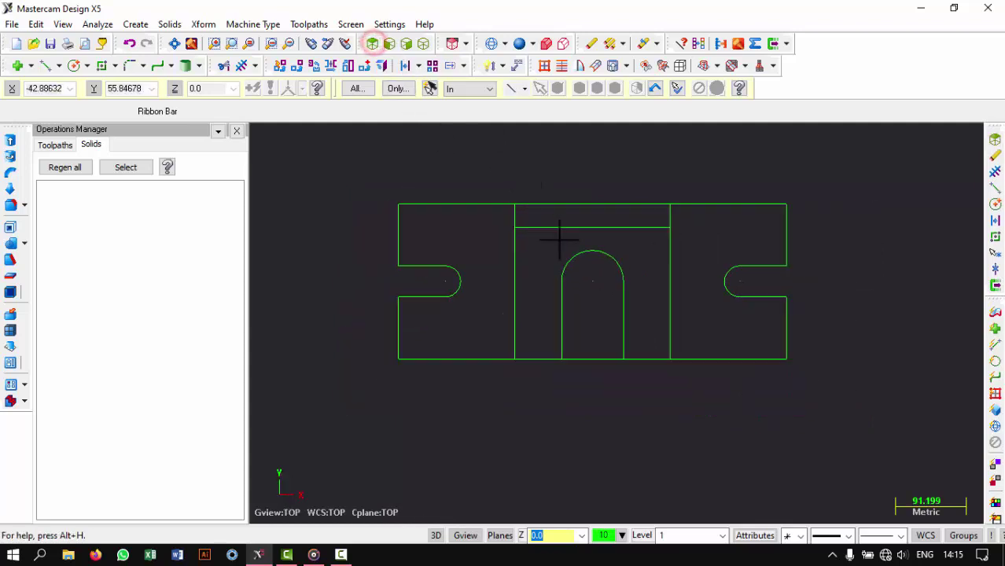
{"action": "scroll", "coordinate": [590, 315], "scroll_direction": "down", "scroll_amount": 1}
{"action": "scroll", "coordinate": [566, 228], "scroll_direction": "up", "scroll_amount": 1}
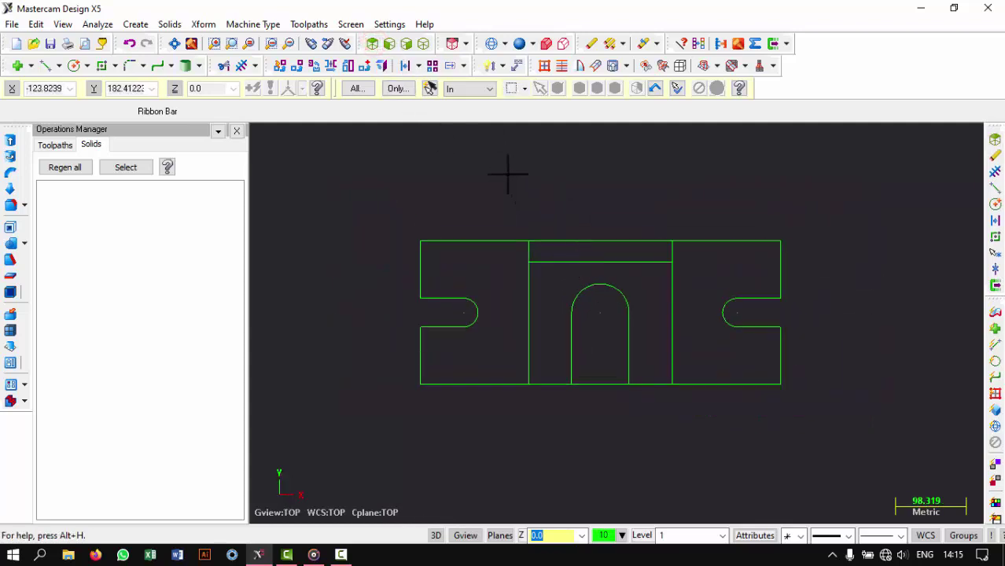
{"action": "left_click", "coordinate": [423, 44]}
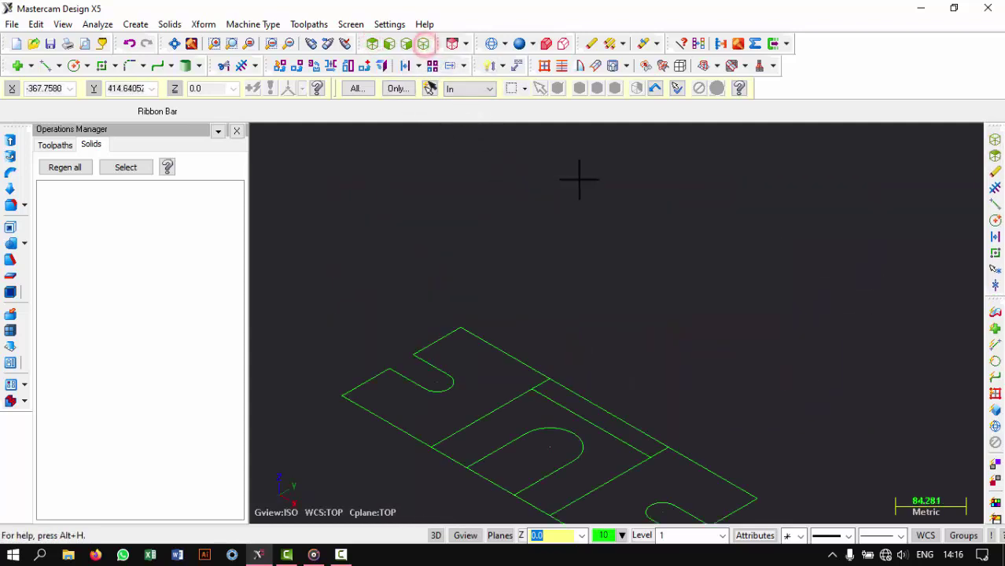
{"action": "scroll", "coordinate": [579, 179], "scroll_direction": "down", "scroll_amount": 2}
{"action": "scroll", "coordinate": [739, 358], "scroll_direction": "down", "scroll_amount": 1}
{"action": "scroll", "coordinate": [624, 364], "scroll_direction": "down", "scroll_amount": 1}
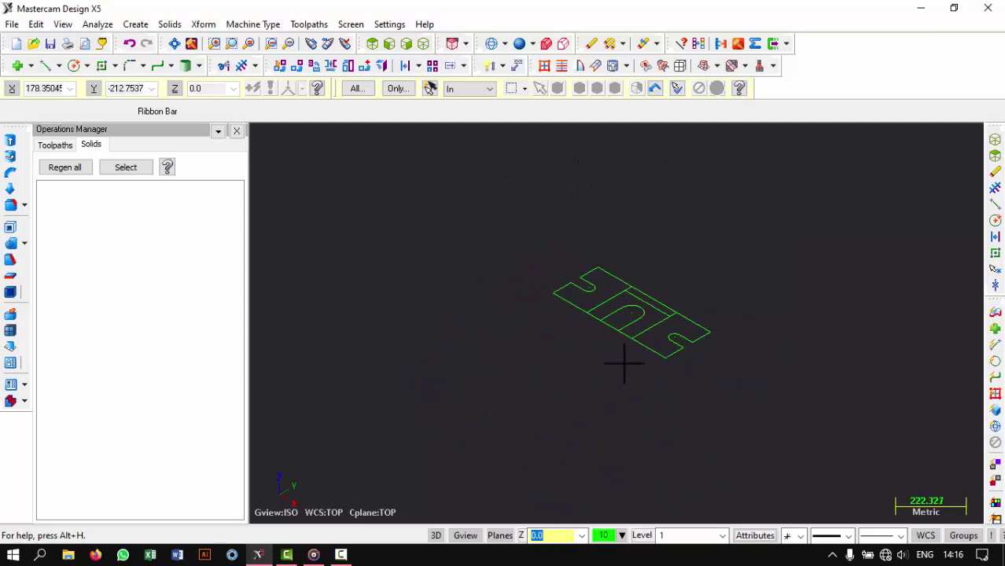
{"action": "scroll", "coordinate": [624, 362], "scroll_direction": "up", "scroll_amount": 1}
{"action": "scroll", "coordinate": [613, 231], "scroll_direction": "up", "scroll_amount": 1}
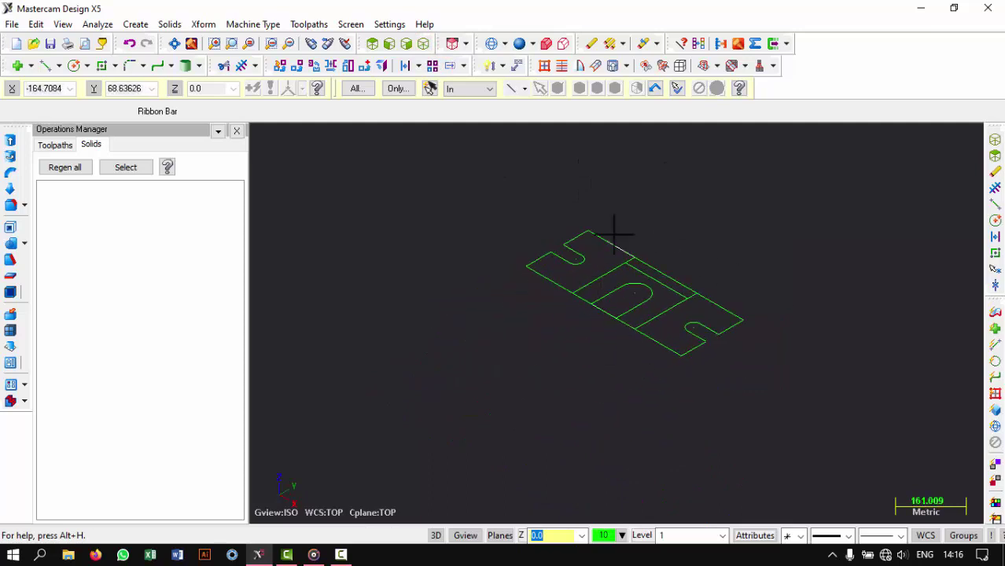
{"action": "scroll", "coordinate": [645, 233], "scroll_direction": "up", "scroll_amount": 1}
{"action": "scroll", "coordinate": [673, 234], "scroll_direction": "up", "scroll_amount": 2}
{"action": "left_click", "coordinate": [169, 24]}
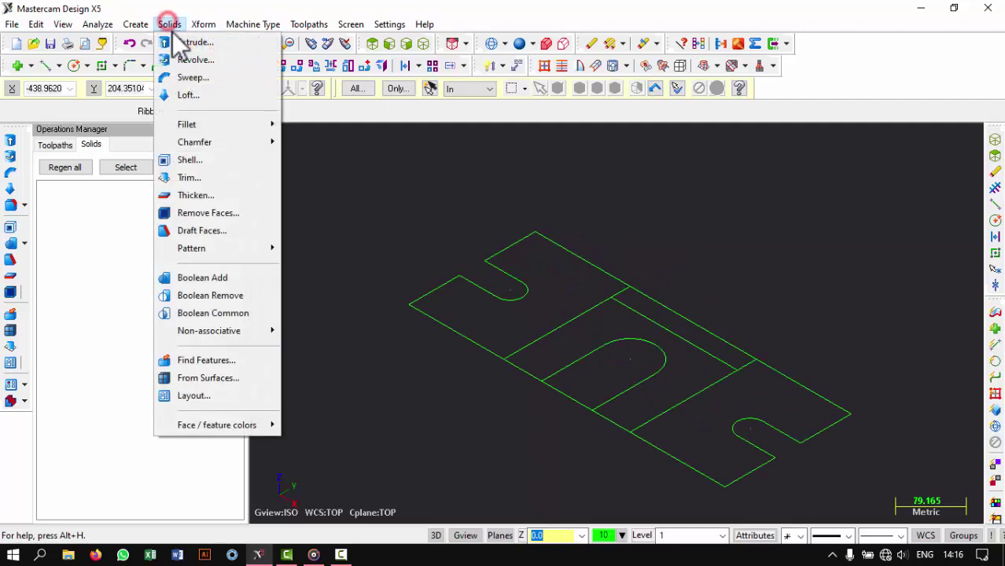
{"action": "left_click", "coordinate": [216, 42]}
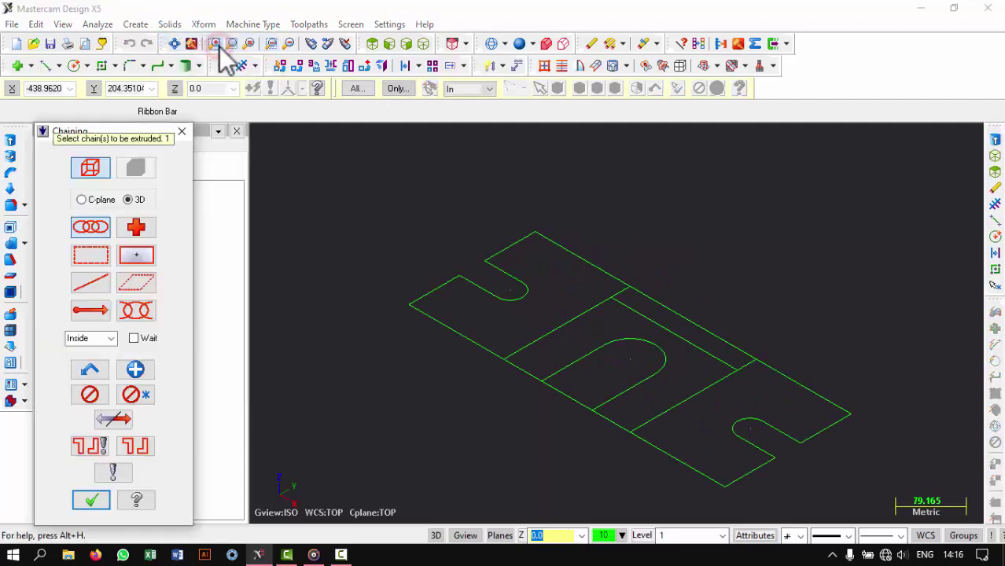
{"action": "left_click", "coordinate": [515, 346]}
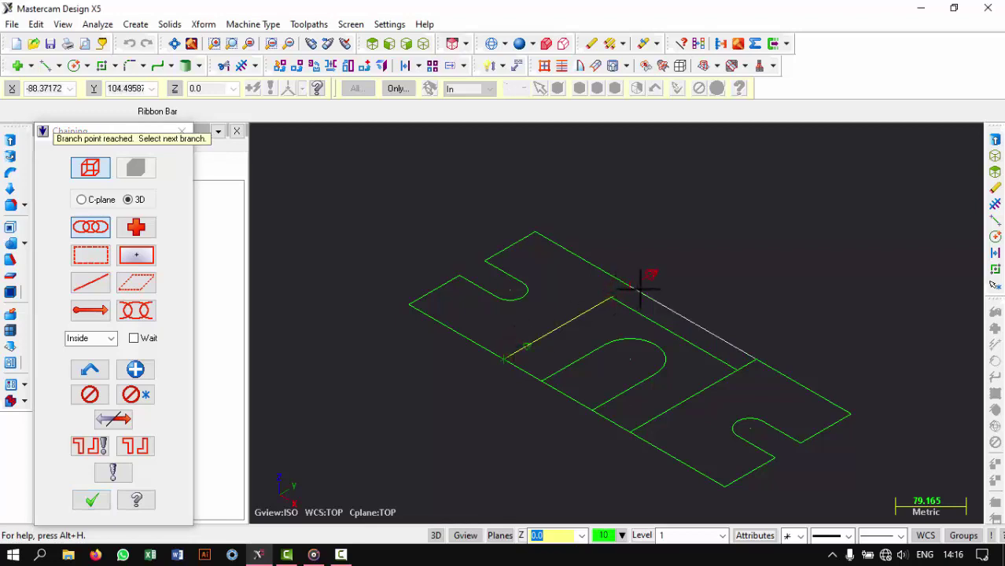
{"action": "left_click", "coordinate": [737, 375]}
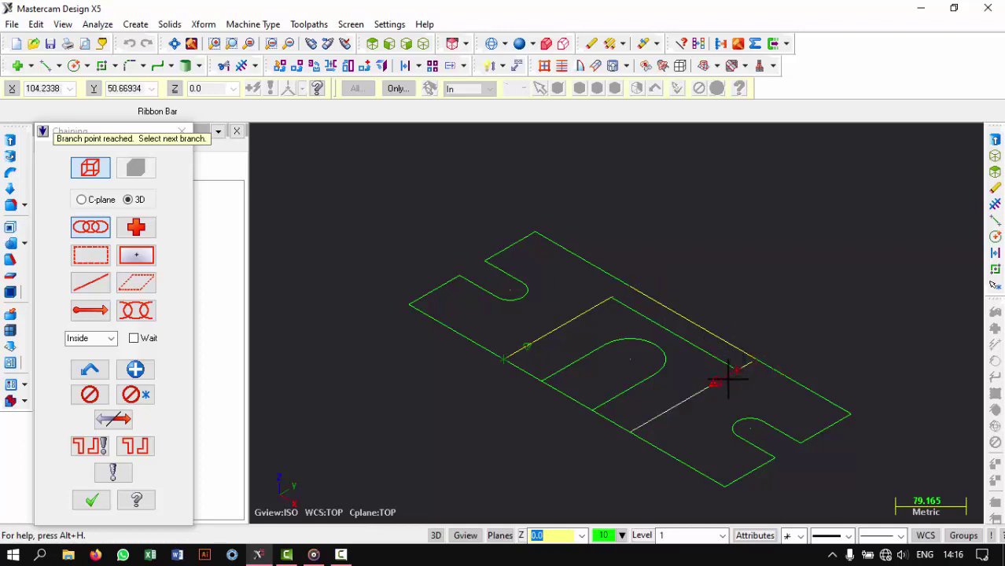
{"action": "left_click", "coordinate": [131, 395]}
{"action": "left_click", "coordinate": [478, 302]}
{"action": "scroll", "coordinate": [579, 352], "scroll_direction": "down", "scroll_amount": 2}
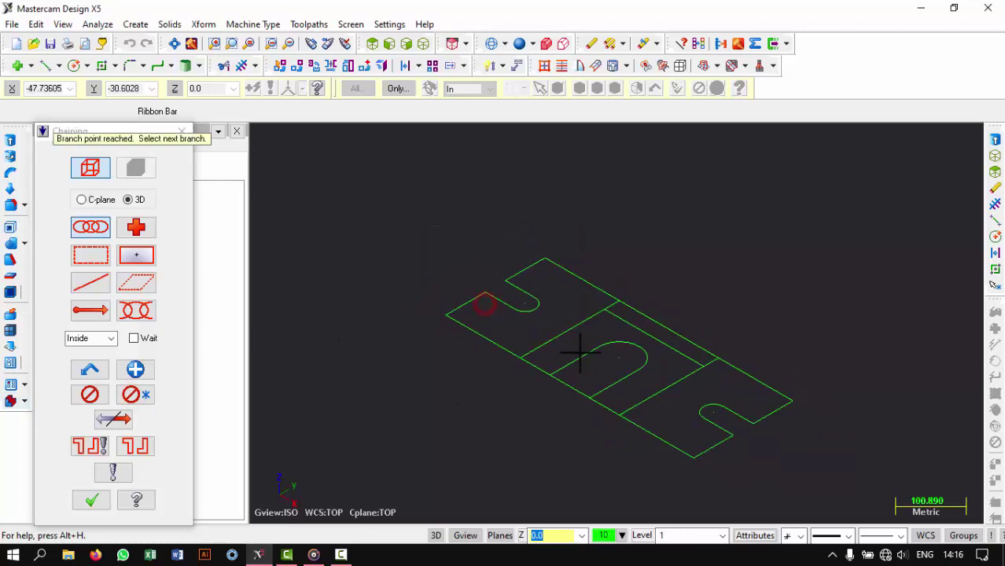
{"action": "scroll", "coordinate": [574, 353], "scroll_direction": "up", "scroll_amount": 1}
{"action": "scroll", "coordinate": [534, 375], "scroll_direction": "up", "scroll_amount": 2}
{"action": "left_click", "coordinate": [400, 301]}
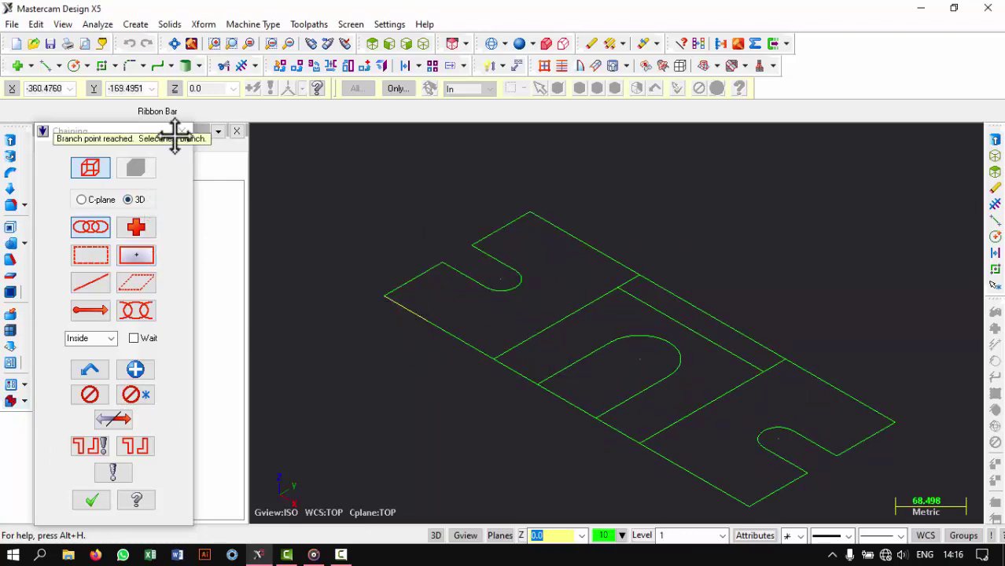
{"action": "left_click", "coordinate": [182, 130]}
Chain the slotted outer outline and extrude it 50 into a green solid.
{"action": "left_click", "coordinate": [170, 24]}
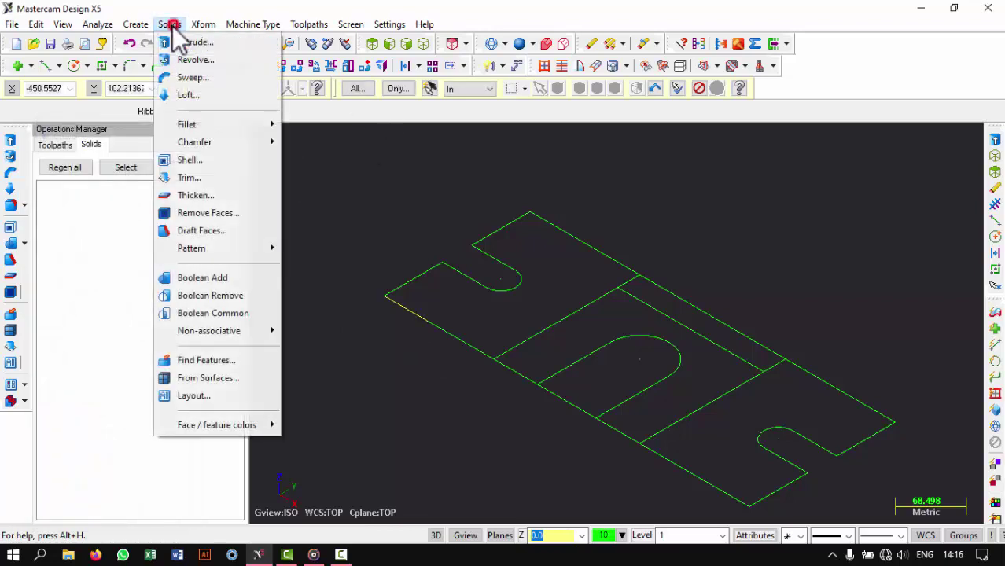
{"action": "left_click", "coordinate": [222, 44]}
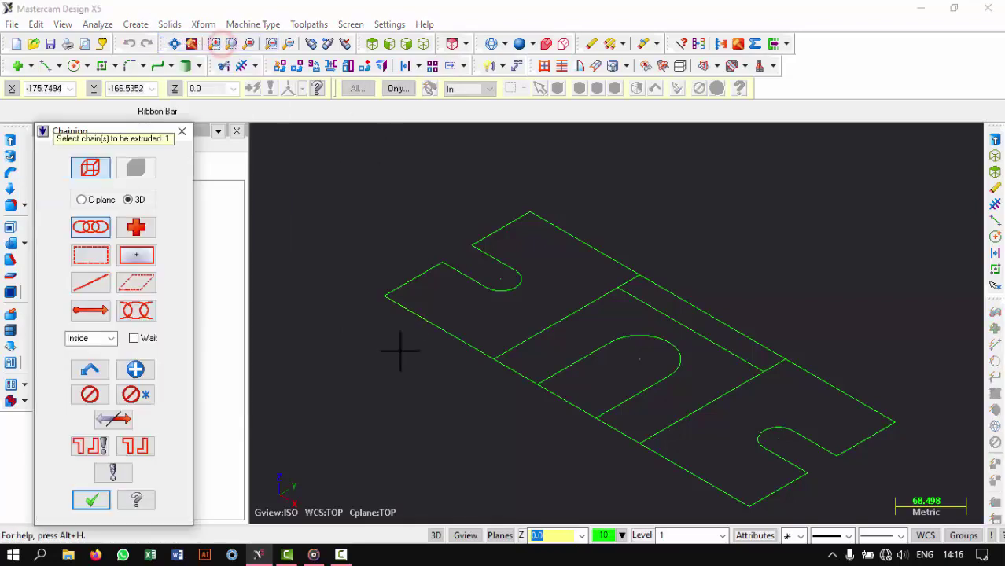
{"action": "left_click", "coordinate": [402, 307]}
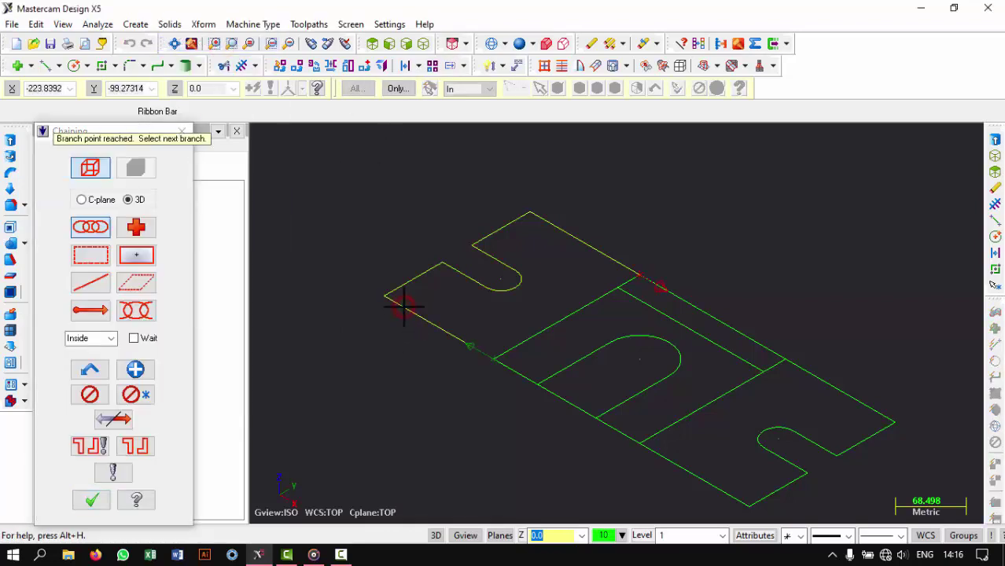
{"action": "left_click", "coordinate": [649, 280]}
{"action": "left_click", "coordinate": [808, 367]}
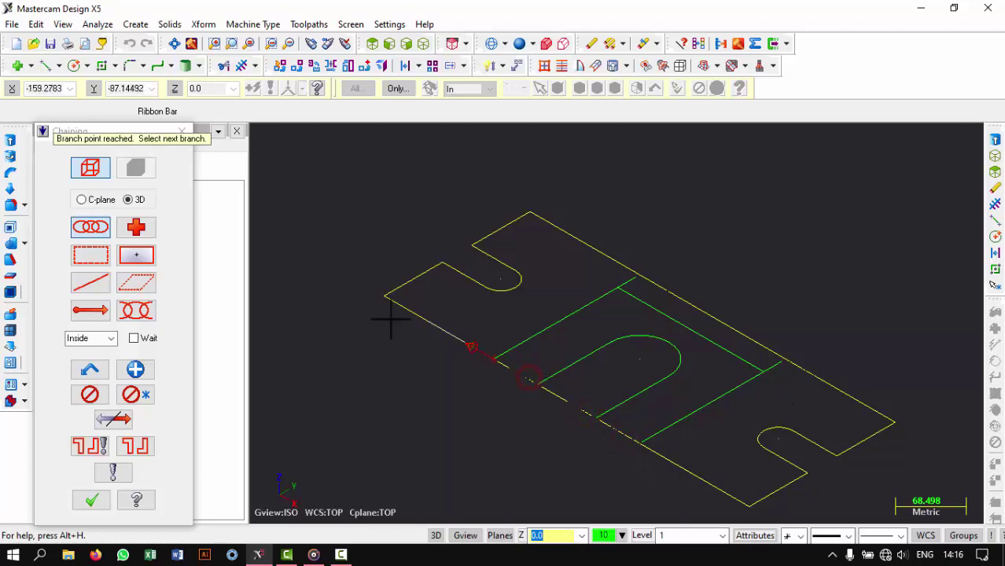
{"action": "left_click", "coordinate": [91, 501]}
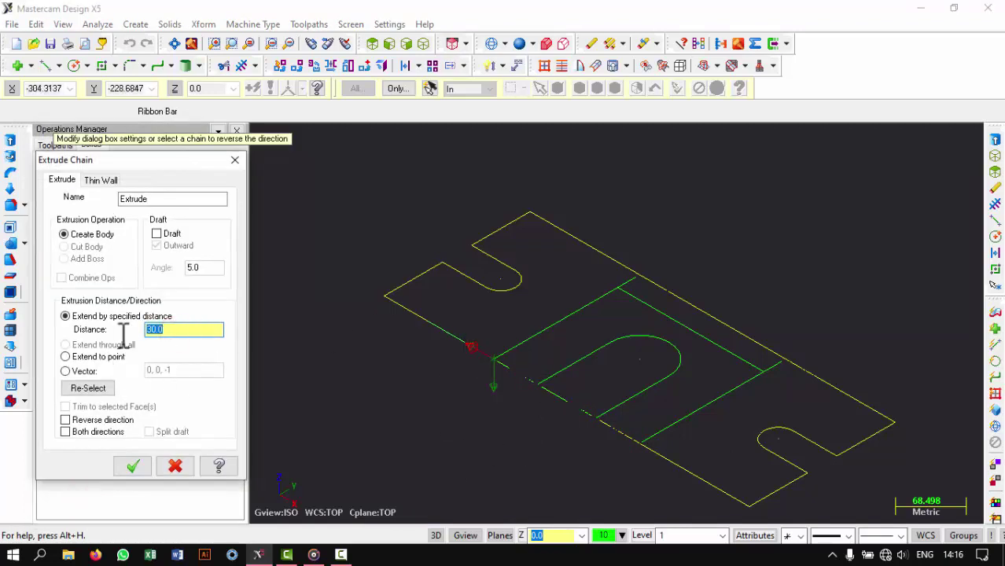
{"action": "scroll", "coordinate": [488, 399], "scroll_direction": "up", "scroll_amount": 1}
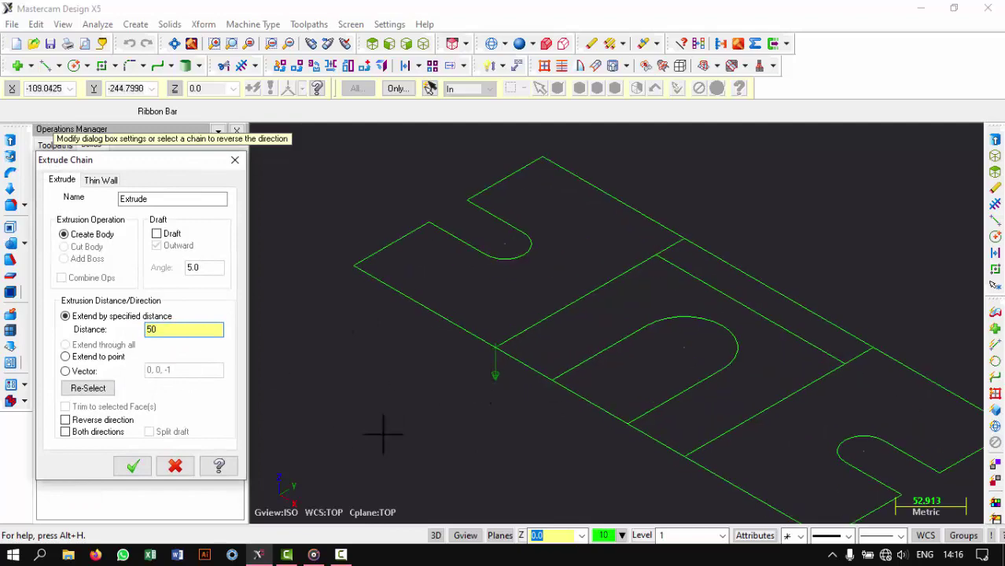
{"action": "left_click", "coordinate": [134, 466]}
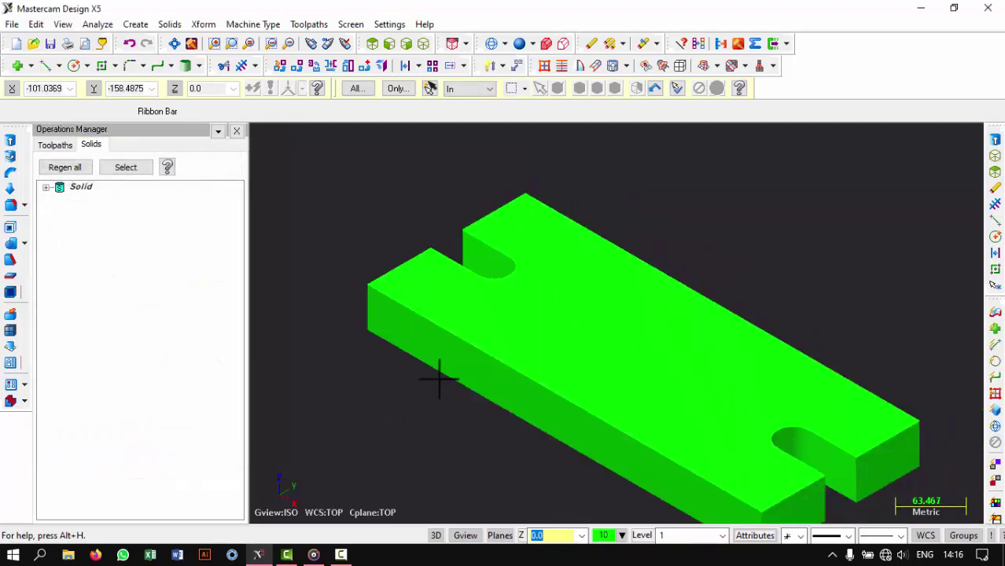
In wireframe, chain the upper end section and extrude it downward as a 10-deep Cut Body.
{"action": "scroll", "coordinate": [435, 375], "scroll_direction": "up", "scroll_amount": 1}
{"action": "scroll", "coordinate": [435, 375], "scroll_direction": "down", "scroll_amount": 1}
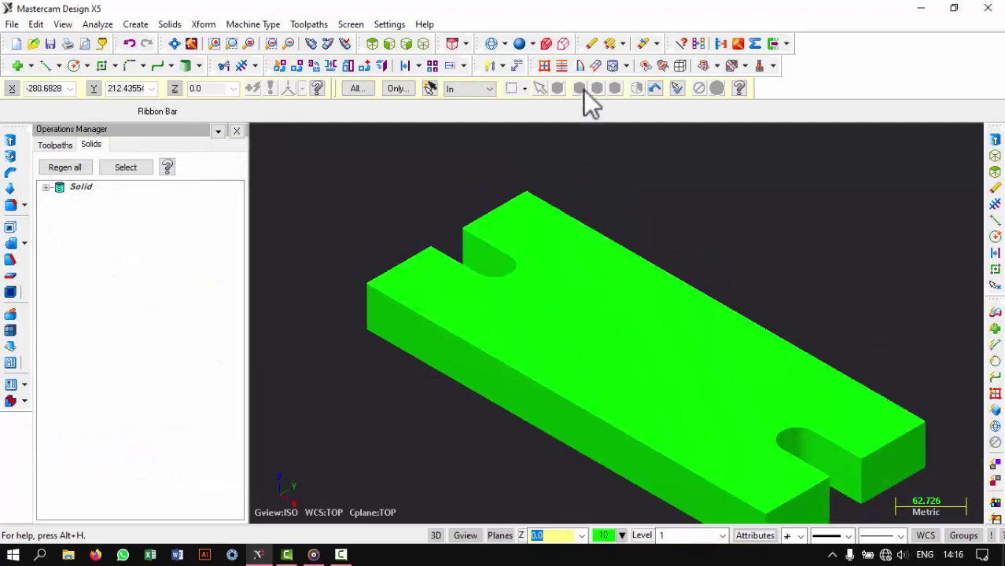
{"action": "left_click", "coordinate": [492, 44]}
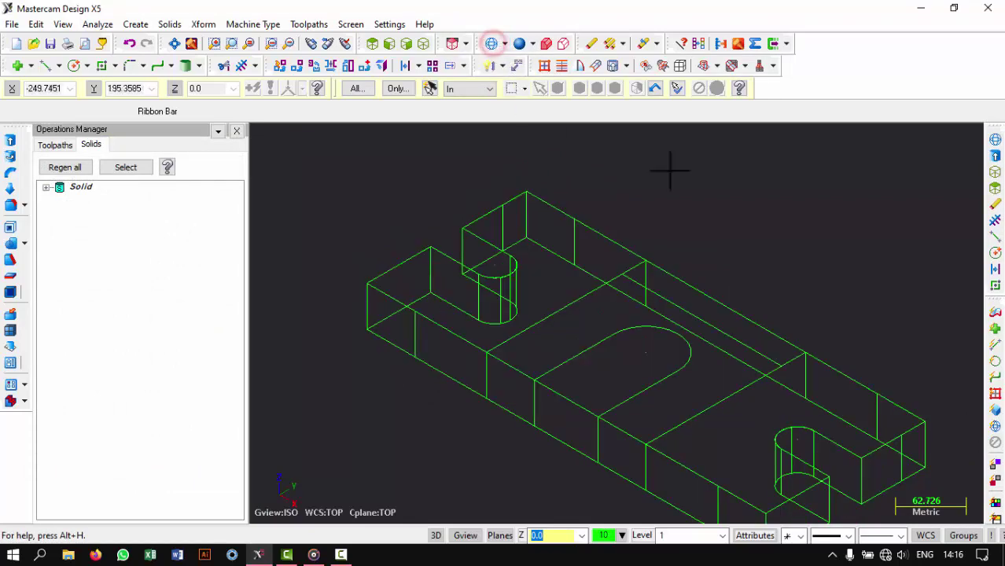
{"action": "left_click", "coordinate": [169, 24]}
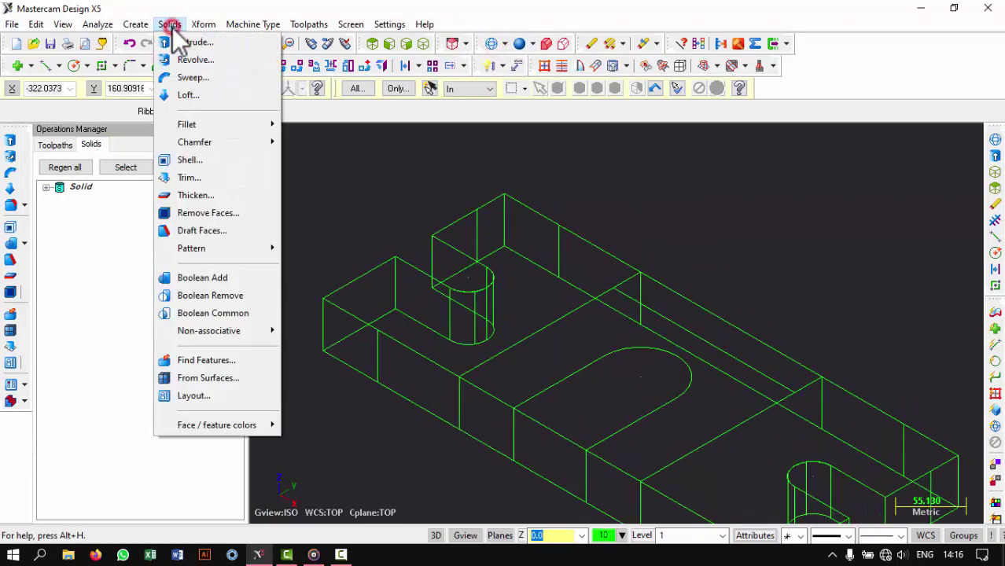
{"action": "left_click", "coordinate": [197, 43]}
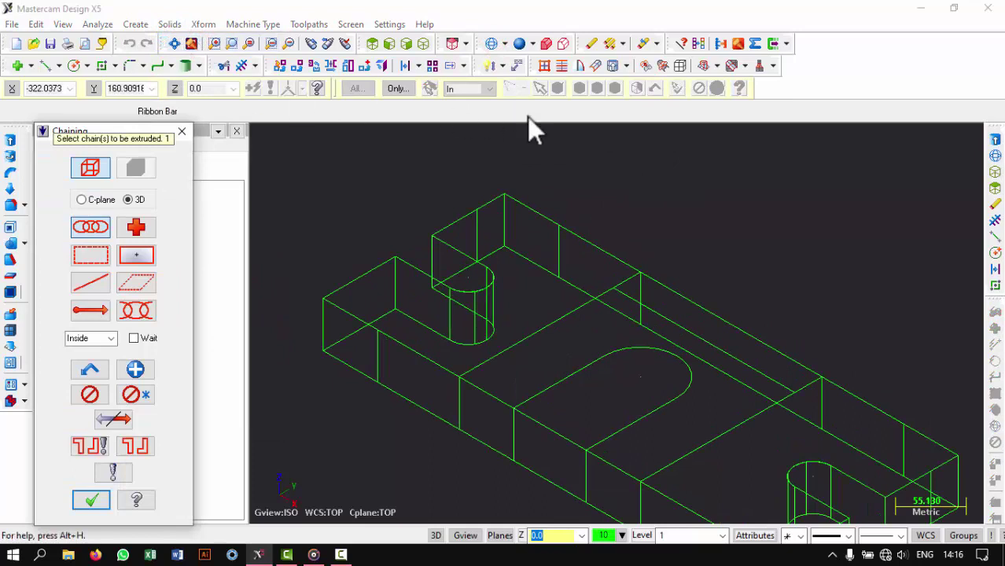
{"action": "left_click", "coordinate": [630, 260]}
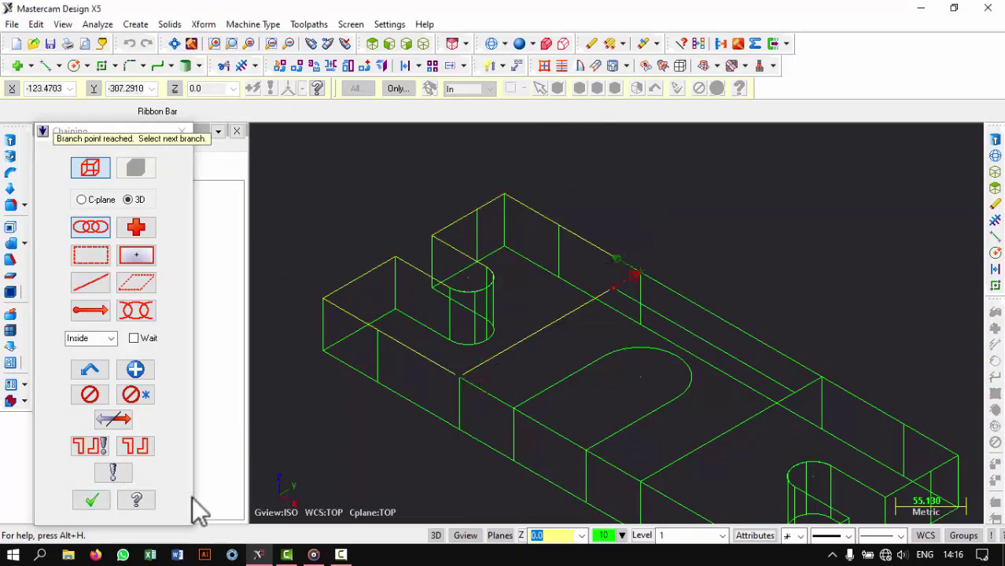
{"action": "scroll", "coordinate": [614, 283], "scroll_direction": "up", "scroll_amount": 2}
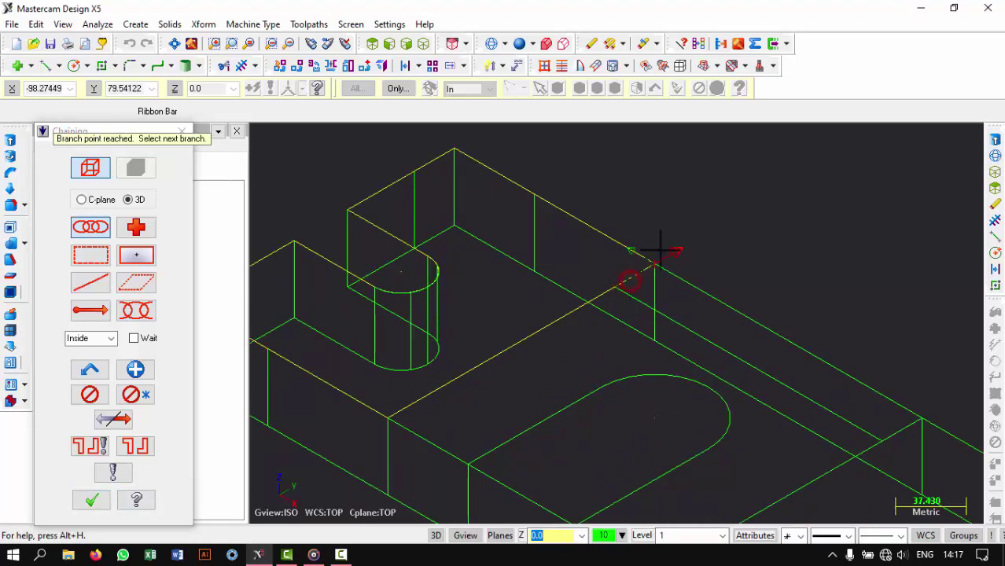
{"action": "scroll", "coordinate": [535, 296], "scroll_direction": "down", "scroll_amount": 2}
{"action": "left_click", "coordinate": [91, 500]}
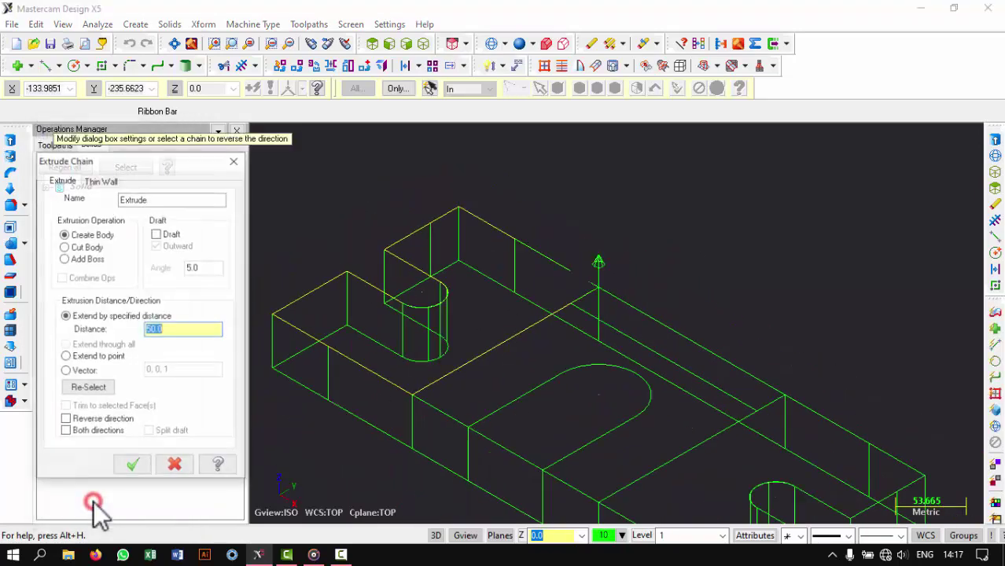
{"action": "left_click", "coordinate": [598, 284]}
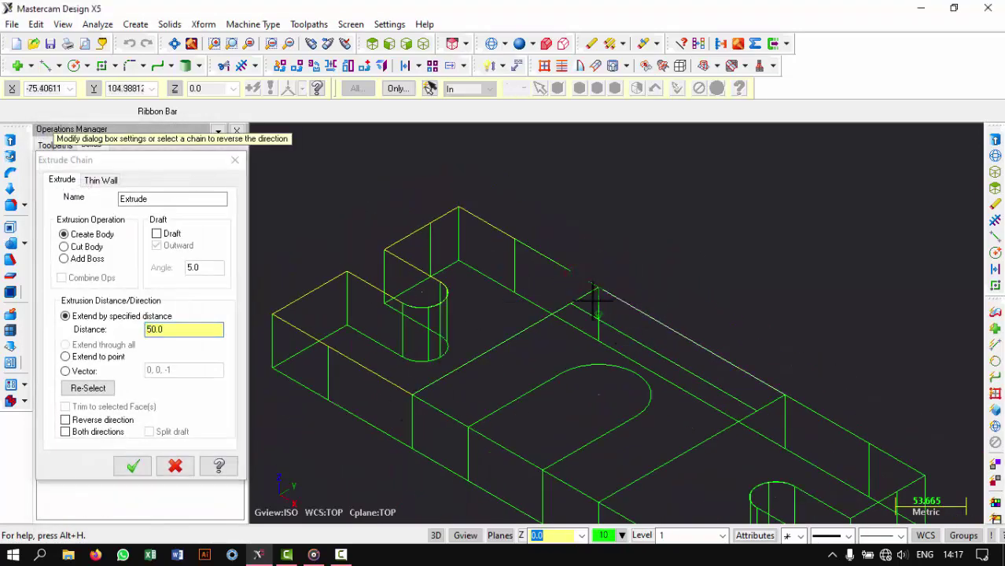
{"action": "left_click", "coordinate": [181, 329]}
{"action": "type", "text": "10"}
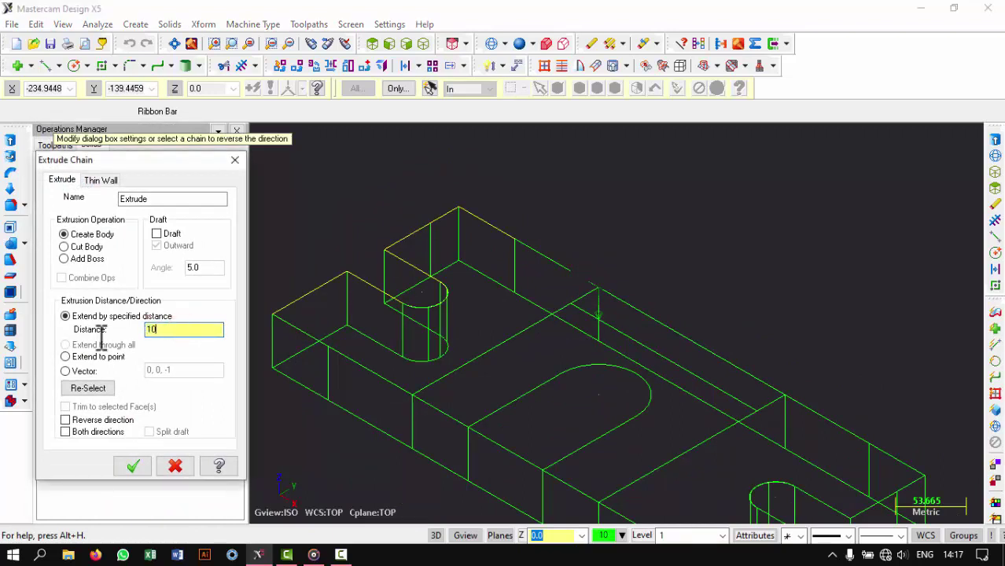
{"action": "left_click", "coordinate": [64, 248]}
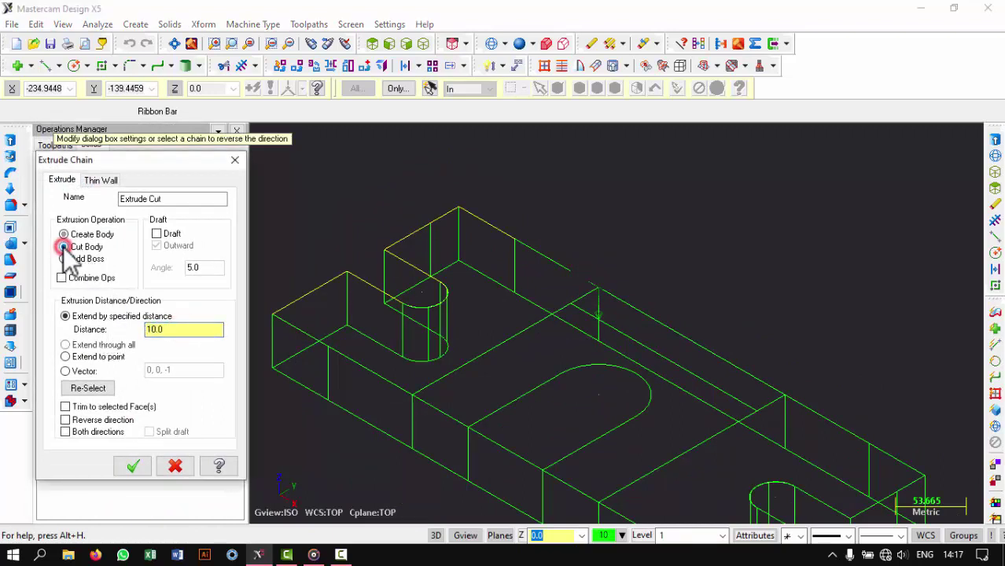
{"action": "left_click", "coordinate": [134, 466]}
Shade and orbit the model to inspect the cut step, then return to wireframe.
{"action": "scroll", "coordinate": [392, 292], "scroll_direction": "down", "scroll_amount": 1}
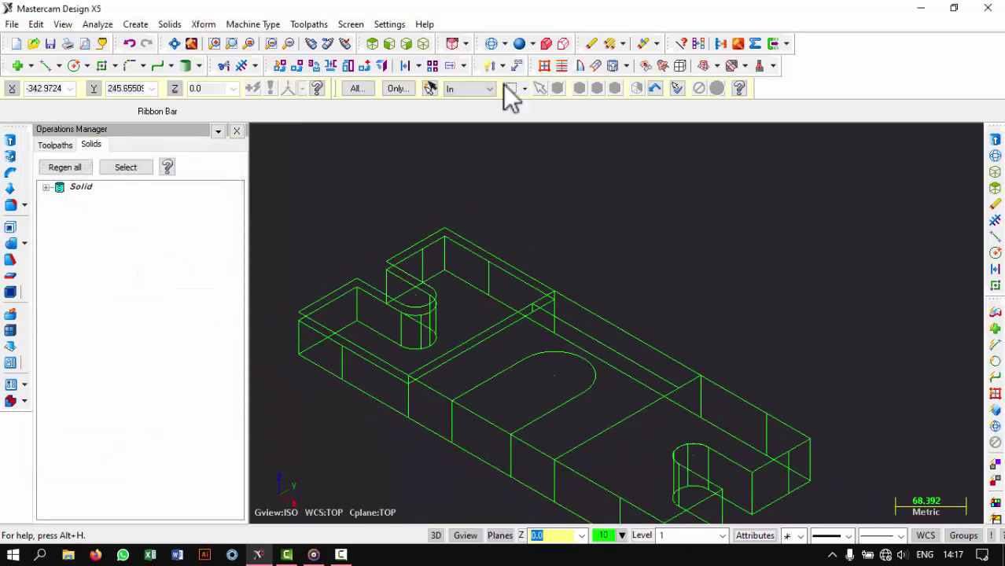
{"action": "left_click", "coordinate": [519, 44]}
{"action": "mouse_move", "coordinate": [589, 175]}
{"action": "middle_mouse_down"}
{"action": "mouse_move", "coordinate": [624, 221]}
{"action": "mouse_move", "coordinate": [533, 192]}
{"action": "mouse_move", "coordinate": [540, 204]}
{"action": "mouse_move", "coordinate": [634, 218]}
{"action": "middle_mouse_up"}
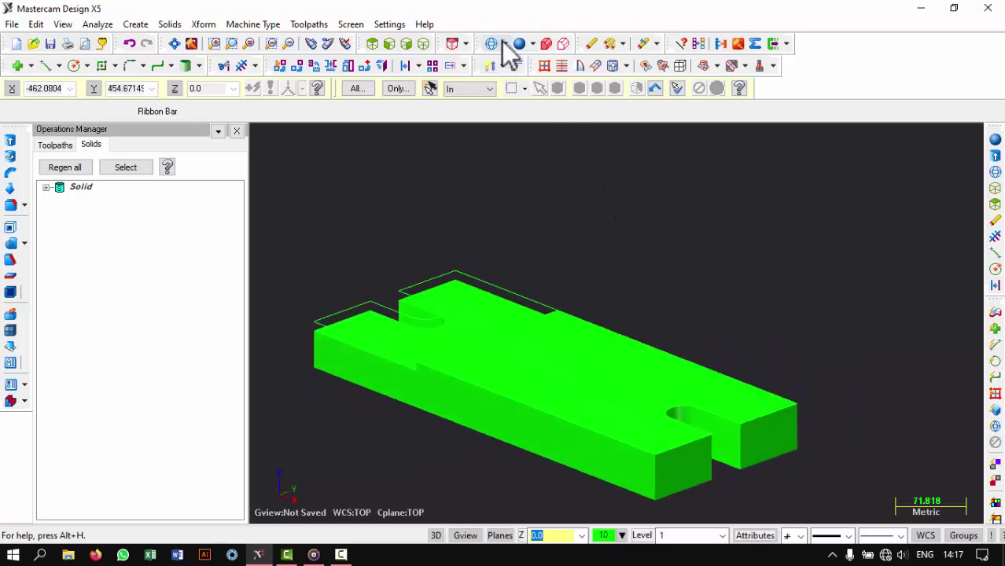
{"action": "left_click", "coordinate": [492, 44]}
{"action": "middle_click_drag", "start_coordinate": [588, 161], "coordinate": [592, 178]}
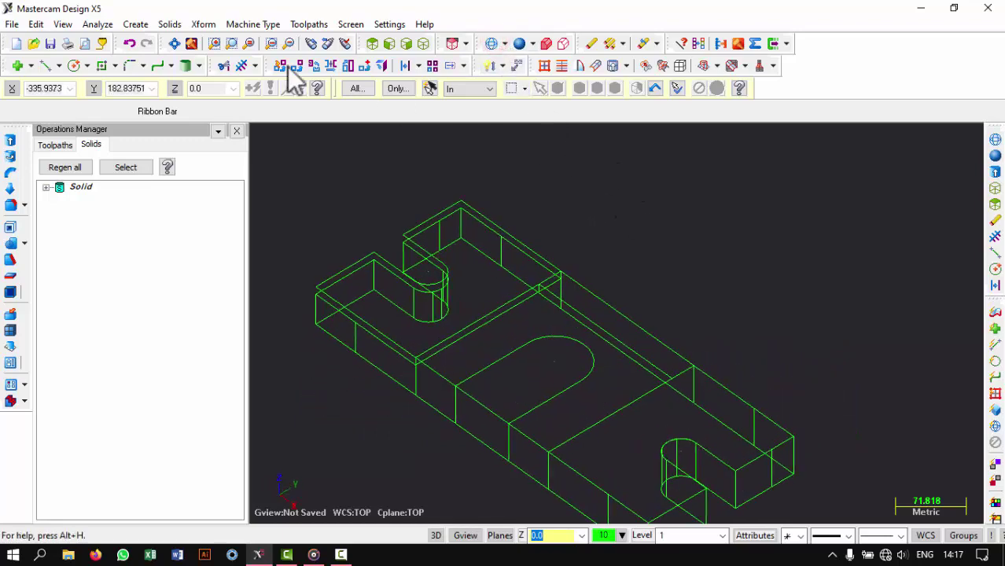
Chain the base's top edges and cut them 10 deep, then view the part shaded.
{"action": "left_click", "coordinate": [169, 24]}
{"action": "left_click", "coordinate": [215, 42]}
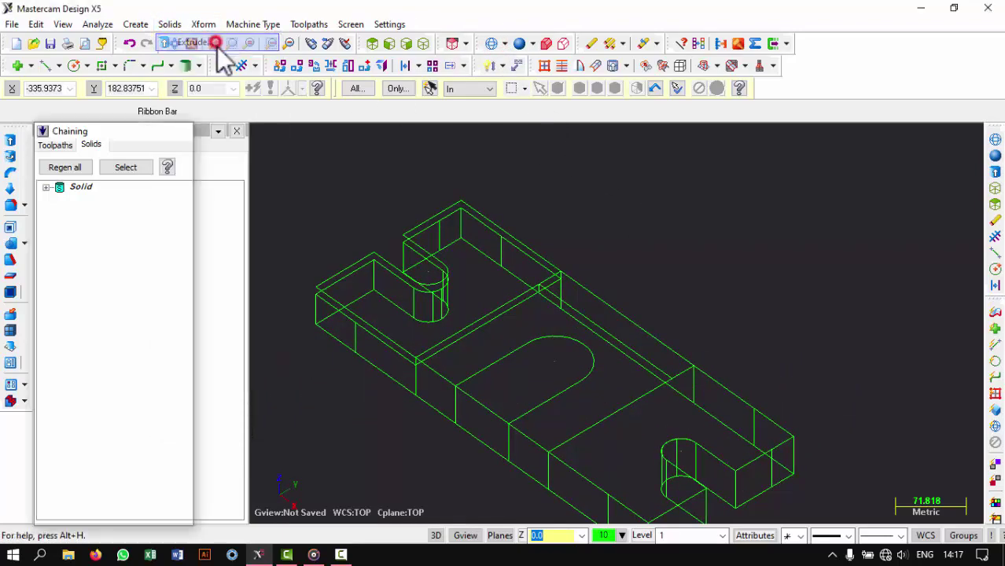
{"action": "mouse_move", "coordinate": [743, 265]}
{"action": "middle_mouse_down"}
{"action": "mouse_move", "coordinate": [693, 450]}
{"action": "mouse_move", "coordinate": [675, 265]}
{"action": "middle_mouse_up"}
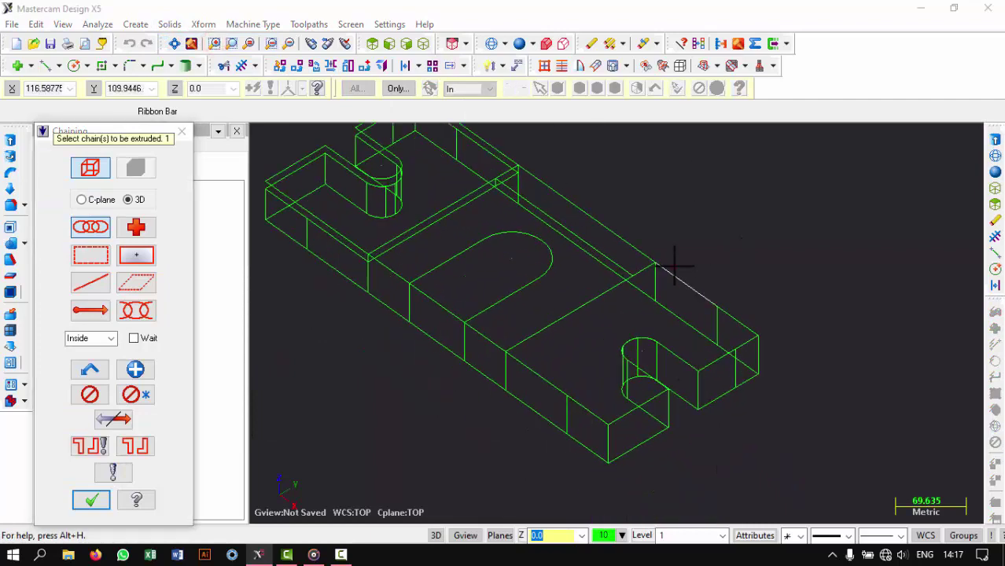
{"action": "left_click", "coordinate": [674, 267]}
{"action": "left_click", "coordinate": [520, 344]}
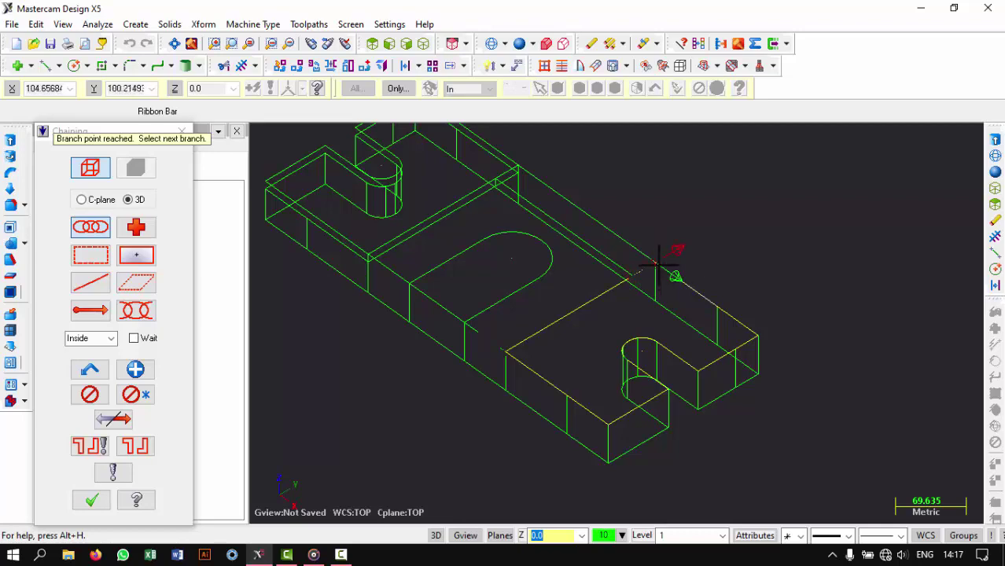
{"action": "left_click", "coordinate": [91, 500]}
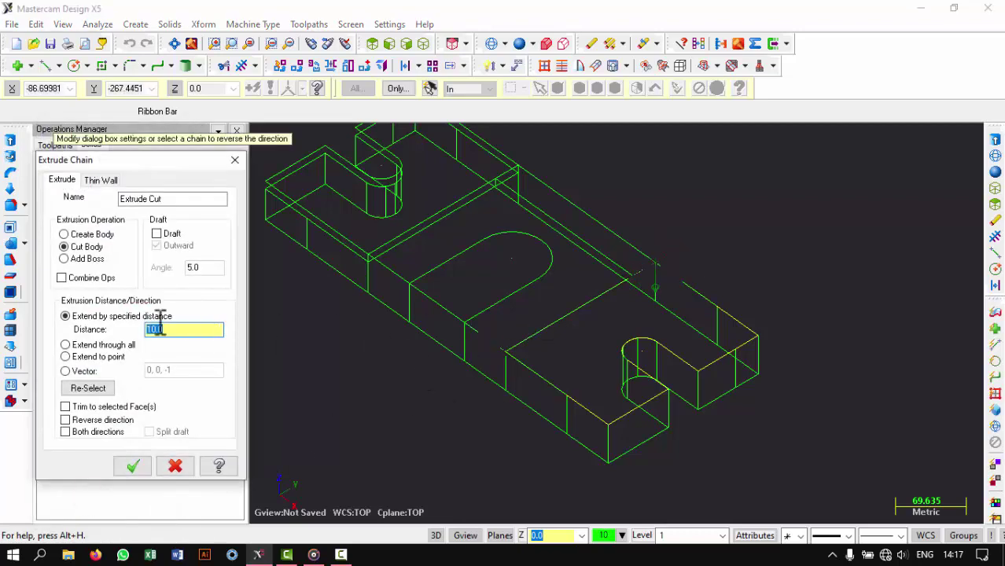
{"action": "left_click", "coordinate": [128, 467]}
{"action": "middle_click_drag", "start_coordinate": [597, 347], "coordinate": [598, 314]}
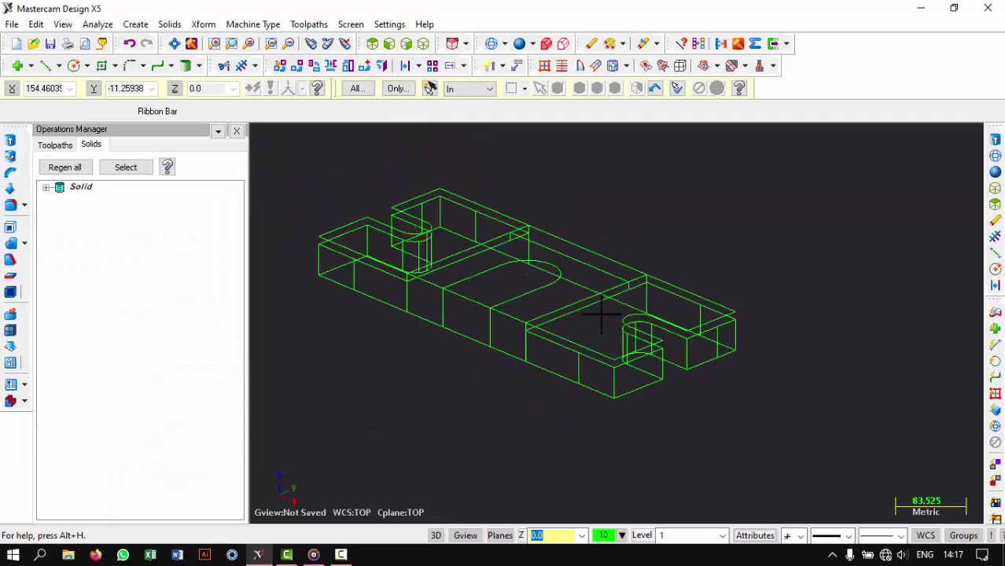
{"action": "left_click", "coordinate": [520, 44]}
{"action": "middle_click_drag", "start_coordinate": [662, 190], "coordinate": [668, 227]}
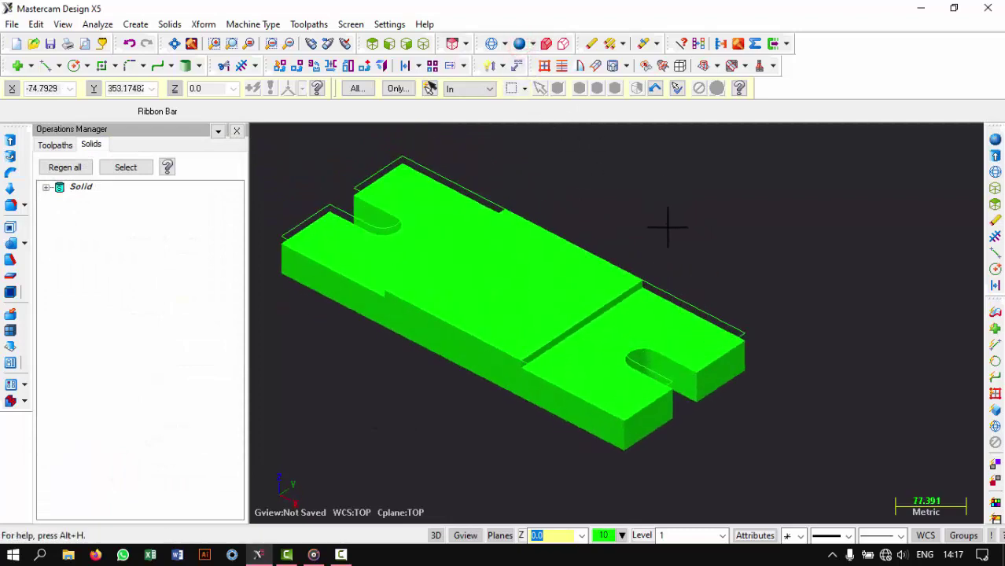
{"action": "left_click", "coordinate": [169, 25]}
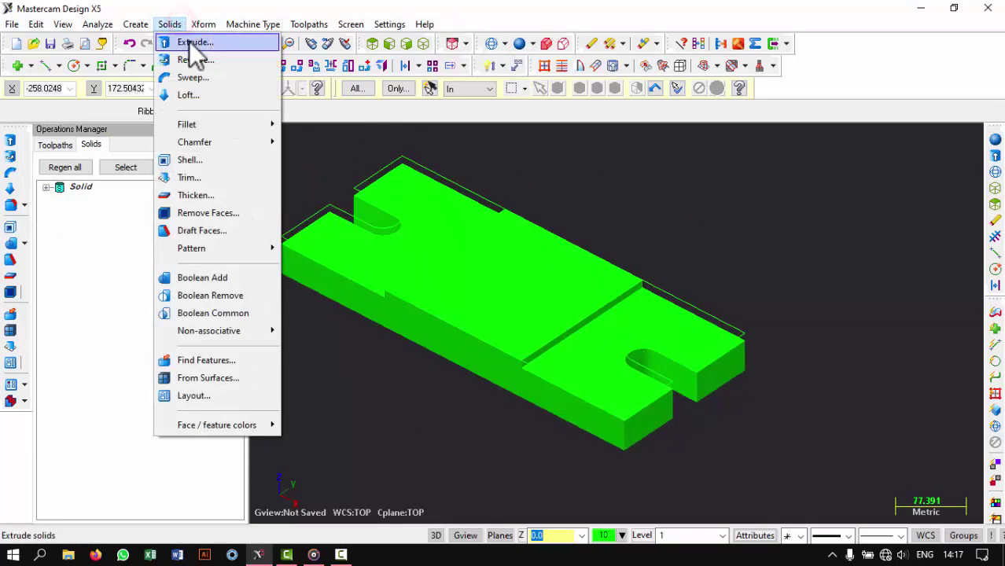
Extrude the chained top edge as a 200-high Add Boss to form the upright plate.
{"action": "left_click", "coordinate": [188, 42]}
{"action": "left_click", "coordinate": [490, 43]}
{"action": "scroll", "coordinate": [534, 207], "scroll_direction": "up", "scroll_amount": 3}
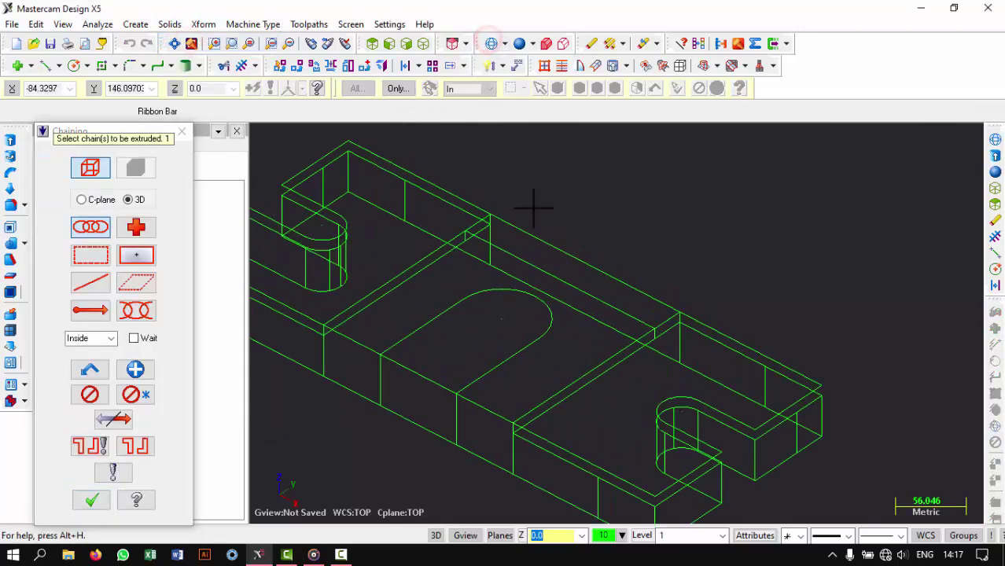
{"action": "left_click", "coordinate": [505, 215]}
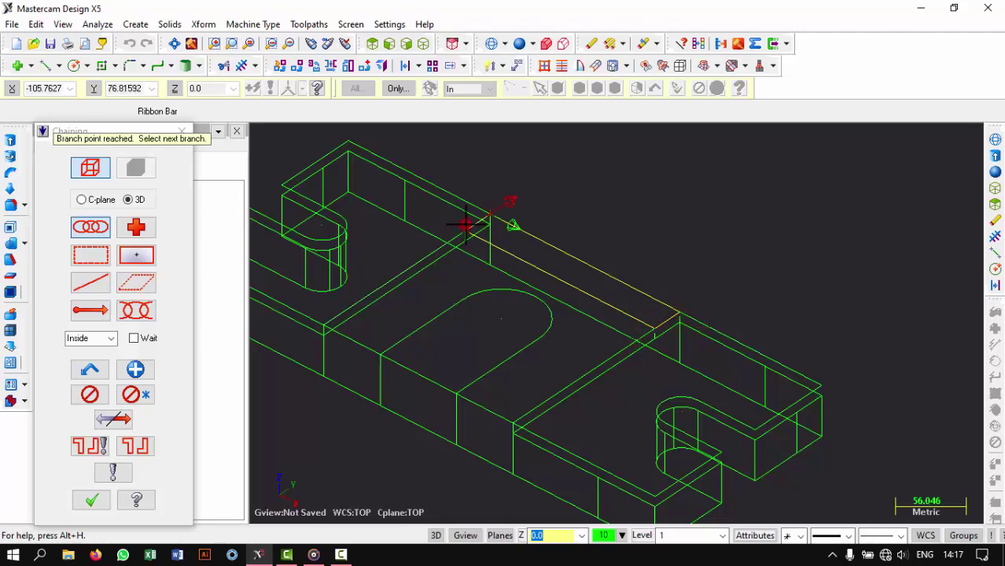
{"action": "left_click", "coordinate": [93, 500]}
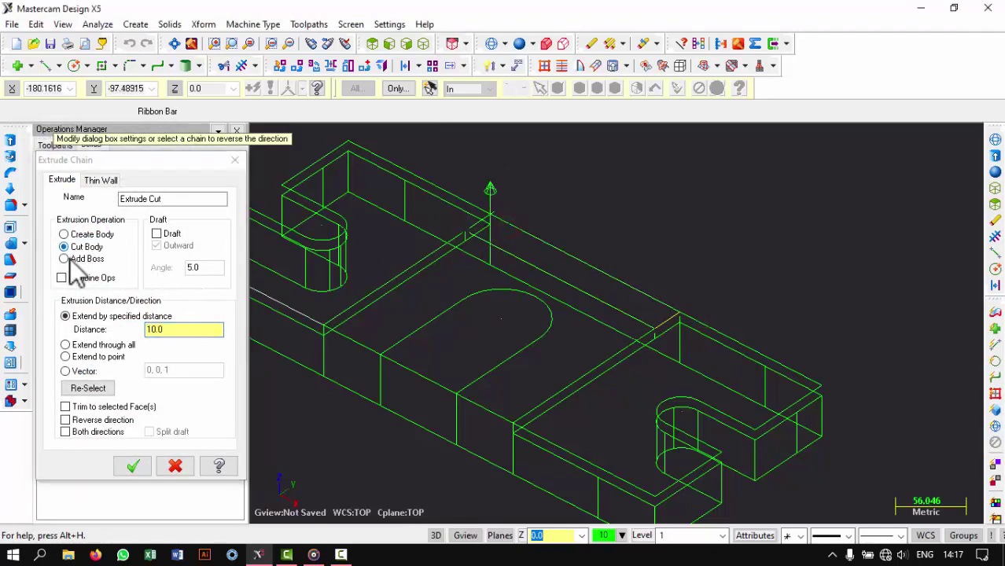
{"action": "left_click", "coordinate": [65, 259]}
{"action": "type", "text": "200"}
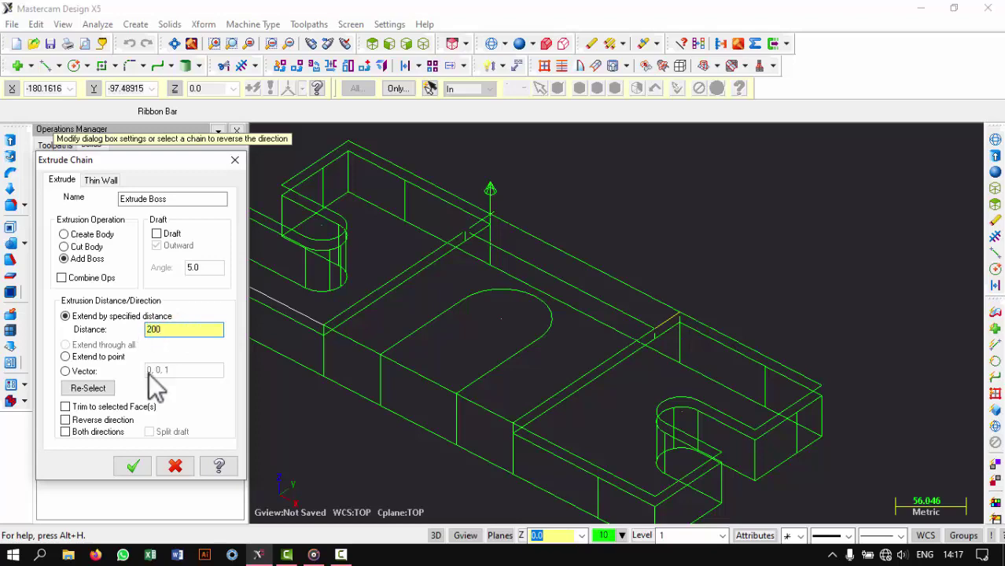
{"action": "left_click", "coordinate": [126, 467]}
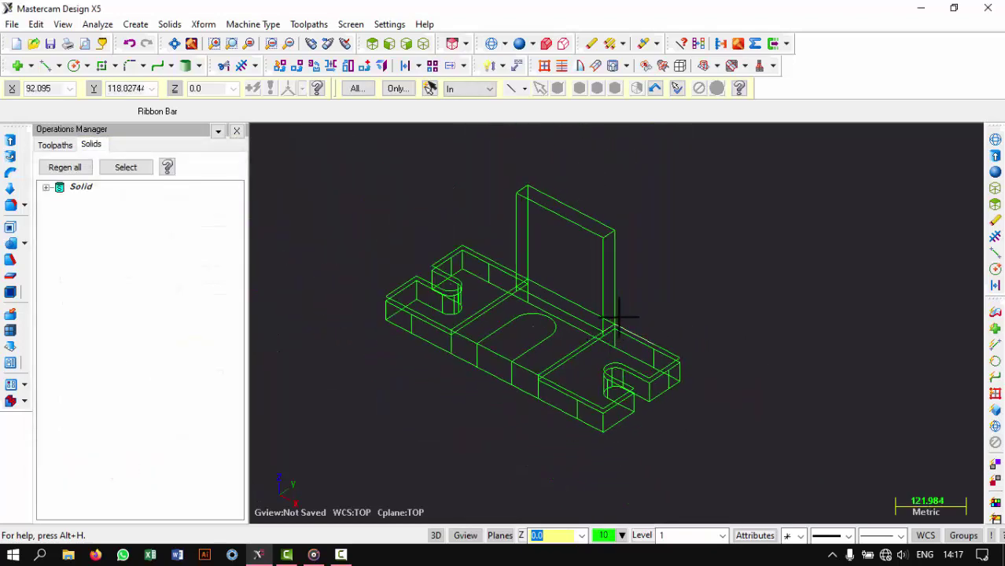
{"action": "left_click", "coordinate": [519, 43]}
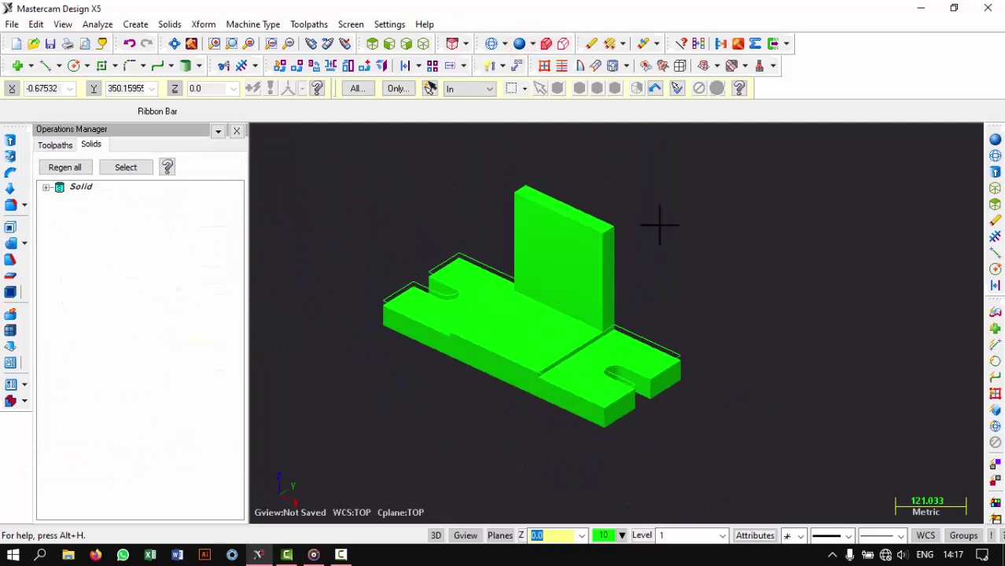
{"action": "mouse_move", "coordinate": [660, 224]}
{"action": "middle_mouse_down"}
{"action": "mouse_move", "coordinate": [624, 216]}
{"action": "mouse_move", "coordinate": [657, 222]}
{"action": "middle_mouse_up"}
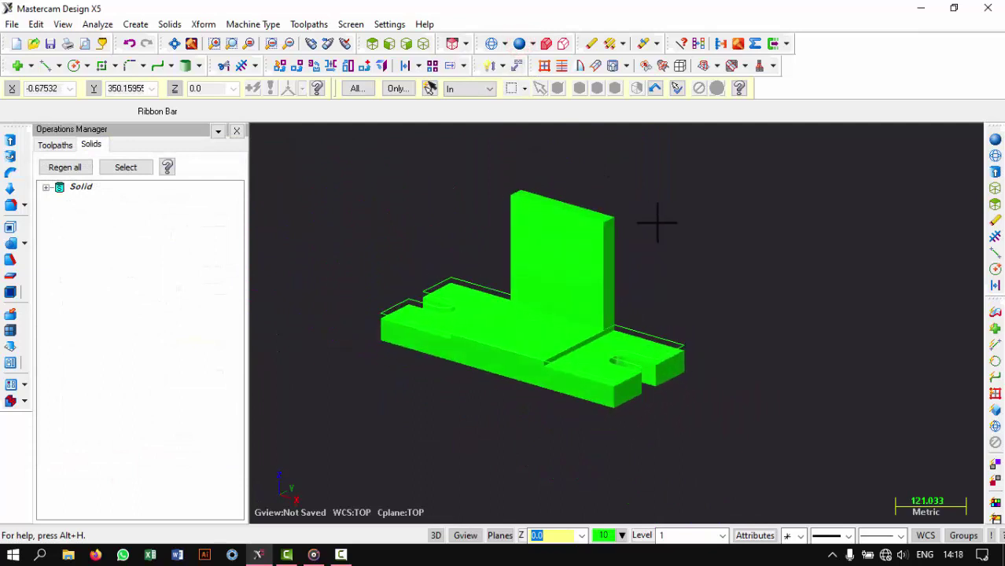
Start a solid fillet and select the upright plate's two top edges.
{"action": "left_click", "coordinate": [169, 23]}
{"action": "mouse_move", "coordinate": [213, 125]}
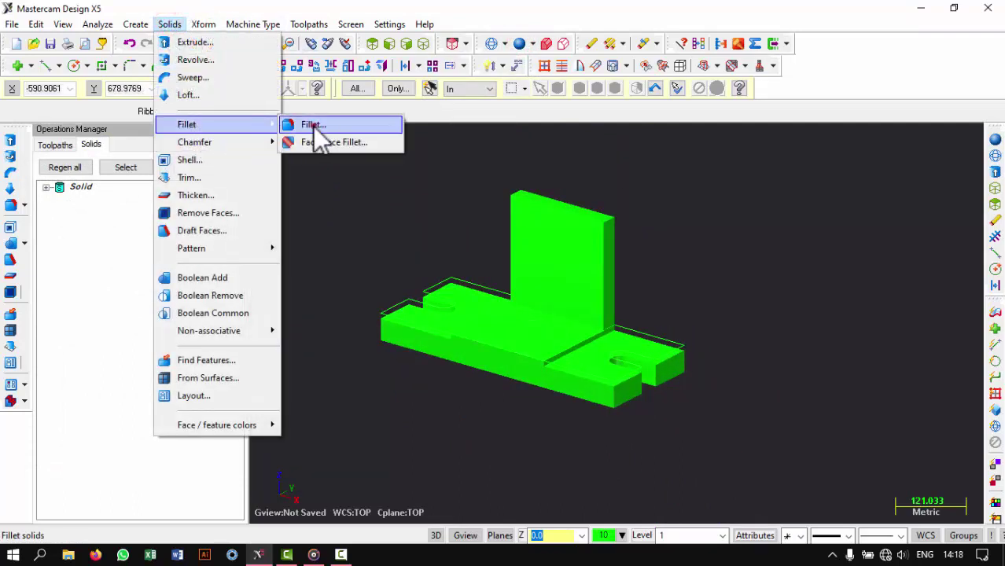
{"action": "left_click", "coordinate": [315, 126]}
{"action": "scroll", "coordinate": [671, 182], "scroll_direction": "up", "scroll_amount": 2}
{"action": "scroll", "coordinate": [647, 244], "scroll_direction": "up", "scroll_amount": 3}
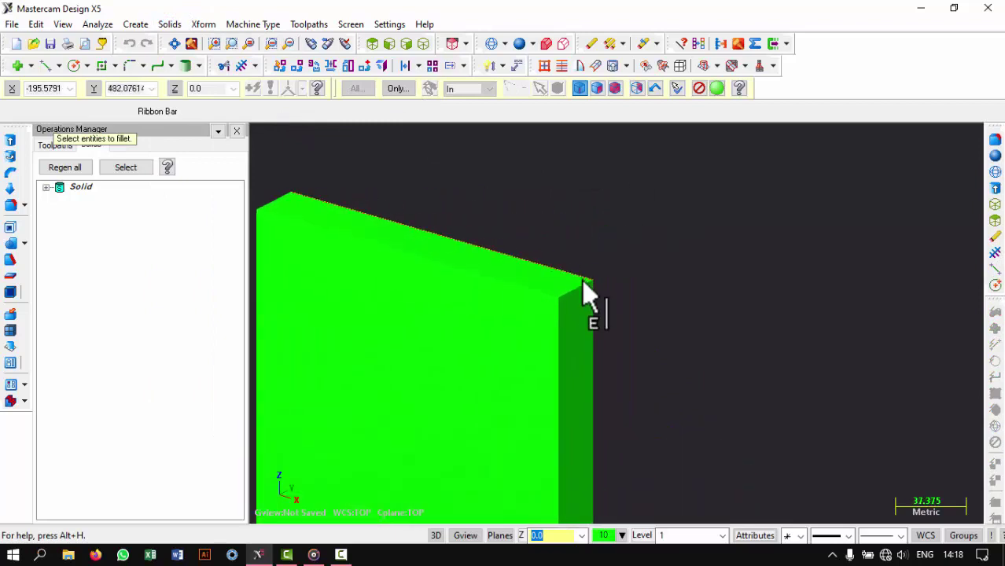
{"action": "scroll", "coordinate": [582, 295], "scroll_direction": "down", "scroll_amount": 3}
{"action": "scroll", "coordinate": [551, 244], "scroll_direction": "up", "scroll_amount": 1}
{"action": "scroll", "coordinate": [422, 209], "scroll_direction": "up", "scroll_amount": 1}
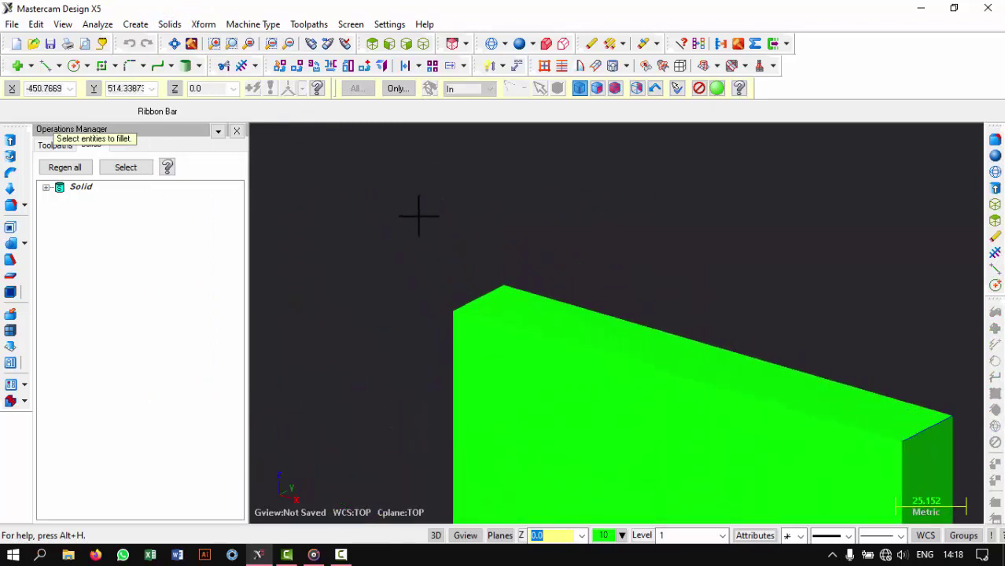
{"action": "scroll", "coordinate": [440, 260], "scroll_direction": "up", "scroll_amount": 1}
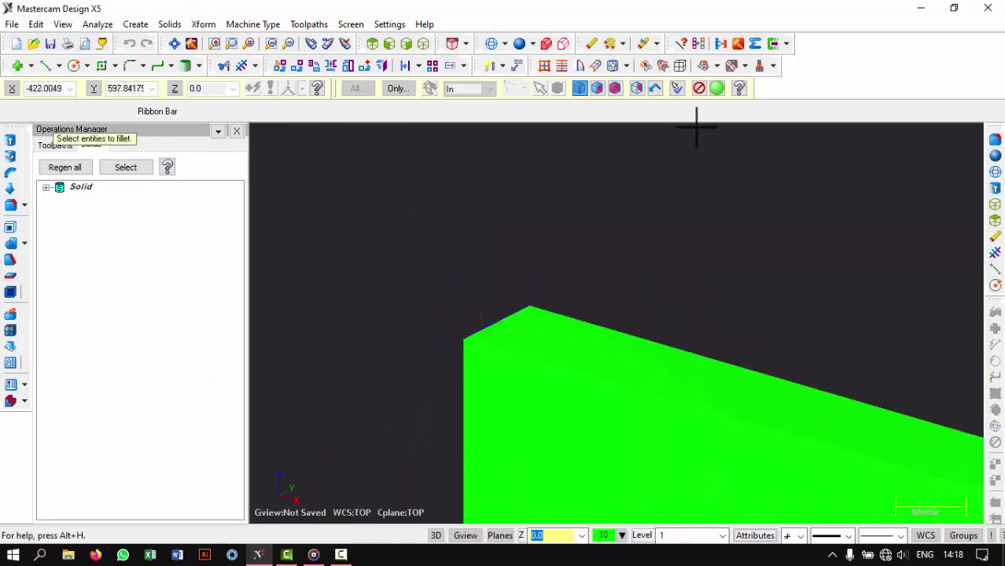
{"action": "left_click", "coordinate": [718, 89]}
Set the fillet radius to 100 and apply it, then inspect the arched top.
{"action": "double_click", "coordinate": [105, 222]}
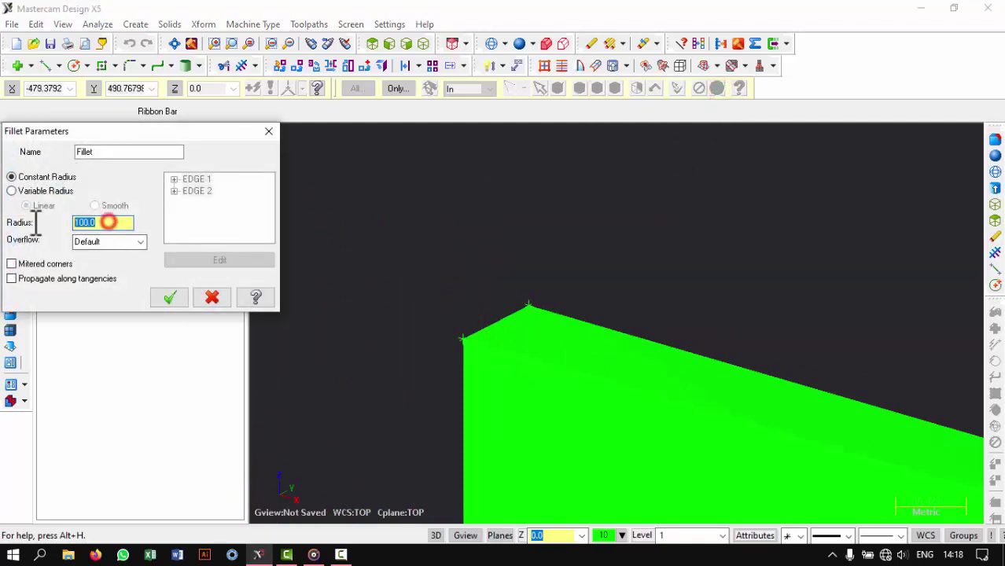
{"action": "left_click", "coordinate": [166, 299]}
{"action": "scroll", "coordinate": [496, 220], "scroll_direction": "down", "scroll_amount": 1}
{"action": "scroll", "coordinate": [550, 212], "scroll_direction": "down", "scroll_amount": 2}
{"action": "scroll", "coordinate": [621, 299], "scroll_direction": "down", "scroll_amount": 1}
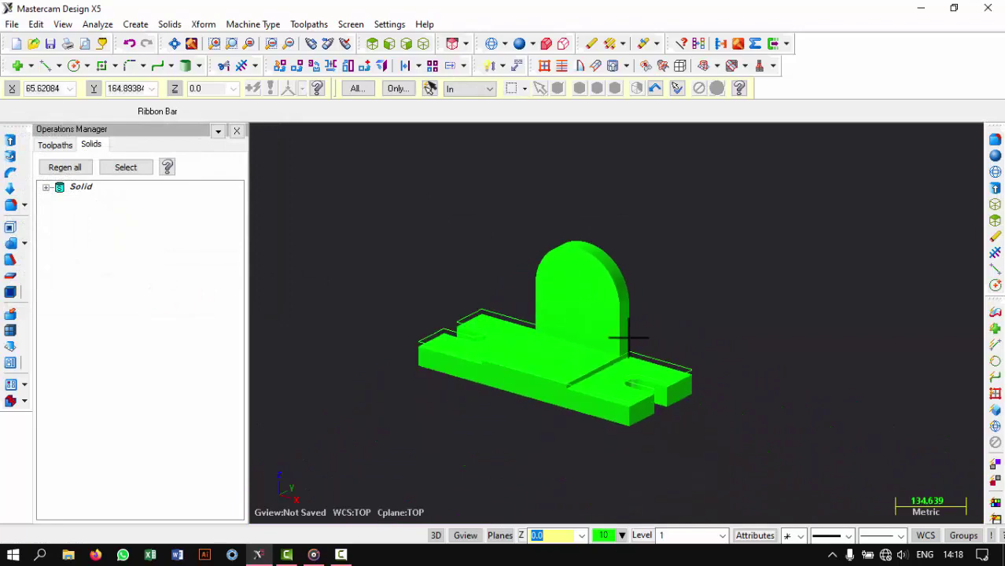
{"action": "mouse_move", "coordinate": [630, 339]}
{"action": "middle_mouse_down"}
{"action": "mouse_move", "coordinate": [601, 371]}
{"action": "mouse_move", "coordinate": [635, 348]}
{"action": "middle_mouse_up"}
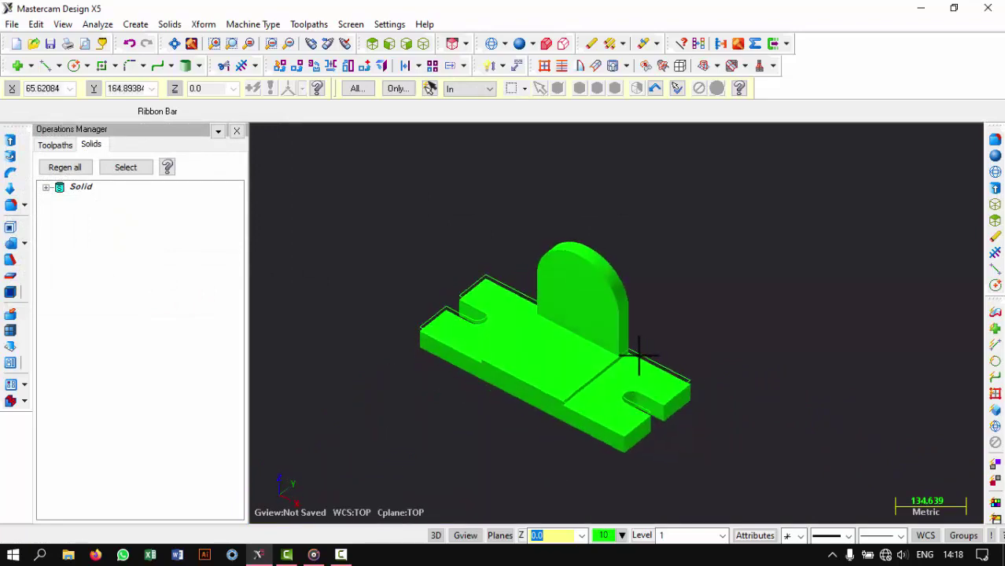
In wireframe, start a solid extrusion and chain the slot outline in the base's middle.
{"action": "left_click", "coordinate": [491, 43]}
{"action": "scroll", "coordinate": [477, 168], "scroll_direction": "up", "scroll_amount": 2}
{"action": "left_click", "coordinate": [170, 24]}
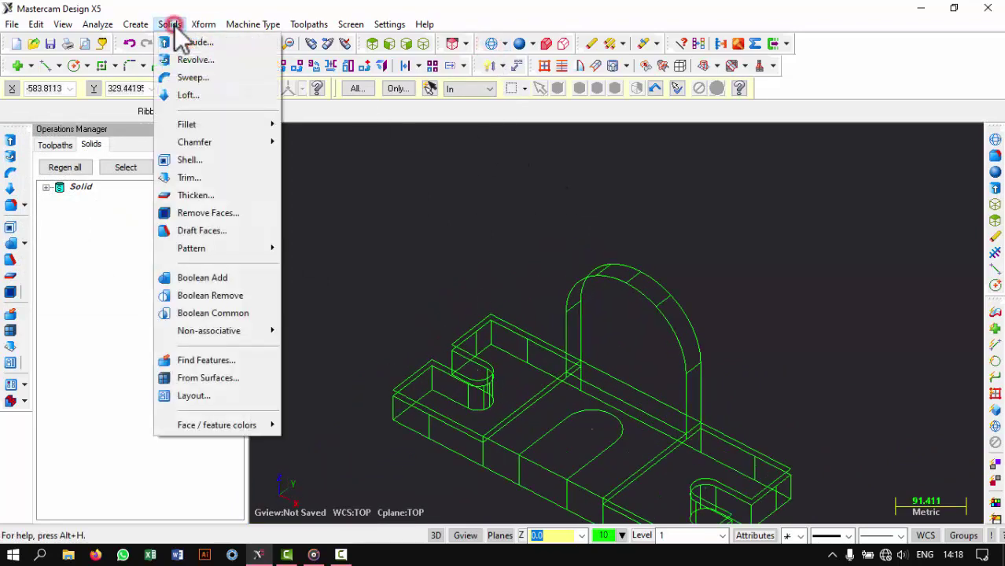
{"action": "left_click", "coordinate": [188, 42]}
{"action": "scroll", "coordinate": [393, 118], "scroll_direction": "down", "scroll_amount": 2}
{"action": "scroll", "coordinate": [491, 384], "scroll_direction": "up", "scroll_amount": 1}
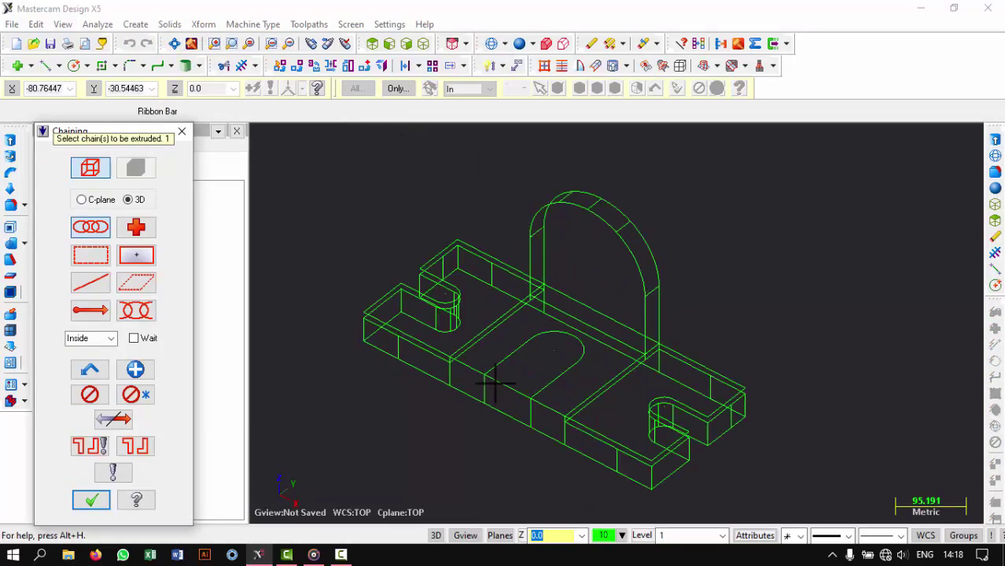
{"action": "scroll", "coordinate": [492, 384], "scroll_direction": "up", "scroll_amount": 1}
{"action": "left_click", "coordinate": [491, 361]}
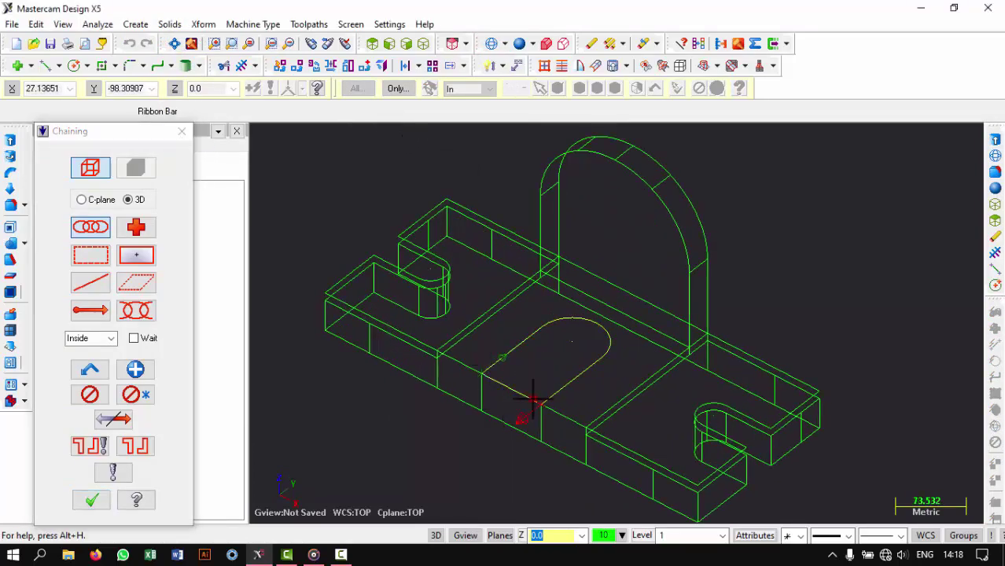
{"action": "left_click", "coordinate": [82, 497]}
{"action": "type", "text": "30"}
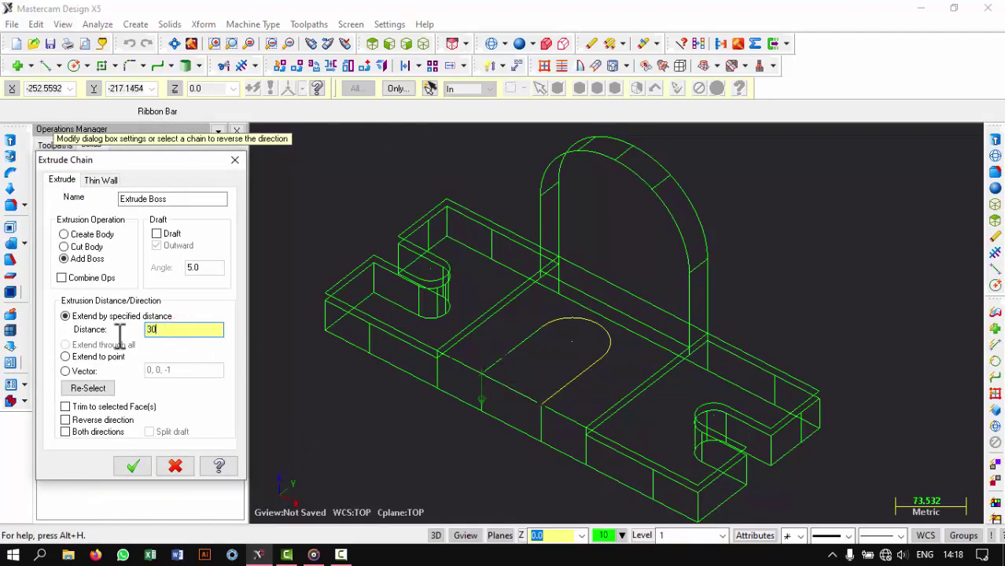
Make the extrusion a 30 mm cut body, then shade and orbit the part.
{"action": "left_click", "coordinate": [72, 247]}
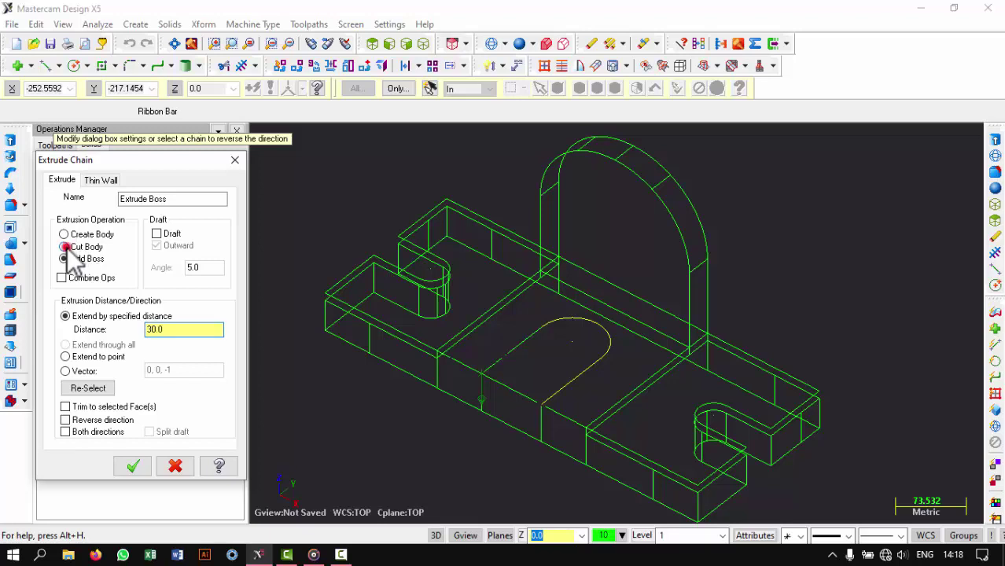
{"action": "left_click", "coordinate": [132, 466]}
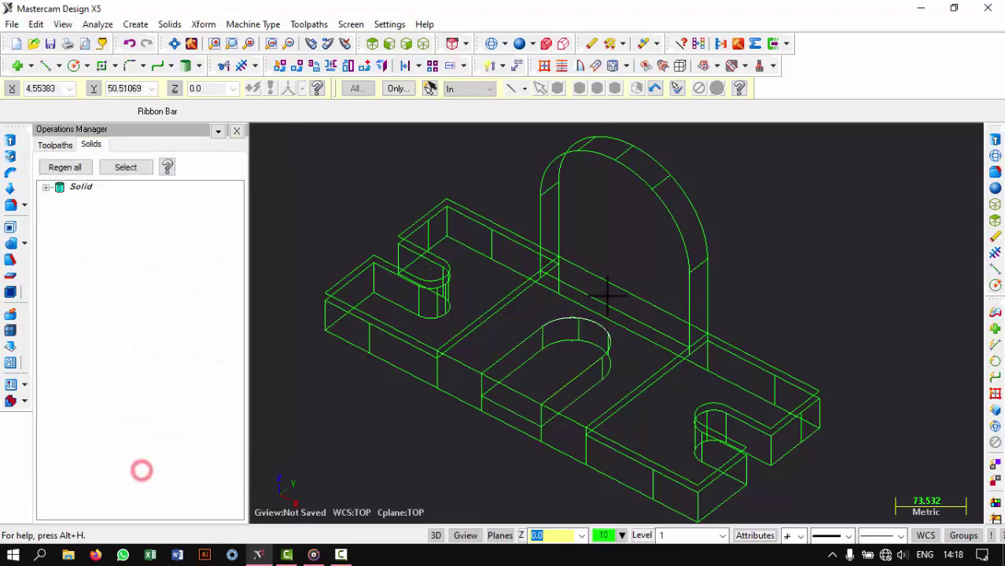
{"action": "left_click", "coordinate": [519, 44]}
{"action": "mouse_move", "coordinate": [708, 217]}
{"action": "middle_mouse_down"}
{"action": "mouse_move", "coordinate": [790, 224]}
{"action": "mouse_move", "coordinate": [651, 208]}
{"action": "mouse_move", "coordinate": [684, 218]}
{"action": "middle_mouse_up"}
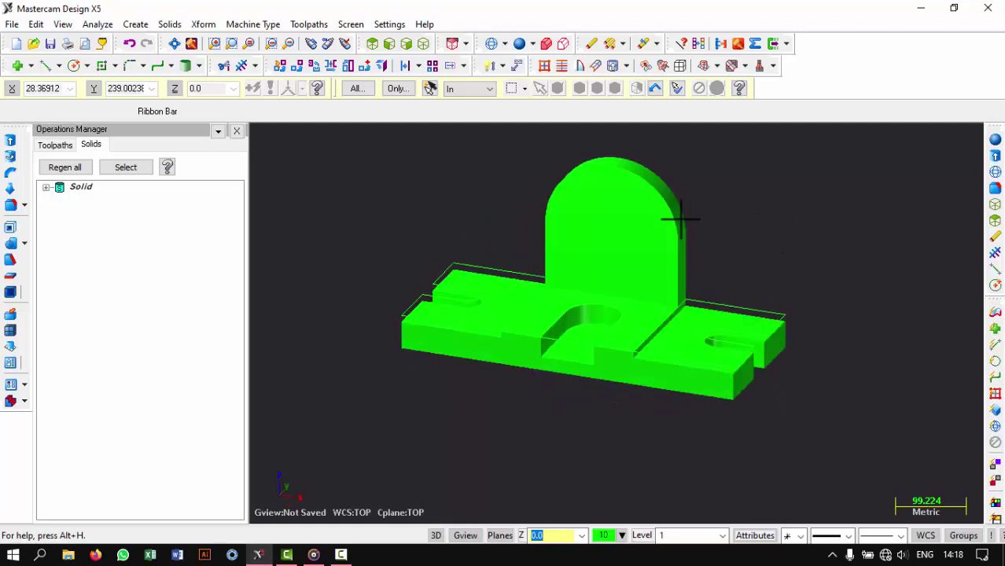
In front view, draw a 100 mm diameter circle centred on the plate's arc centre.
{"action": "left_click", "coordinate": [389, 43]}
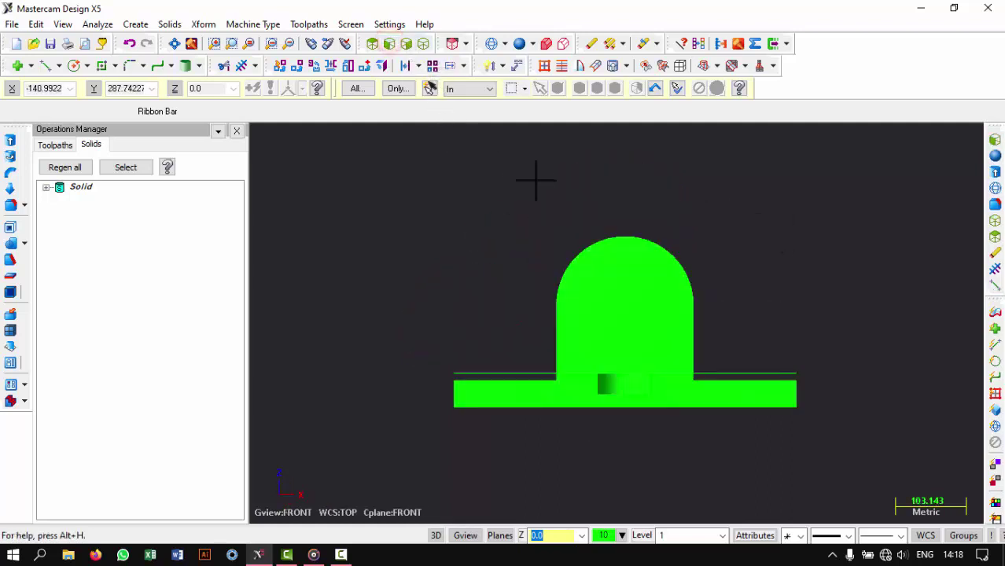
{"action": "left_click", "coordinate": [74, 65]}
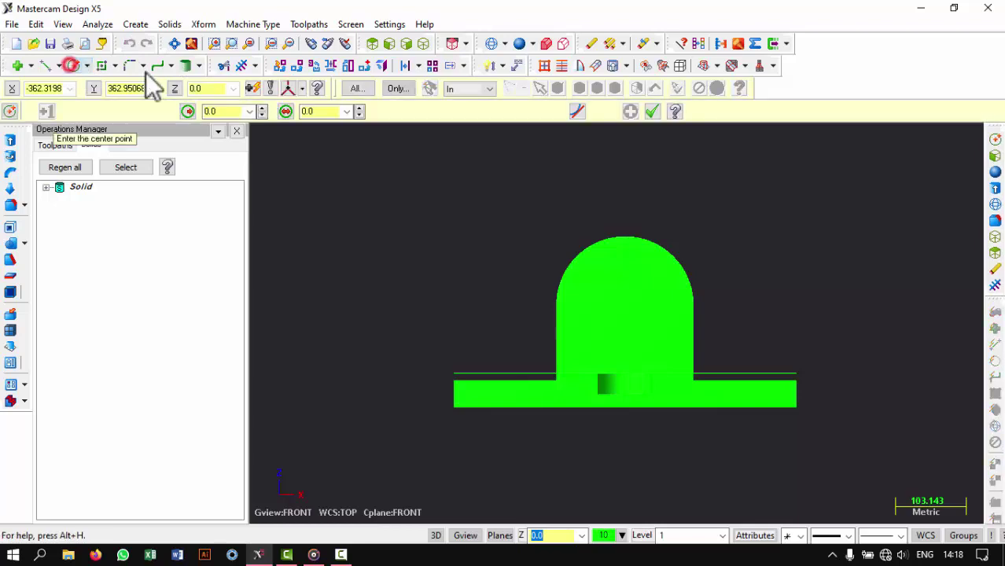
{"action": "left_click", "coordinate": [597, 262]}
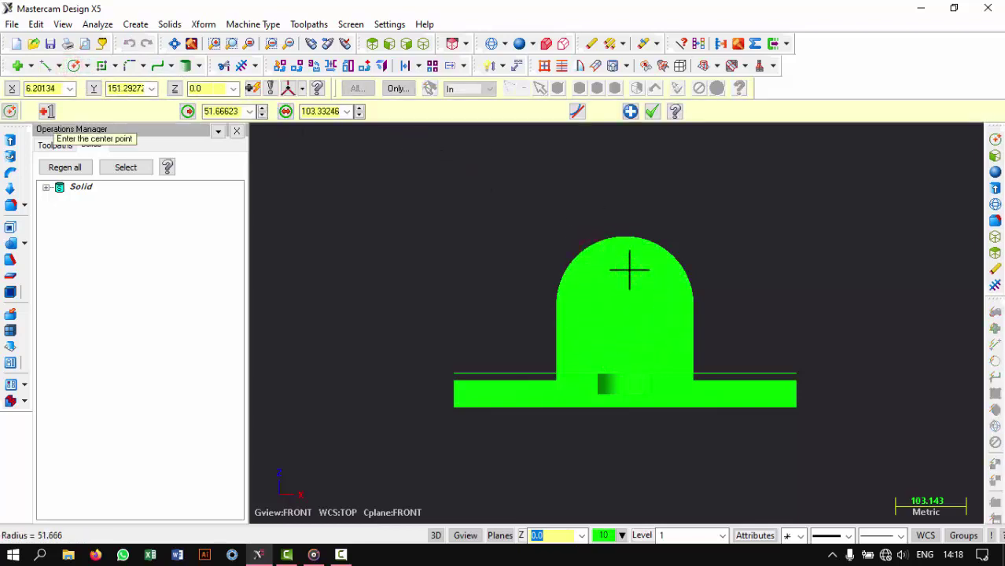
{"action": "left_click", "coordinate": [492, 44]}
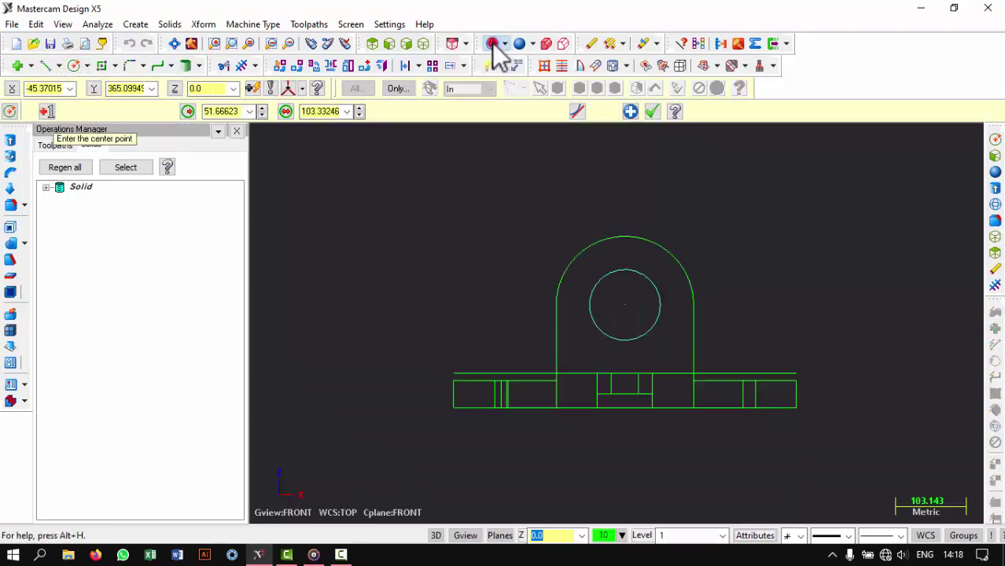
{"action": "left_click", "coordinate": [321, 110]}
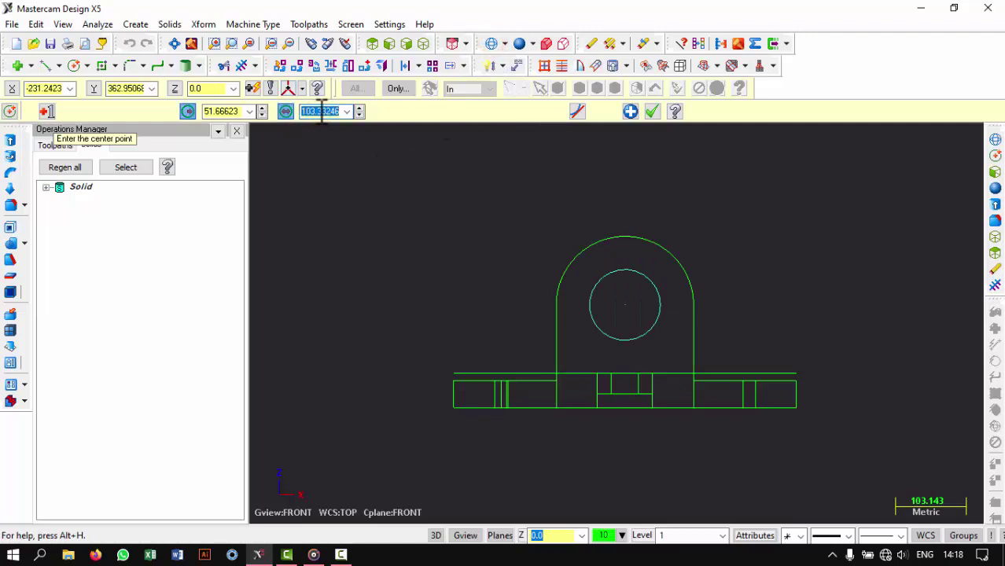
{"action": "type", "text": "100"}
{"action": "key", "text": "Return"}
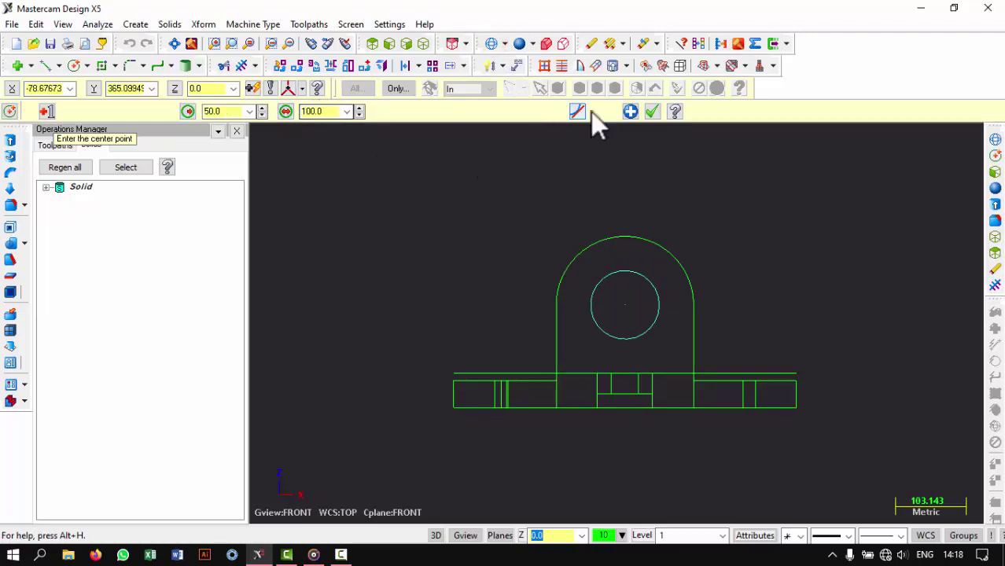
{"action": "left_click", "coordinate": [653, 112]}
In isometric view, start a solid extrusion using the 100 mm circle as profile.
{"action": "left_click", "coordinate": [425, 44]}
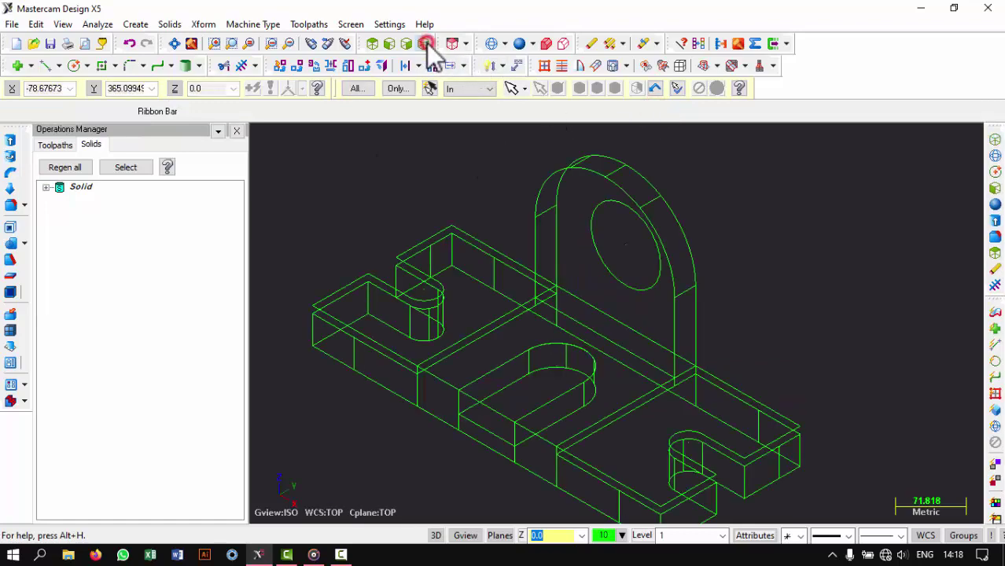
{"action": "left_click", "coordinate": [170, 24]}
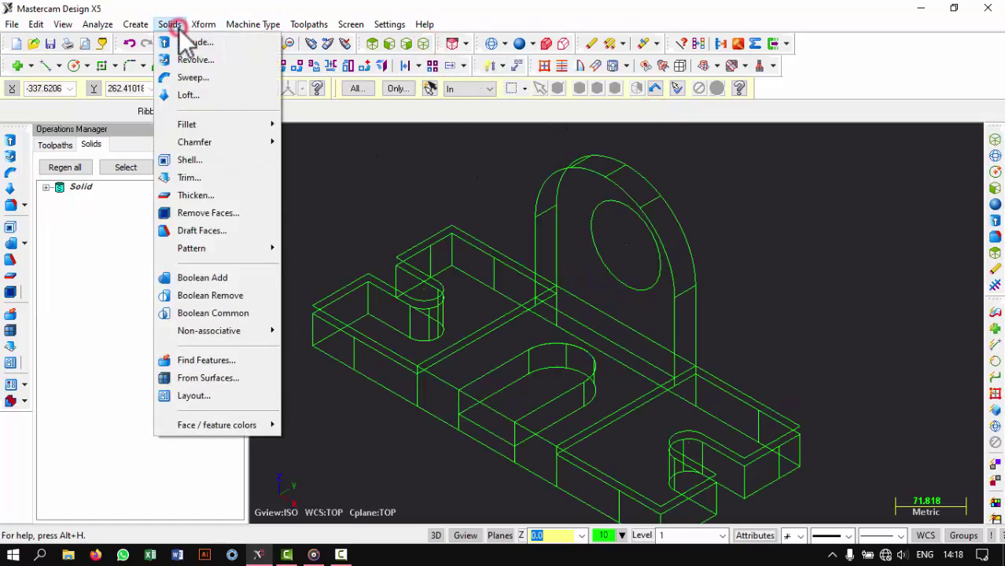
{"action": "left_click", "coordinate": [189, 40]}
{"action": "left_click", "coordinate": [606, 203]}
{"action": "mouse_move", "coordinate": [606, 202]}
{"action": "middle_mouse_down"}
{"action": "mouse_move", "coordinate": [651, 197]}
{"action": "mouse_move", "coordinate": [489, 274]}
{"action": "middle_mouse_up"}
{"action": "left_click", "coordinate": [89, 501]}
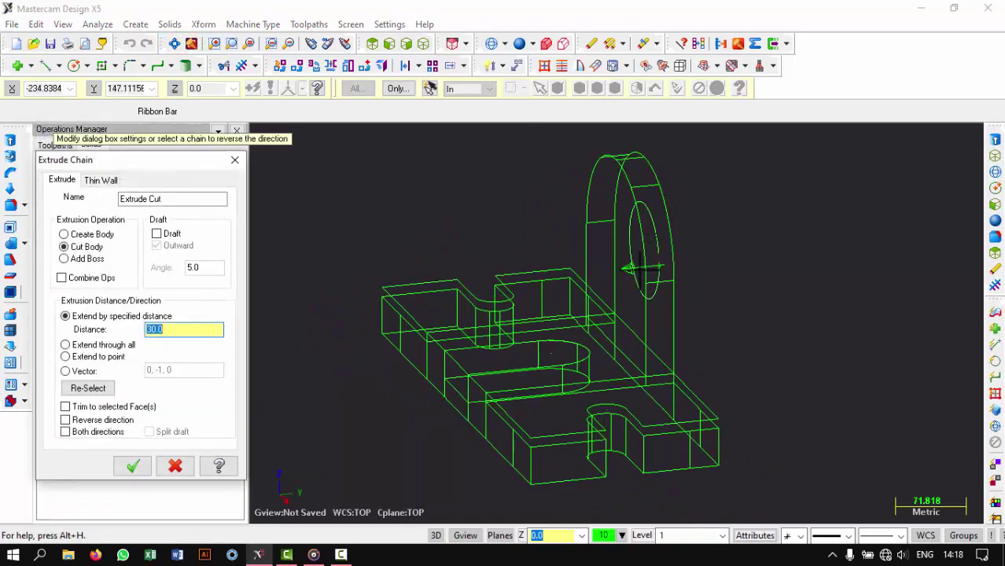
Cut the circle through all to make the hole, then shade and inspect it.
{"action": "left_click", "coordinate": [78, 347]}
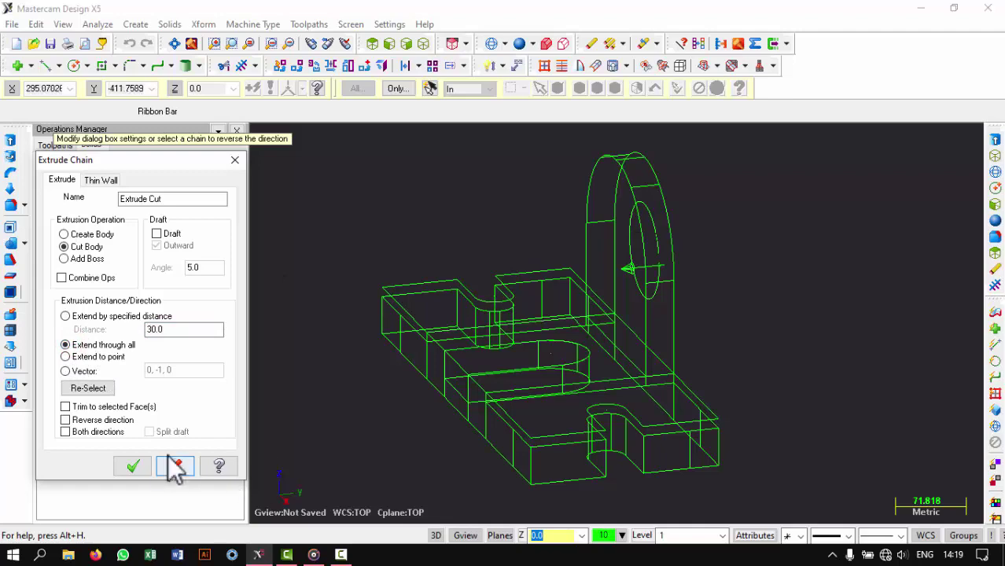
{"action": "left_click", "coordinate": [135, 465]}
{"action": "left_click", "coordinate": [520, 44]}
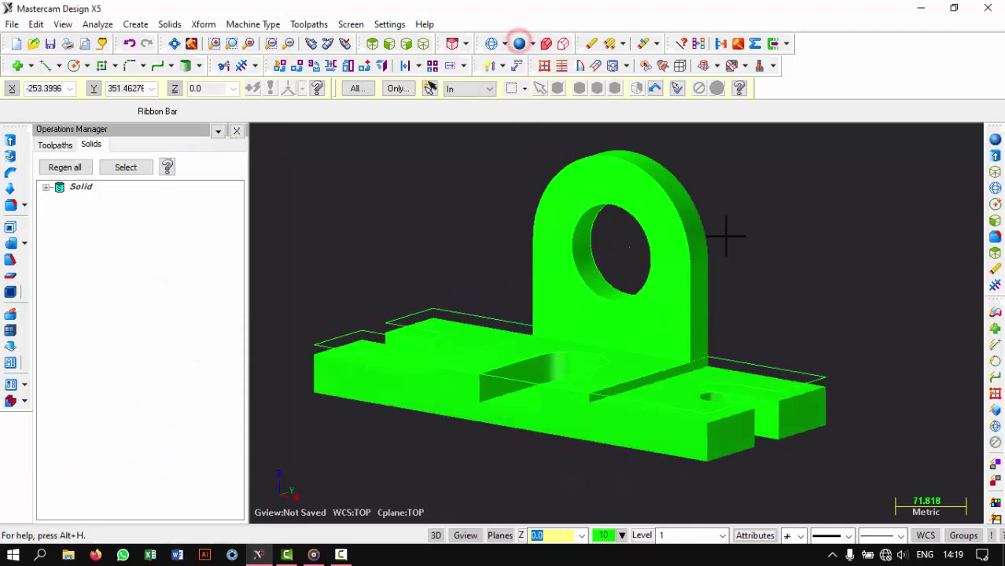
{"action": "mouse_move", "coordinate": [725, 236]}
{"action": "middle_mouse_down"}
{"action": "mouse_move", "coordinate": [667, 265]}
{"action": "mouse_move", "coordinate": [755, 225]}
{"action": "mouse_move", "coordinate": [725, 249]}
{"action": "mouse_move", "coordinate": [741, 252]}
{"action": "middle_mouse_up"}
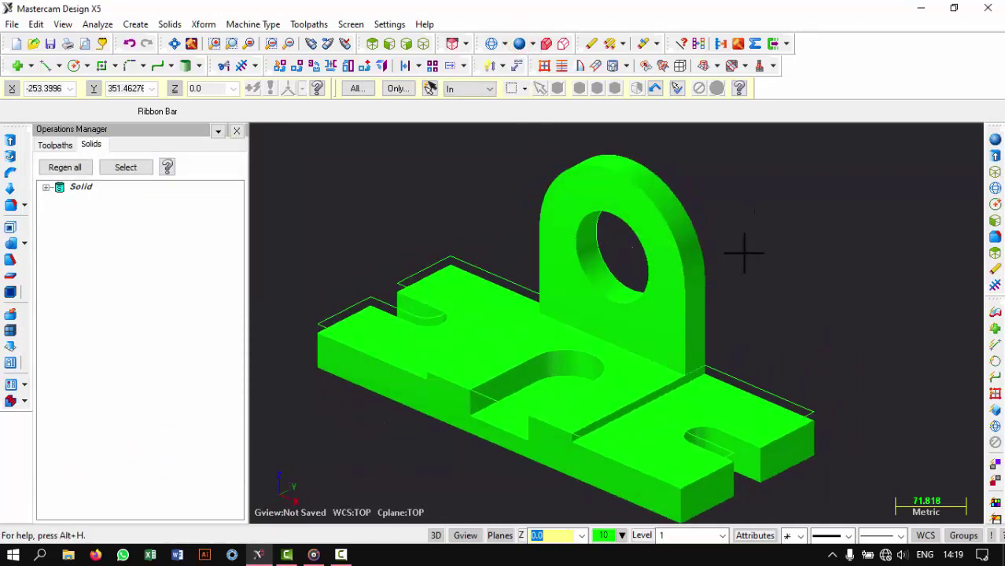
{"action": "left_click", "coordinate": [169, 24]}
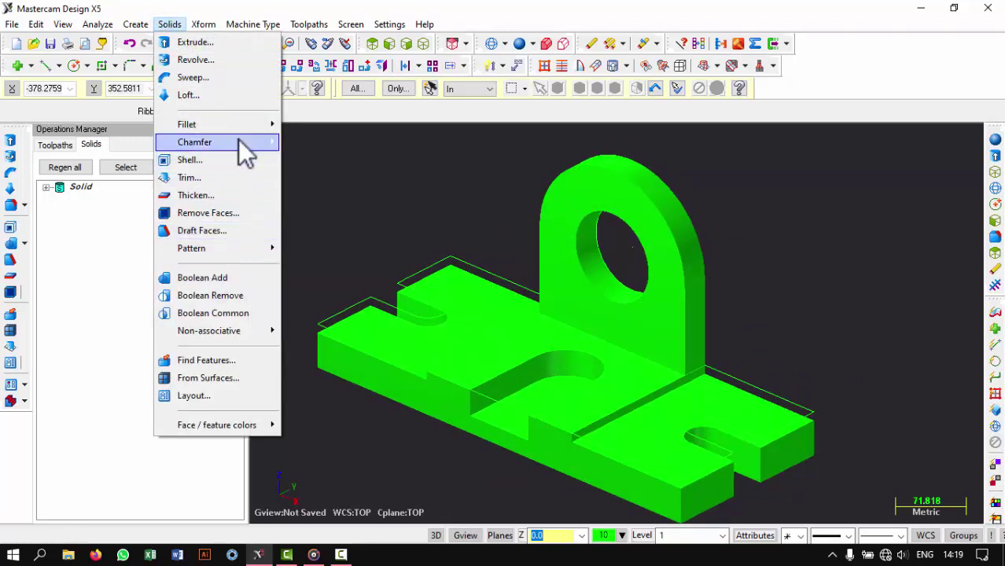
{"action": "mouse_move", "coordinate": [195, 142]}
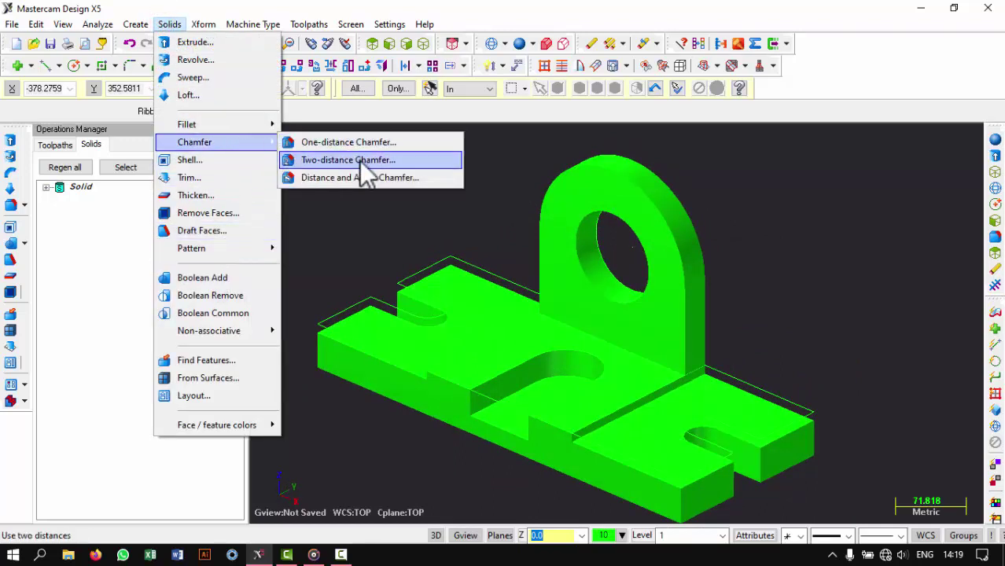
Start a two-distance chamfer and pick both base arm ends, each referenced to the top face.
{"action": "left_click", "coordinate": [359, 161]}
{"action": "scroll", "coordinate": [774, 243], "scroll_direction": "down", "scroll_amount": 1}
{"action": "scroll", "coordinate": [366, 175], "scroll_direction": "down", "scroll_amount": 1}
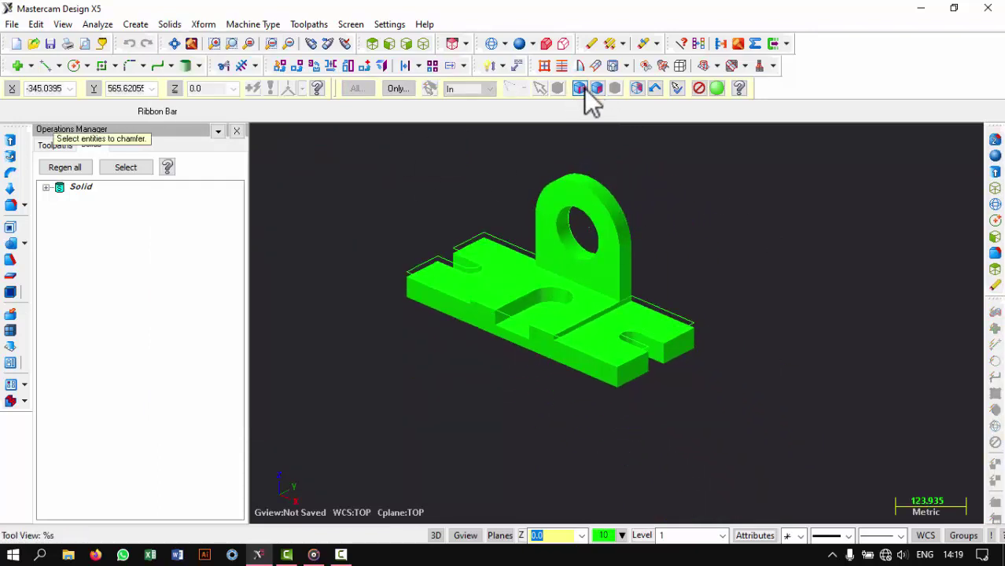
{"action": "scroll", "coordinate": [740, 321], "scroll_direction": "up", "scroll_amount": 2}
{"action": "scroll", "coordinate": [717, 337], "scroll_direction": "up", "scroll_amount": 1}
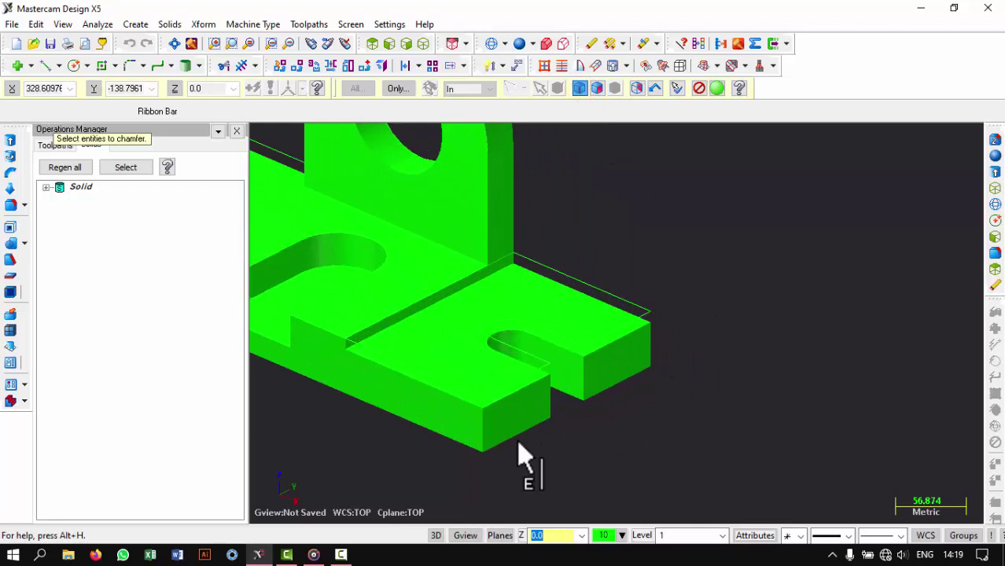
{"action": "left_click", "coordinate": [505, 396]}
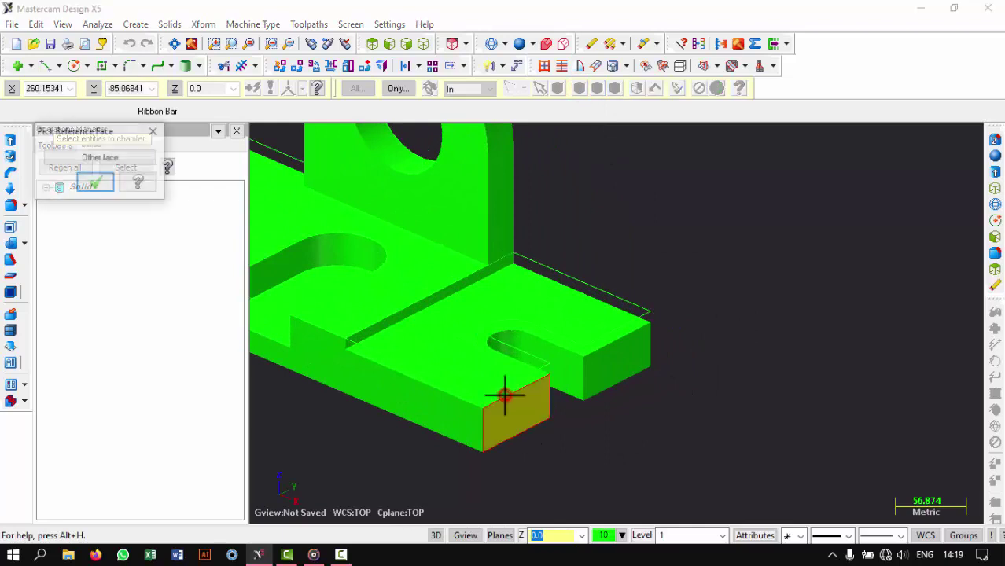
{"action": "left_click", "coordinate": [125, 157]}
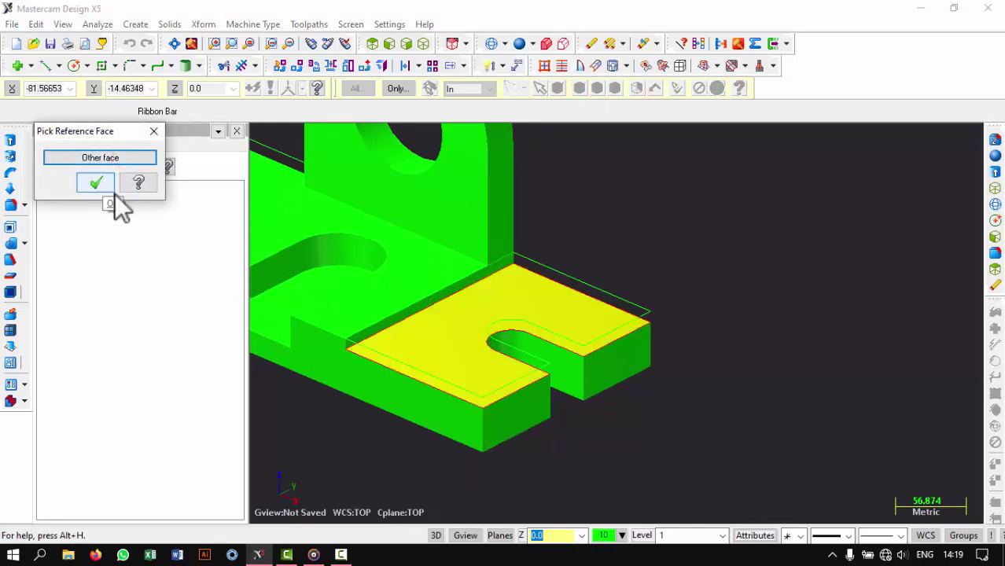
{"action": "left_click", "coordinate": [98, 187]}
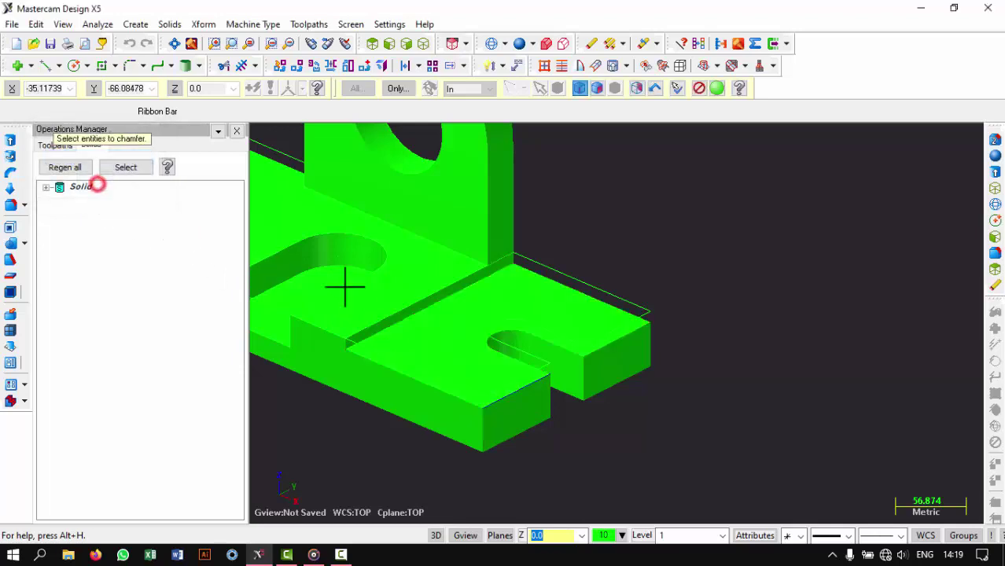
{"action": "scroll", "coordinate": [591, 372], "scroll_direction": "up", "scroll_amount": 1}
{"action": "left_click", "coordinate": [614, 346]}
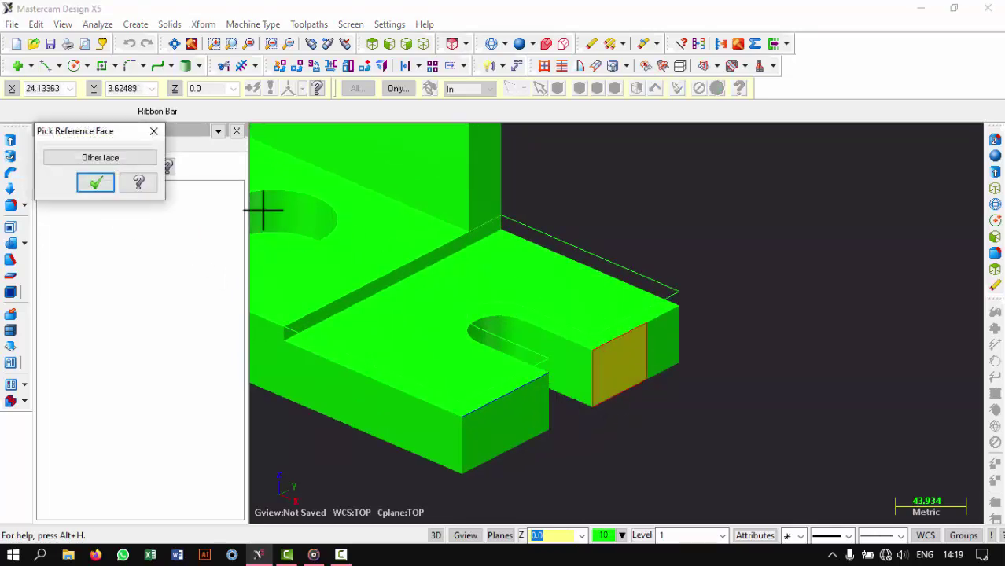
{"action": "left_click", "coordinate": [100, 158]}
{"action": "left_click", "coordinate": [94, 183]}
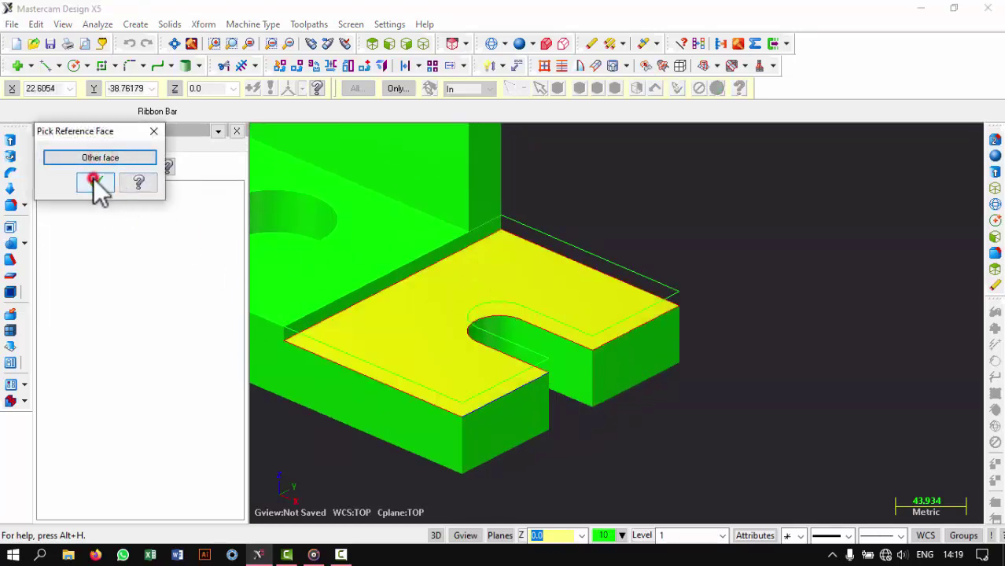
Add the right arm's outer end and the opposite base-end edge, using top faces as reference.
{"action": "left_click", "coordinate": [659, 319]}
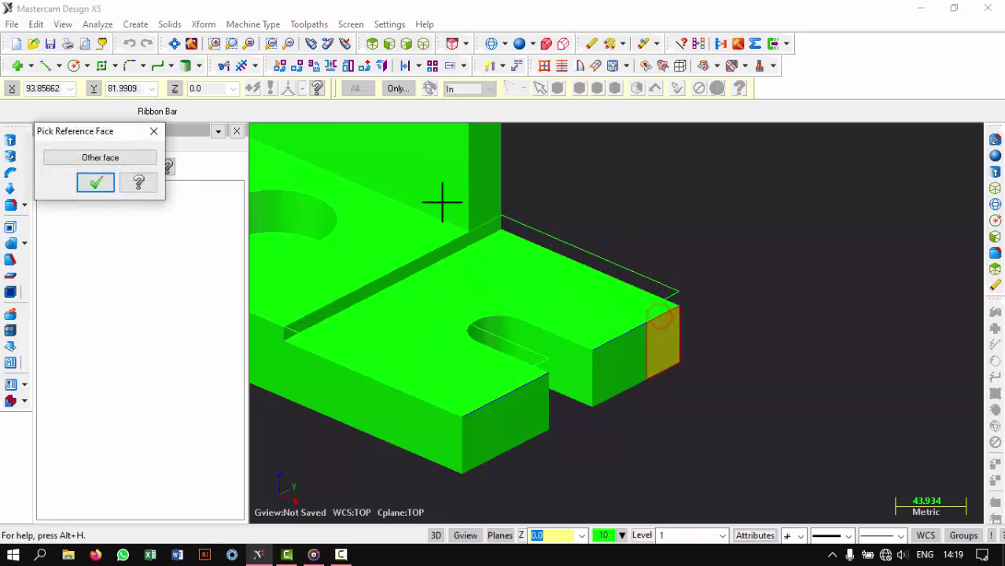
{"action": "left_click", "coordinate": [112, 157]}
{"action": "left_click", "coordinate": [95, 183]}
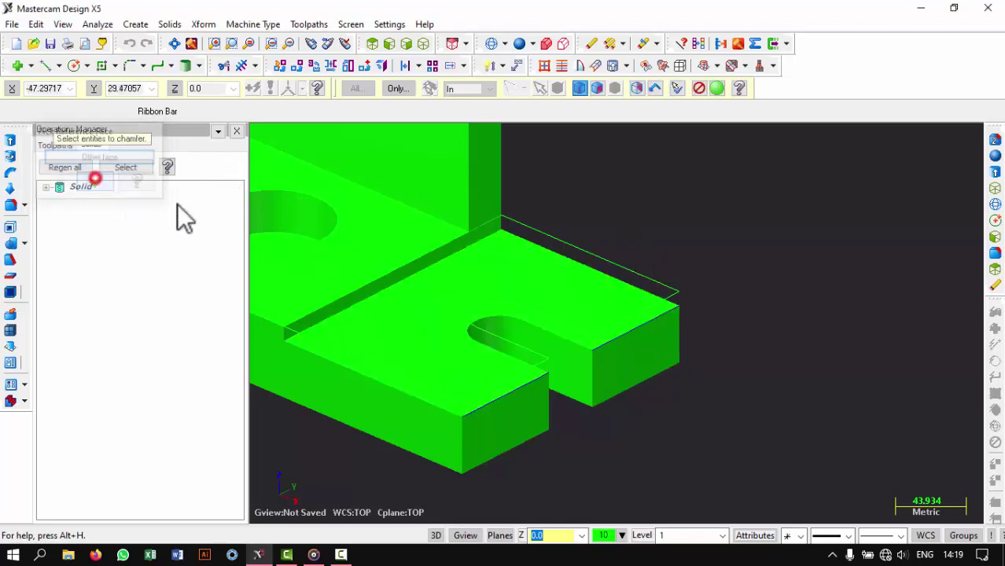
{"action": "scroll", "coordinate": [692, 381], "scroll_direction": "down", "scroll_amount": 3}
{"action": "scroll", "coordinate": [466, 303], "scroll_direction": "down", "scroll_amount": 3}
{"action": "scroll", "coordinate": [441, 318], "scroll_direction": "up", "scroll_amount": 2}
{"action": "scroll", "coordinate": [342, 306], "scroll_direction": "up", "scroll_amount": 3}
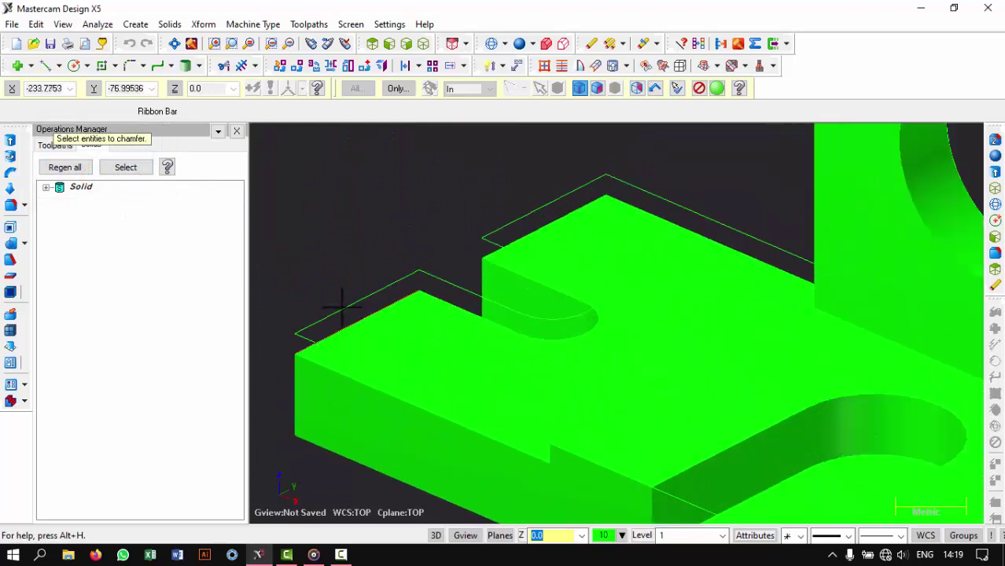
{"action": "left_click", "coordinate": [343, 333]}
{"action": "left_click", "coordinate": [117, 157]}
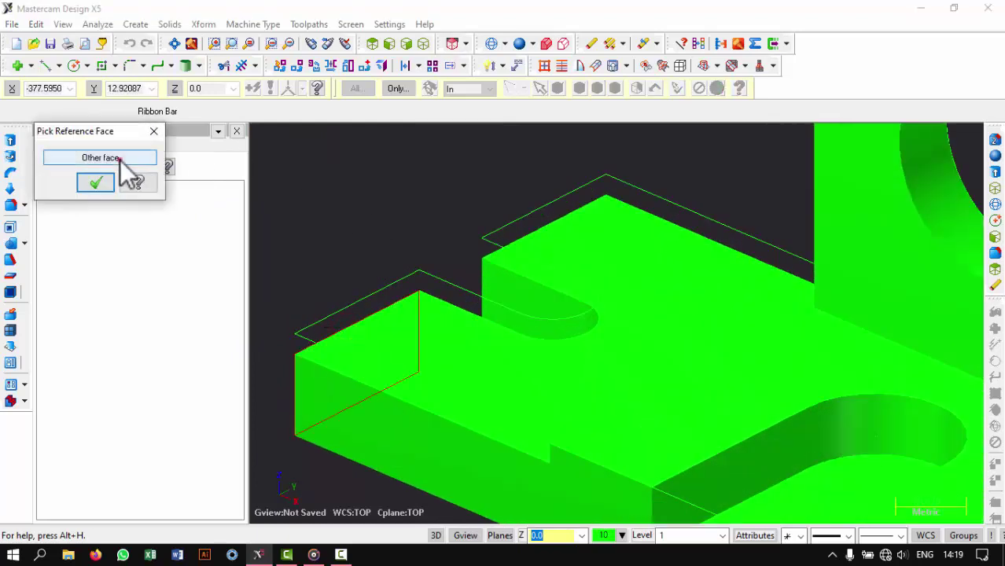
{"action": "left_click", "coordinate": [96, 186]}
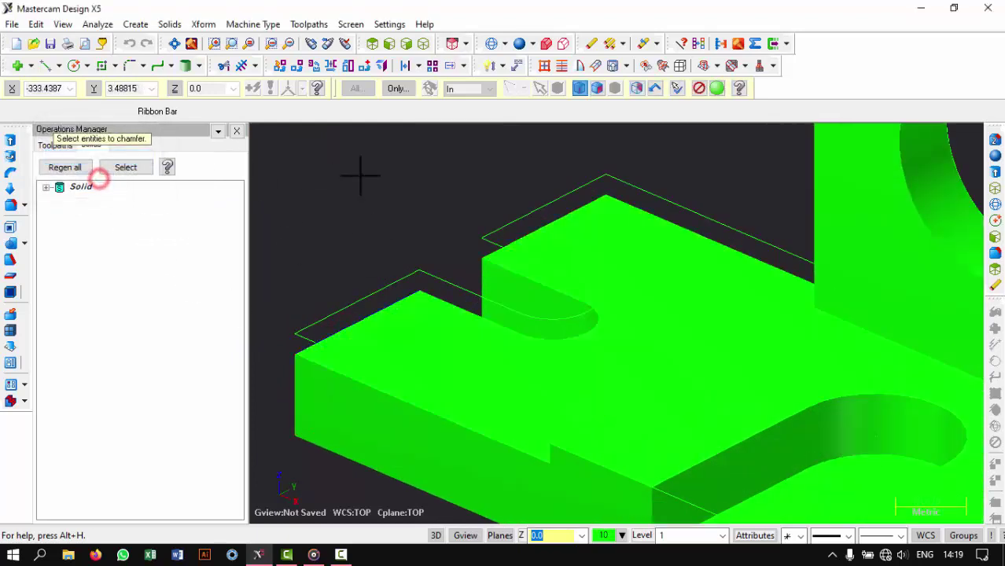
Add the step edge beside the slot and the upper step edge, referenced to top faces.
{"action": "left_click", "coordinate": [520, 240]}
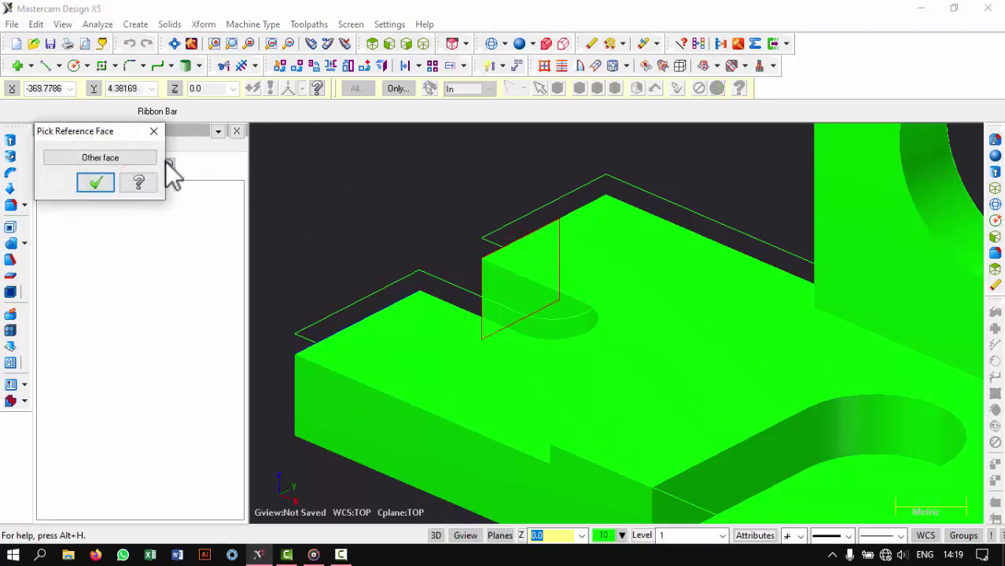
{"action": "left_click", "coordinate": [126, 159]}
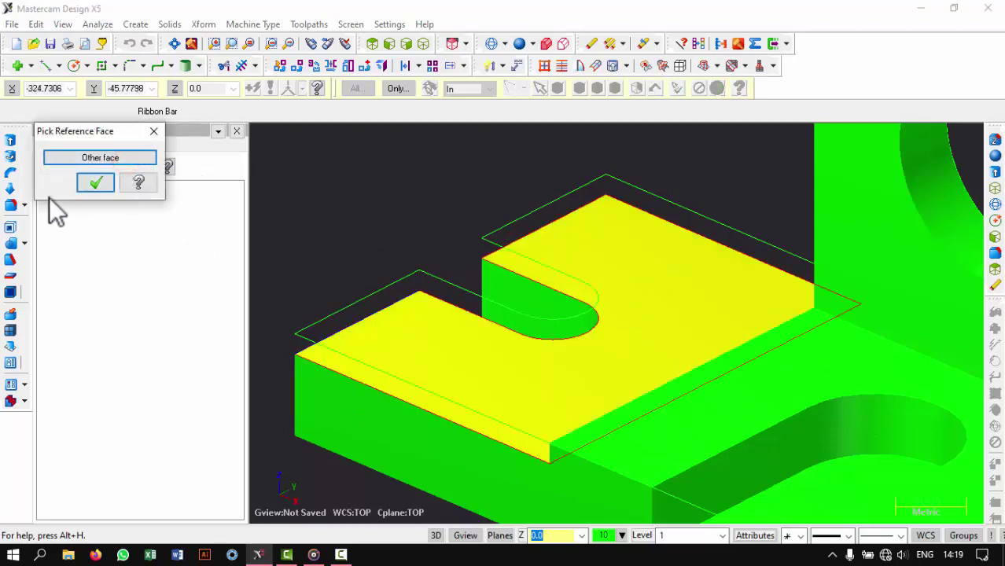
{"action": "left_click", "coordinate": [85, 184]}
{"action": "left_click", "coordinate": [583, 207]}
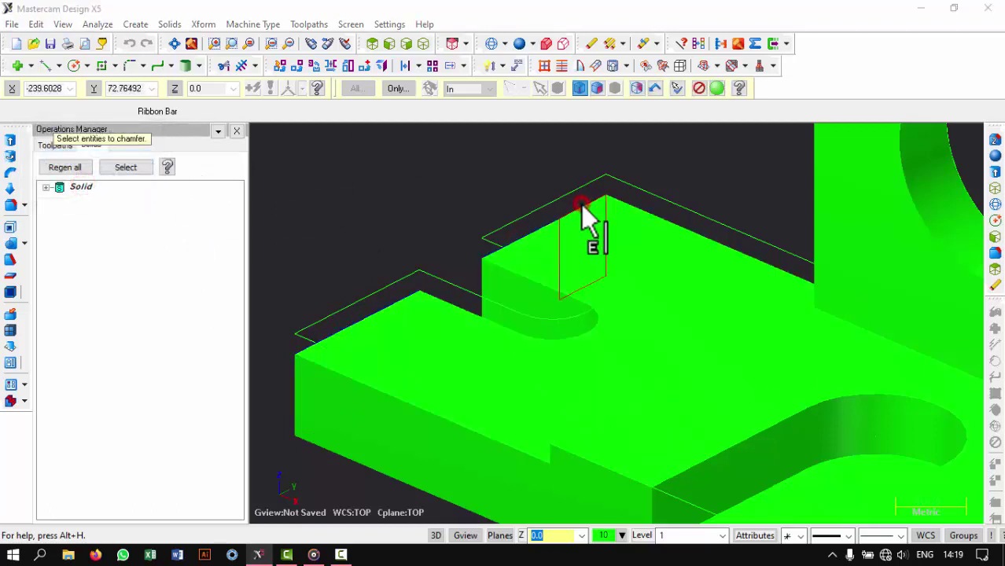
{"action": "left_click", "coordinate": [118, 155]}
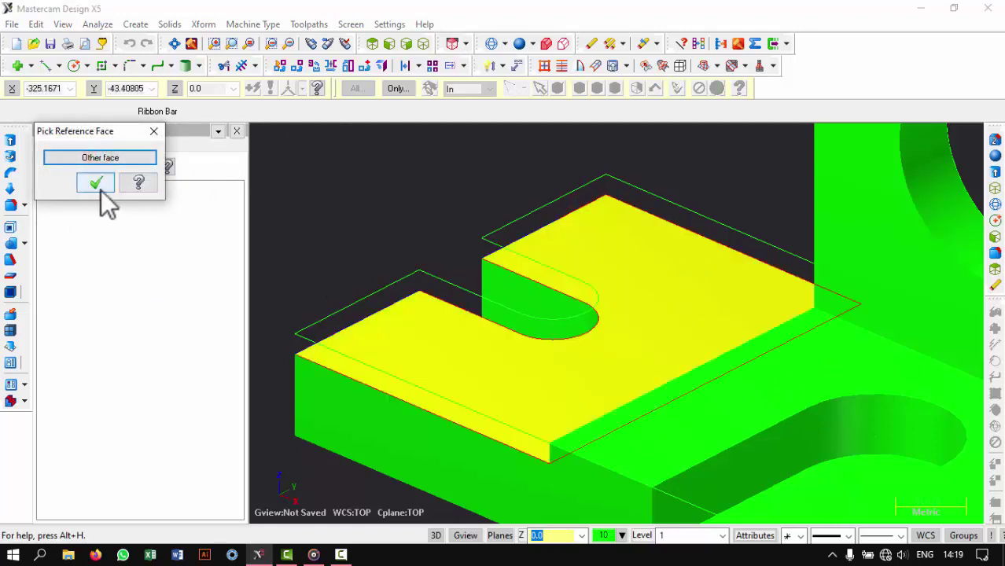
{"action": "left_click", "coordinate": [101, 190]}
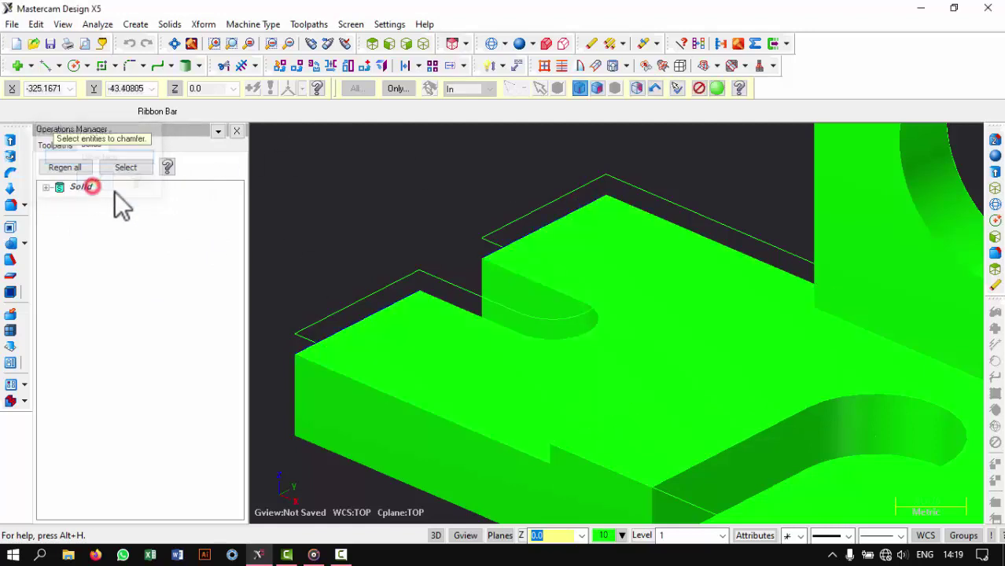
Apply the chamfer with distances 150 and 25, then orbit to check the sloped ends.
{"action": "left_click", "coordinate": [717, 89]}
{"action": "type", "text": "25"}
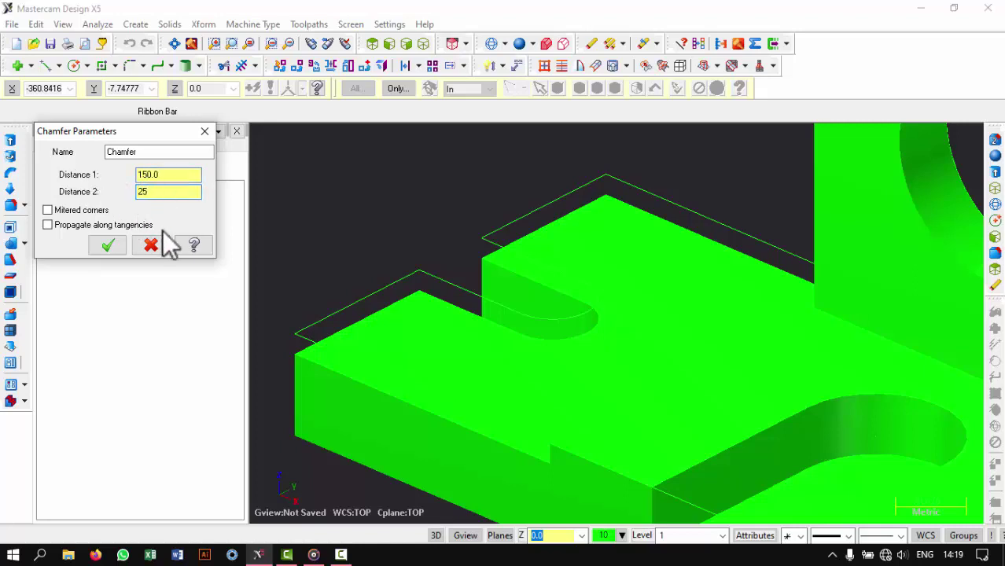
{"action": "left_click", "coordinate": [113, 250]}
{"action": "mouse_move", "coordinate": [460, 252]}
{"action": "middle_mouse_down"}
{"action": "mouse_move", "coordinate": [635, 236]}
{"action": "mouse_move", "coordinate": [573, 208]}
{"action": "mouse_move", "coordinate": [545, 213]}
{"action": "middle_mouse_up"}
{"action": "scroll", "coordinate": [606, 333], "scroll_direction": "down", "scroll_amount": 5}
{"action": "middle_click_drag", "start_coordinate": [606, 333], "coordinate": [688, 360]}
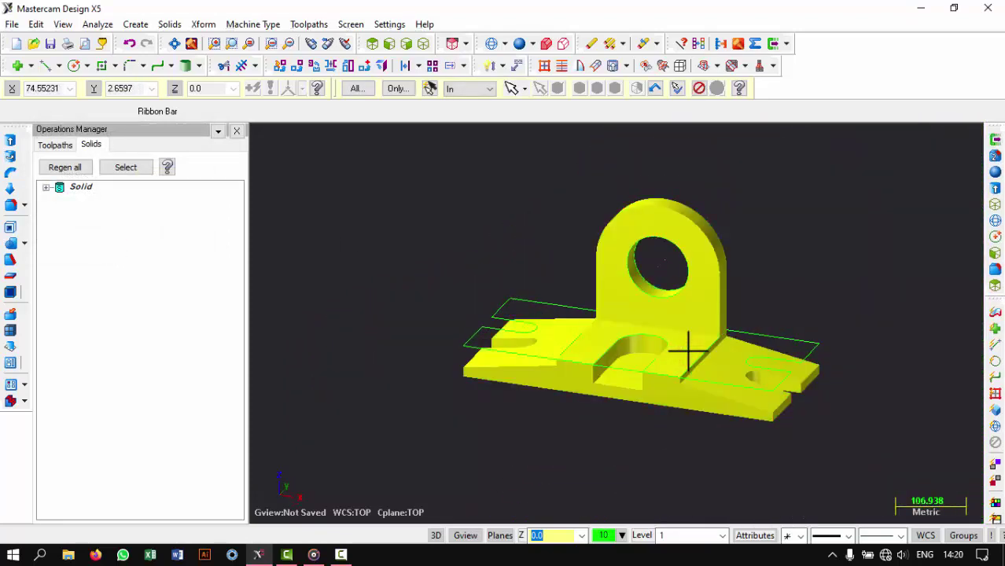
{"action": "mouse_move", "coordinate": [688, 351]}
{"action": "middle_mouse_down"}
{"action": "mouse_move", "coordinate": [892, 325]}
{"action": "mouse_move", "coordinate": [925, 343]}
{"action": "mouse_move", "coordinate": [763, 355]}
{"action": "mouse_move", "coordinate": [643, 379]}
{"action": "mouse_move", "coordinate": [639, 346]}
{"action": "mouse_move", "coordinate": [687, 343]}
{"action": "mouse_move", "coordinate": [724, 360]}
{"action": "middle_mouse_up"}
{"action": "scroll", "coordinate": [692, 354], "scroll_direction": "up", "scroll_amount": 2}
{"action": "scroll", "coordinate": [805, 257], "scroll_direction": "down", "scroll_amount": 2}
{"action": "scroll", "coordinate": [805, 257], "scroll_direction": "up", "scroll_amount": 1}
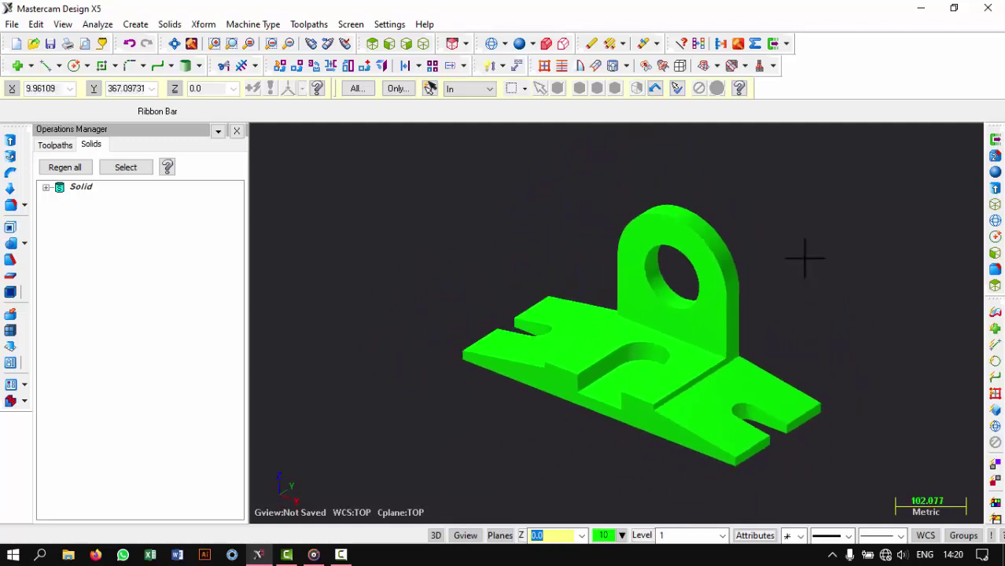
Apply a one-distance chamfer to the hole edge in the upright plate.
{"action": "left_click", "coordinate": [170, 24]}
{"action": "mouse_move", "coordinate": [216, 124]}
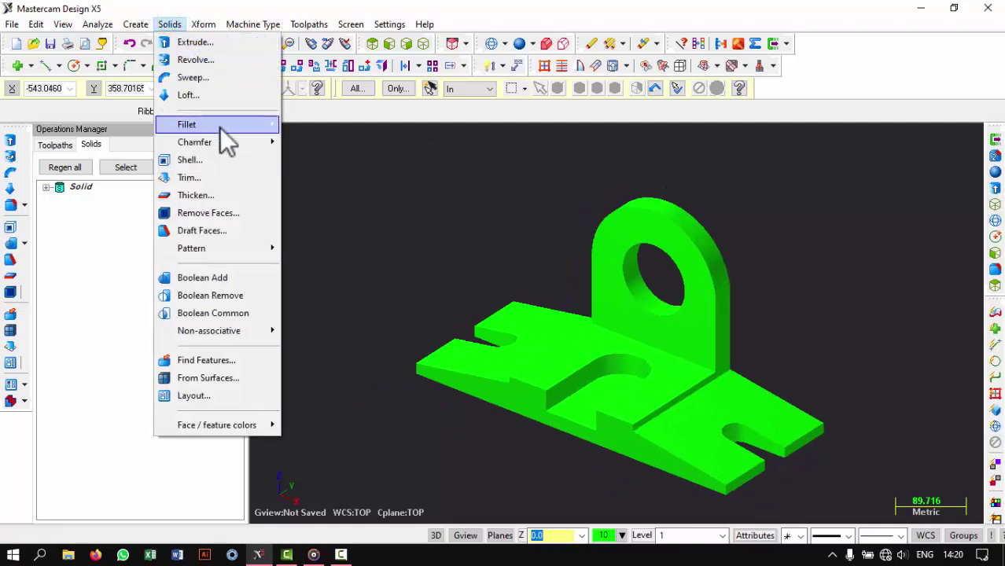
{"action": "left_click", "coordinate": [326, 144]}
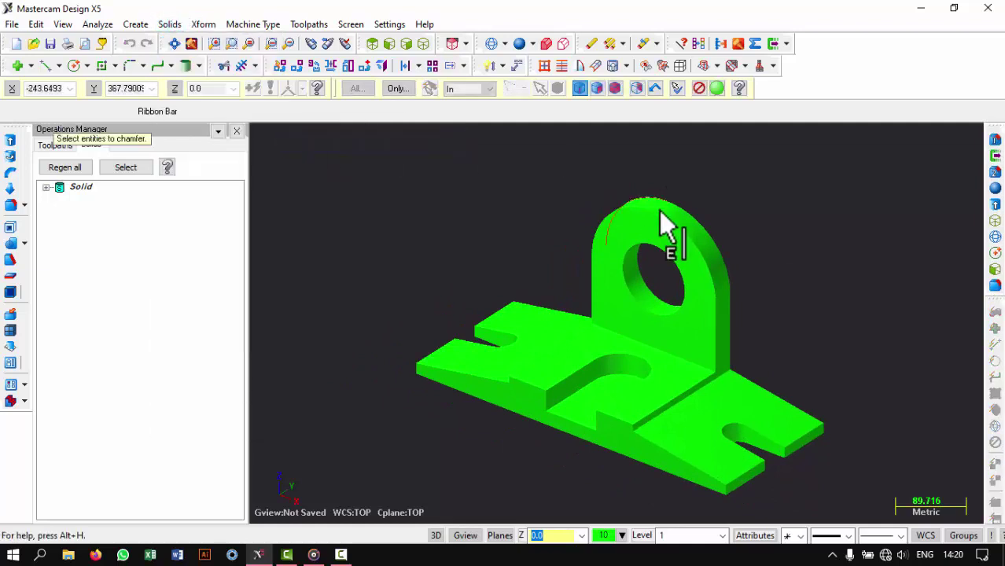
{"action": "left_click", "coordinate": [665, 252]}
{"action": "middle_click_drag", "start_coordinate": [741, 243], "coordinate": [852, 268]}
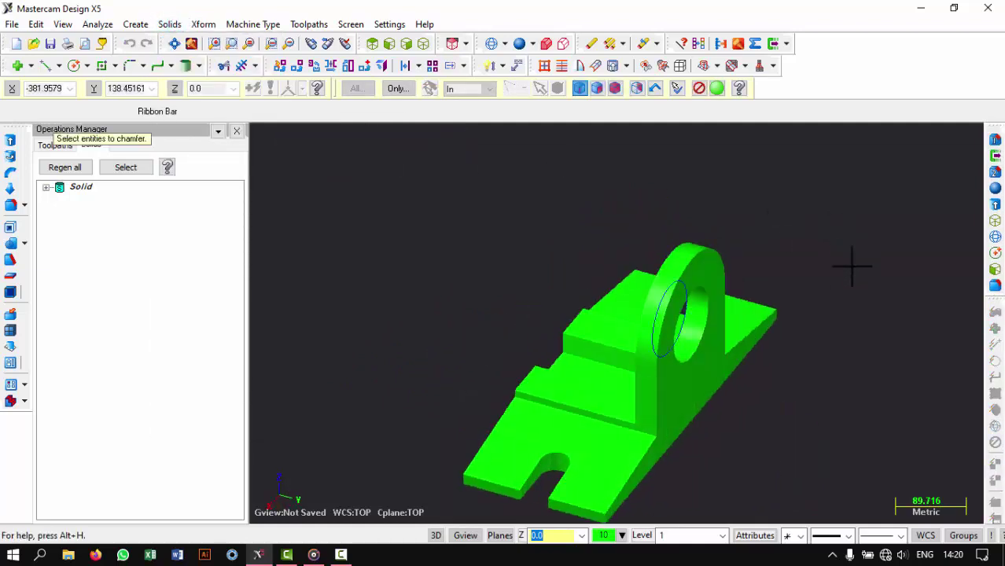
{"action": "left_click", "coordinate": [717, 88]}
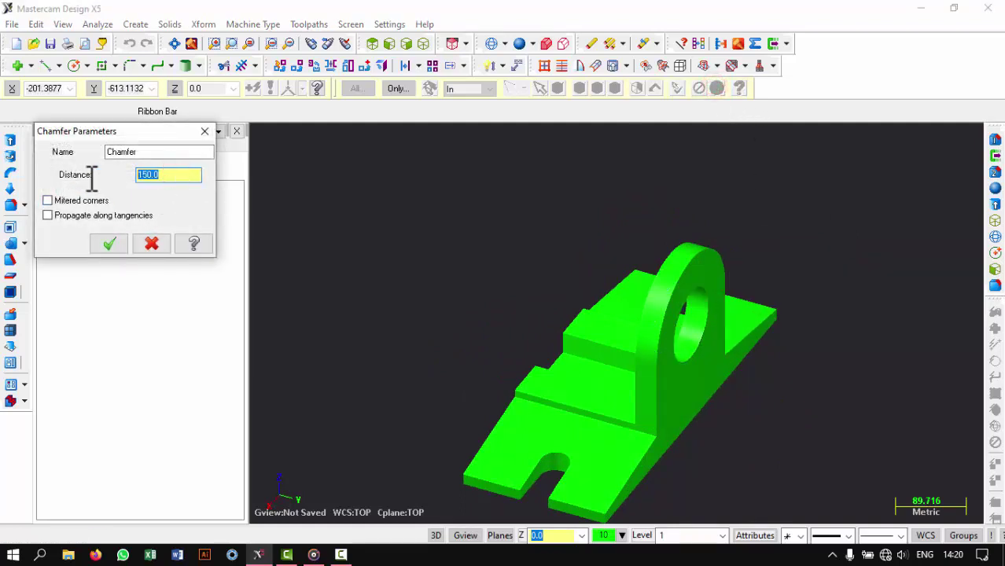
{"action": "left_click", "coordinate": [108, 244]}
Orbit and zoom around the part to inspect the chamfered hole.
{"action": "middle_click_drag", "start_coordinate": [579, 332], "coordinate": [476, 318]}
{"action": "scroll", "coordinate": [566, 287], "scroll_direction": "up", "scroll_amount": 2}
{"action": "scroll", "coordinate": [565, 287], "scroll_direction": "up", "scroll_amount": 2}
{"action": "scroll", "coordinate": [579, 328], "scroll_direction": "down", "scroll_amount": 4}
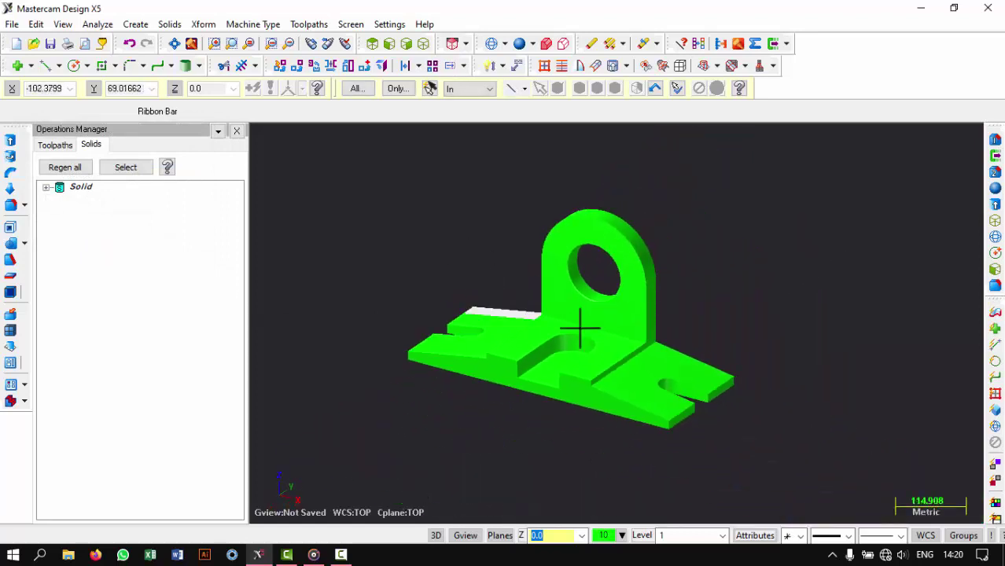
{"action": "scroll", "coordinate": [560, 330], "scroll_direction": "up", "scroll_amount": 3}
{"action": "mouse_move", "coordinate": [558, 330]}
{"action": "middle_mouse_down"}
{"action": "mouse_move", "coordinate": [487, 321]}
{"action": "mouse_move", "coordinate": [527, 294]}
{"action": "mouse_move", "coordinate": [498, 319]}
{"action": "mouse_move", "coordinate": [525, 320]}
{"action": "middle_mouse_up"}
{"action": "scroll", "coordinate": [658, 415], "scroll_direction": "down", "scroll_amount": 2}
{"action": "scroll", "coordinate": [498, 358], "scroll_direction": "down", "scroll_amount": 1}
{"action": "scroll", "coordinate": [635, 442], "scroll_direction": "up", "scroll_amount": 2}
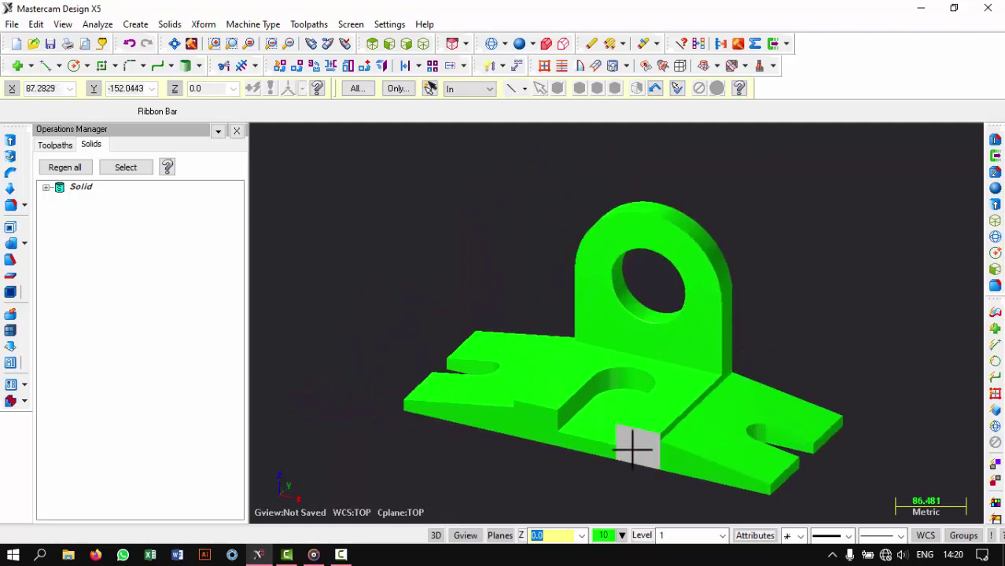
Change the shading material from Brass to Emerald.
{"action": "left_click", "coordinate": [555, 103]}
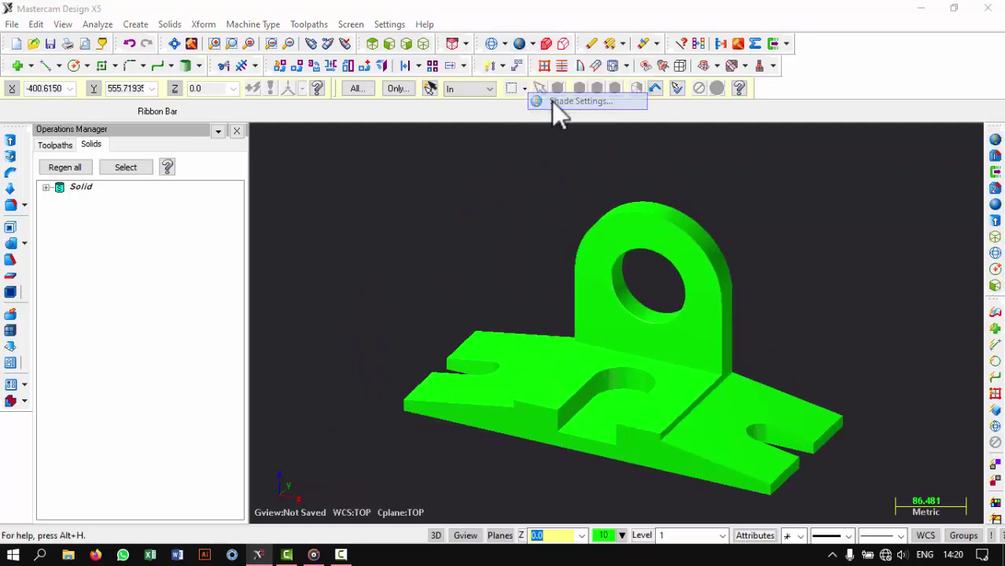
{"action": "left_click", "coordinate": [82, 143]}
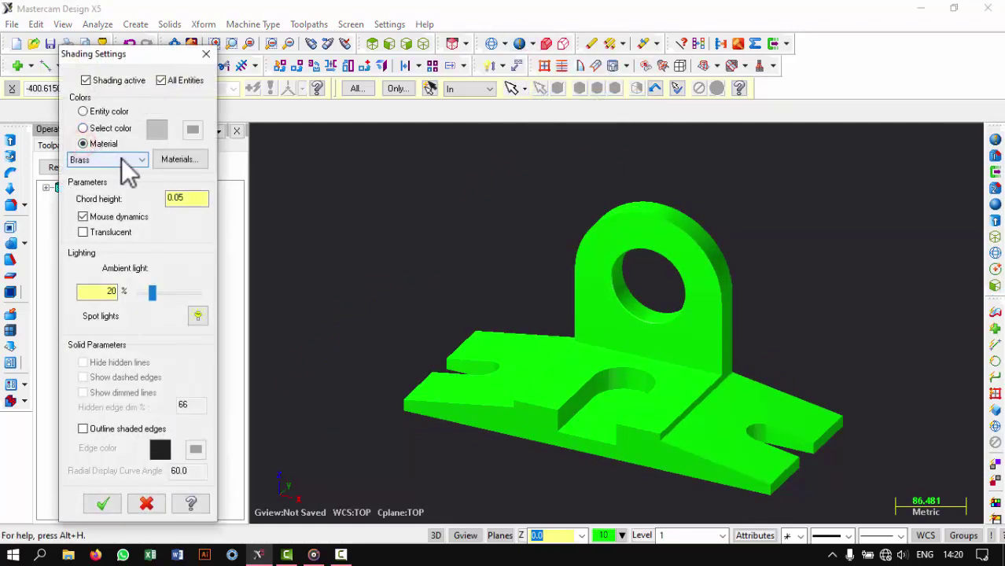
{"action": "left_click", "coordinate": [121, 158]}
{"action": "left_click", "coordinate": [111, 173]}
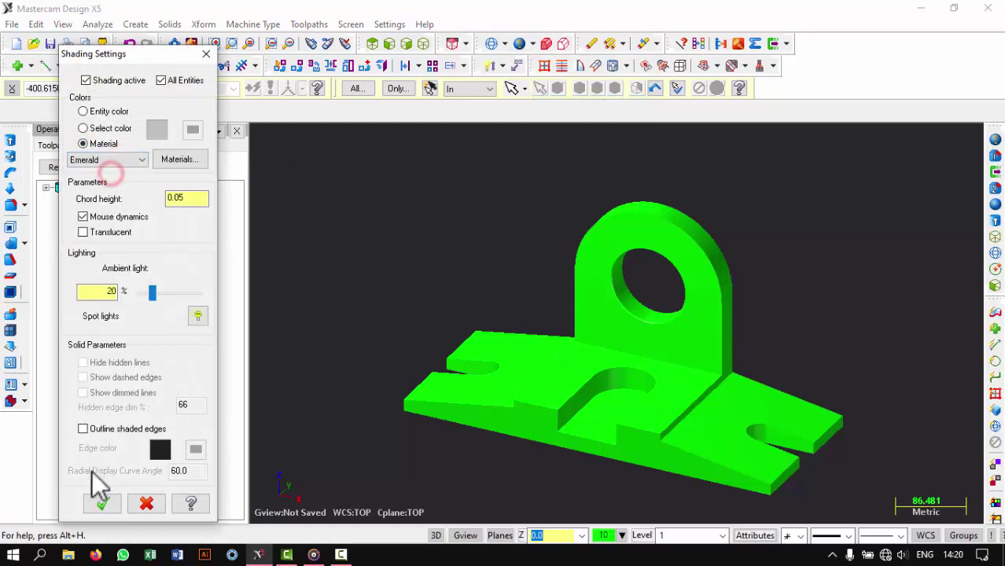
{"action": "left_click", "coordinate": [100, 503]}
Orbit the emerald bracket from a front view of the hole tab to a top isometric view.
{"action": "scroll", "coordinate": [449, 315], "scroll_direction": "down", "scroll_amount": 3}
{"action": "mouse_move", "coordinate": [449, 315]}
{"action": "middle_mouse_down"}
{"action": "mouse_move", "coordinate": [519, 338]}
{"action": "mouse_move", "coordinate": [455, 315]}
{"action": "middle_mouse_up"}
{"action": "scroll", "coordinate": [561, 382], "scroll_direction": "down", "scroll_amount": 1}
{"action": "scroll", "coordinate": [498, 284], "scroll_direction": "up", "scroll_amount": 1}
{"action": "scroll", "coordinate": [509, 264], "scroll_direction": "up", "scroll_amount": 2}
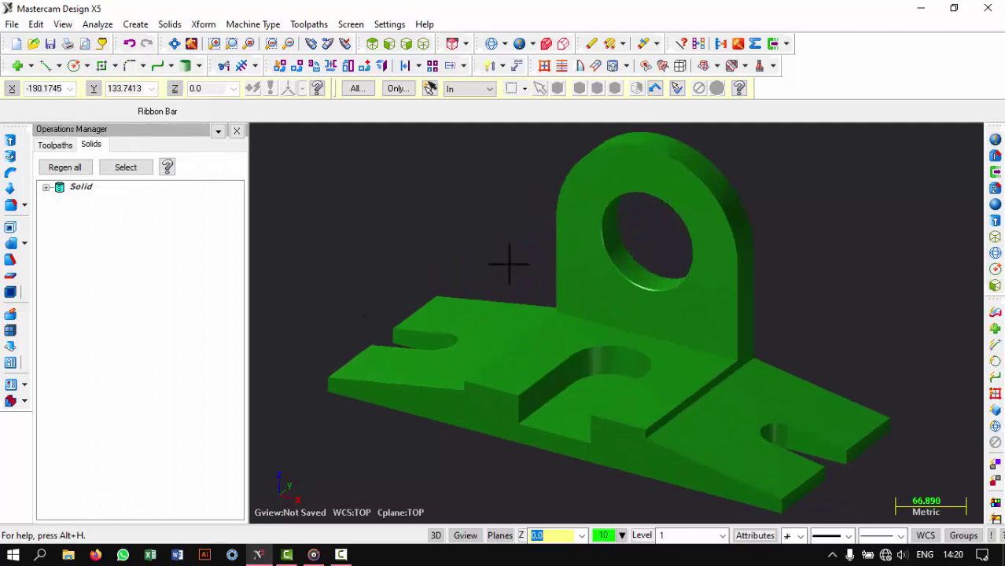
{"action": "mouse_move", "coordinate": [509, 264]}
{"action": "middle_mouse_down"}
{"action": "mouse_move", "coordinate": [534, 254]}
{"action": "mouse_move", "coordinate": [412, 273]}
{"action": "mouse_move", "coordinate": [395, 250]}
{"action": "mouse_move", "coordinate": [496, 249]}
{"action": "mouse_move", "coordinate": [639, 272]}
{"action": "mouse_move", "coordinate": [785, 265]}
{"action": "mouse_move", "coordinate": [576, 226]}
{"action": "mouse_move", "coordinate": [507, 247]}
{"action": "middle_mouse_up"}
{"action": "scroll", "coordinate": [547, 292], "scroll_direction": "down", "scroll_amount": 2}
{"action": "mouse_move", "coordinate": [548, 292]}
{"action": "middle_mouse_down"}
{"action": "mouse_move", "coordinate": [529, 310]}
{"action": "mouse_move", "coordinate": [661, 399]}
{"action": "mouse_move", "coordinate": [548, 314]}
{"action": "mouse_move", "coordinate": [597, 330]}
{"action": "mouse_move", "coordinate": [579, 350]}
{"action": "mouse_move", "coordinate": [578, 321]}
{"action": "mouse_move", "coordinate": [301, 167]}
{"action": "middle_mouse_up"}
Save the bracket to the Desktop as a STEP file named 'random'.
{"action": "left_click", "coordinate": [14, 23]}
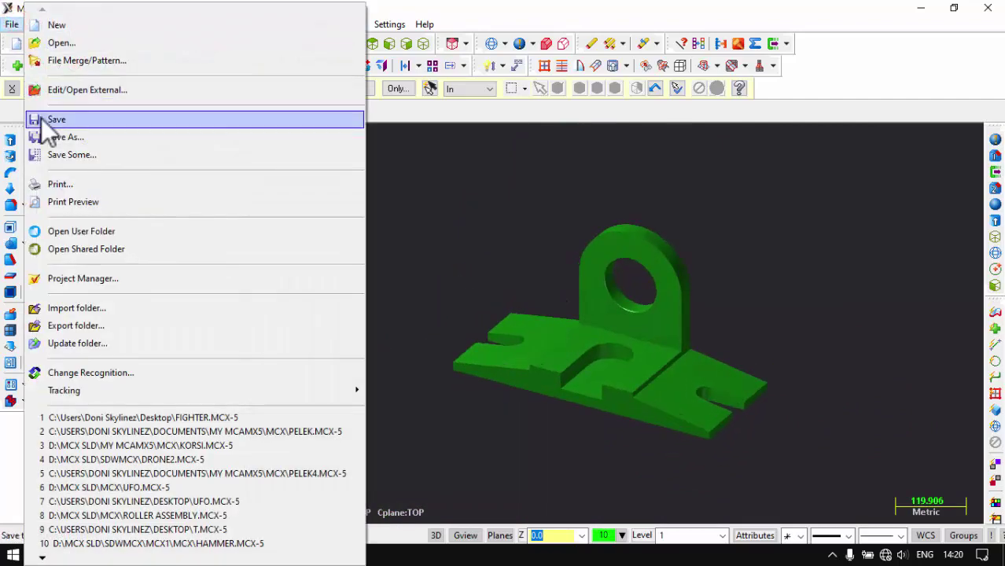
{"action": "left_click", "coordinate": [53, 136]}
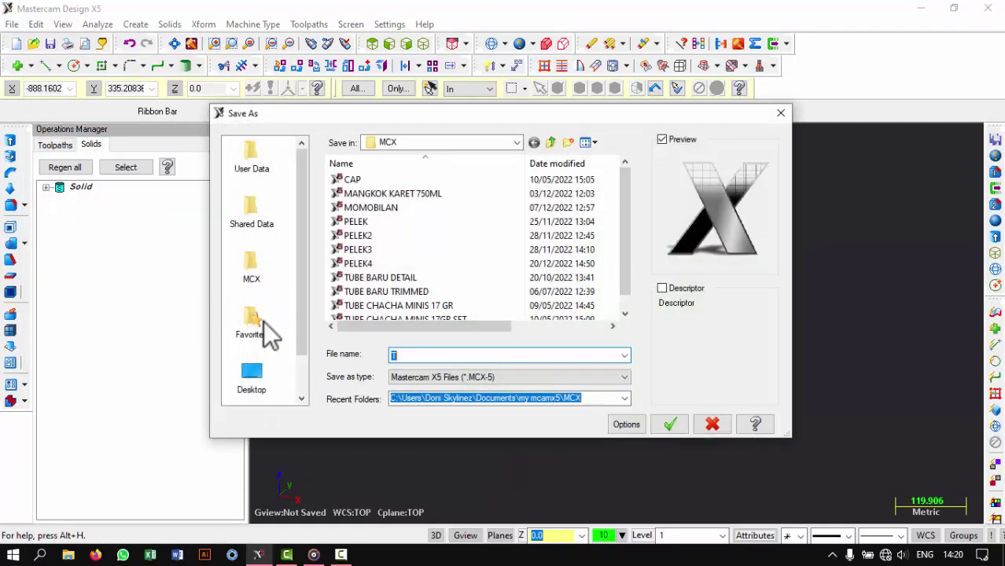
{"action": "left_click", "coordinate": [254, 376]}
{"action": "left_click", "coordinate": [451, 379]}
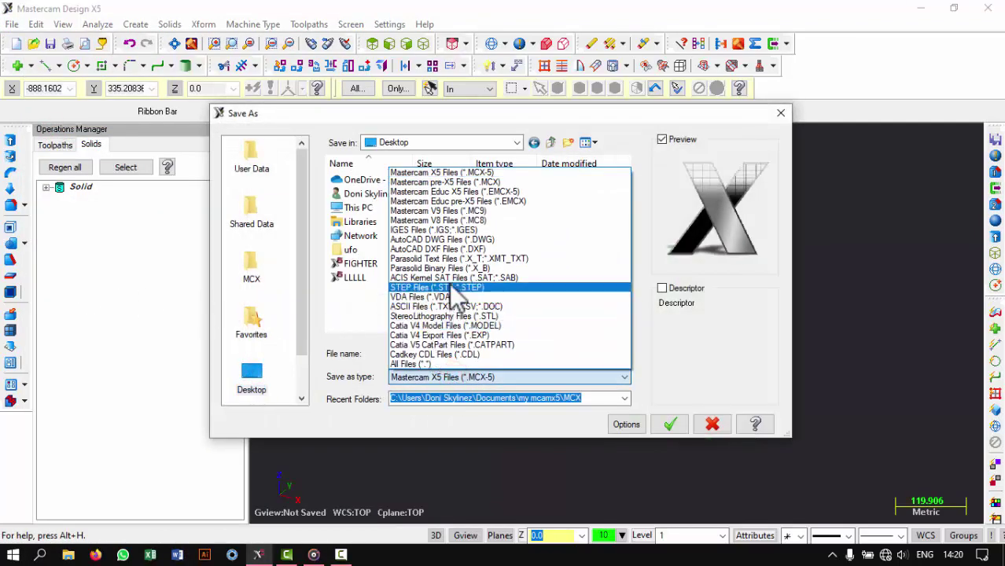
{"action": "left_click", "coordinate": [449, 283]}
{"action": "double_click", "coordinate": [413, 355]}
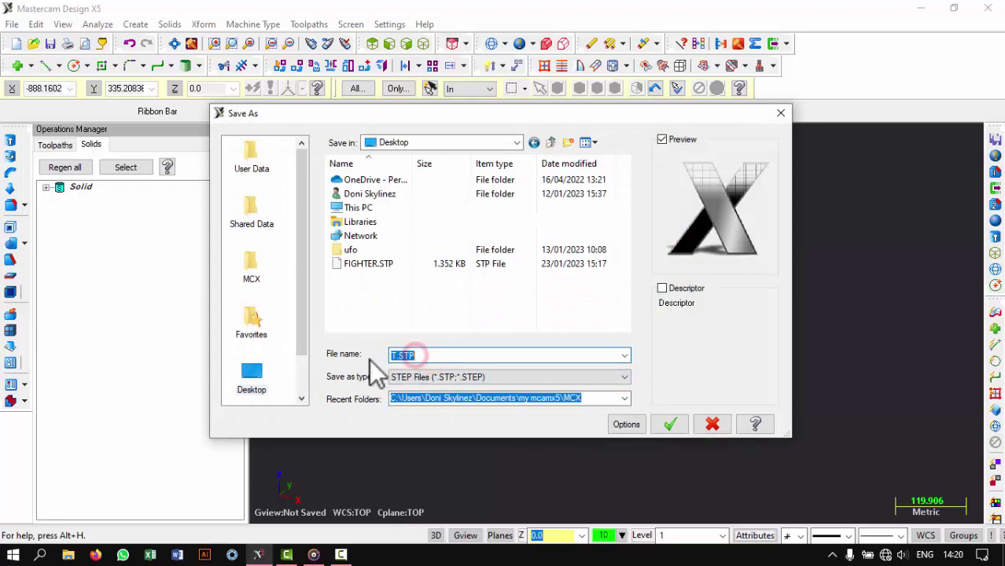
{"action": "type", "text": "random"}
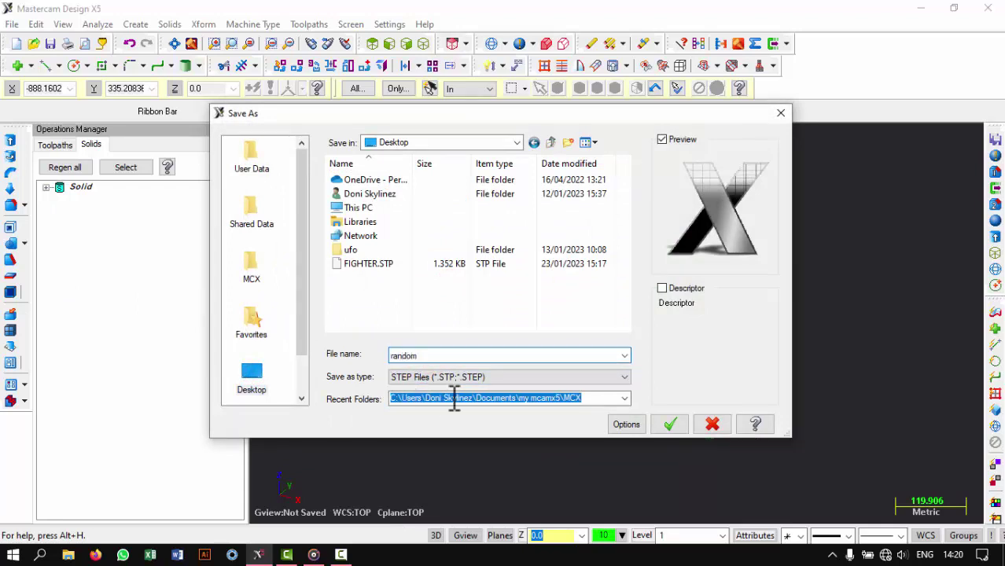
{"action": "left_click", "coordinate": [677, 425]}
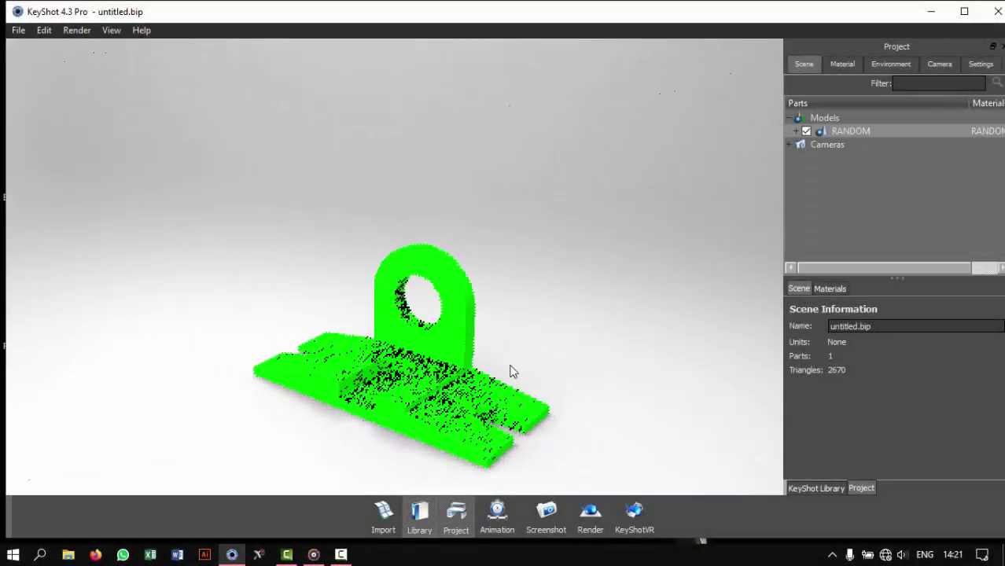
Apply green Hard Rough plastic from the library to the bracket and frame the shot.
{"action": "left_click", "coordinate": [419, 515]}
{"action": "left_click", "coordinate": [874, 214]}
{"action": "left_click_drag", "start_coordinate": [811, 385], "coordinate": [472, 378]}
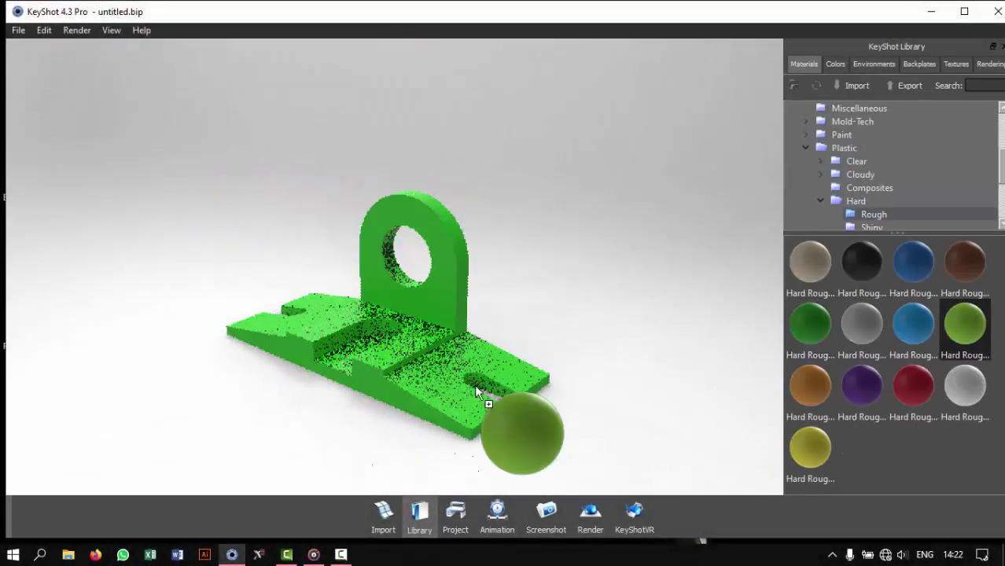
{"action": "left_click_drag", "start_coordinate": [810, 323], "coordinate": [440, 346]}
{"action": "mouse_move", "coordinate": [509, 328]}
{"action": "left_mouse_down"}
{"action": "mouse_move", "coordinate": [280, 294]}
{"action": "mouse_move", "coordinate": [525, 297]}
{"action": "mouse_move", "coordinate": [550, 378]}
{"action": "left_mouse_up"}
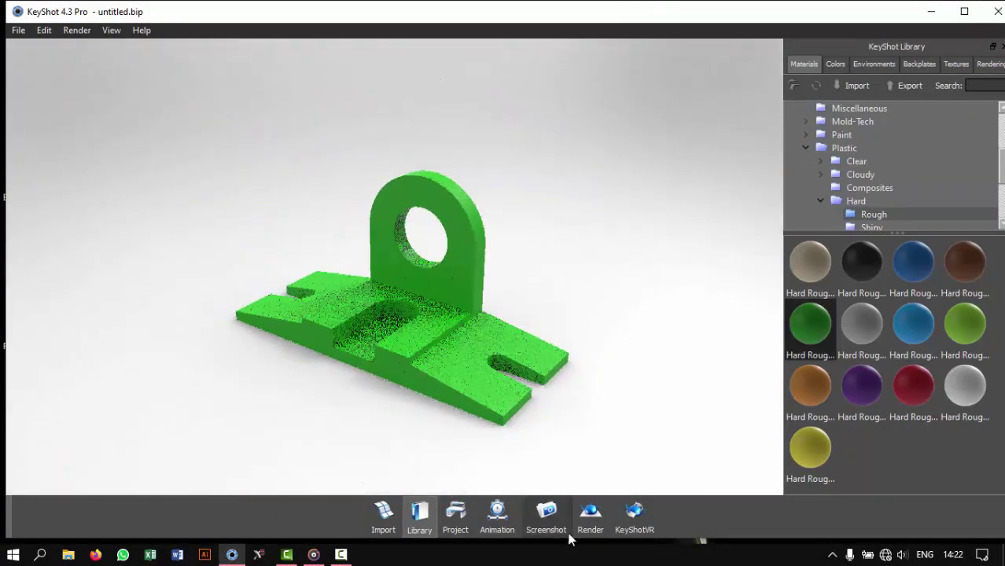
Set the render output folder and start the final 800 × 470 render.
{"action": "left_click", "coordinate": [590, 515]}
{"action": "left_click", "coordinate": [656, 155]}
{"action": "left_click", "coordinate": [590, 403]}
{"action": "left_click", "coordinate": [652, 459]}
{"action": "left_click_drag", "start_coordinate": [606, 177], "coordinate": [563, 100]}
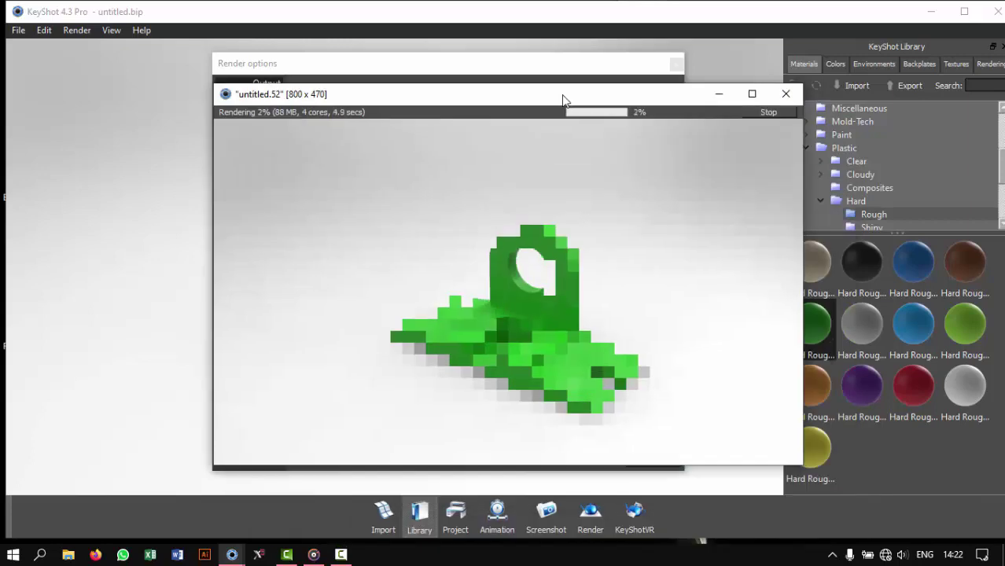